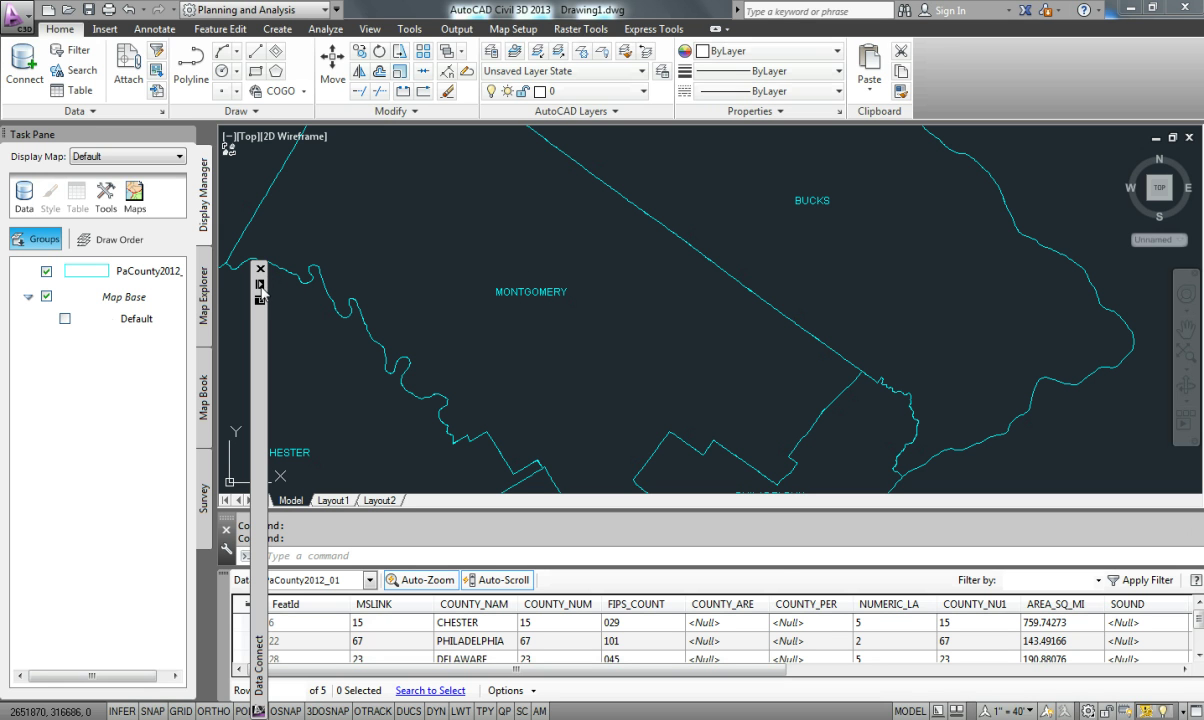
Start a new raster image connection and name it Ambler Tiles
{"action": "mouse_move", "coordinate": [265, 293]}
{"action": "left_click", "coordinate": [340, 391]}
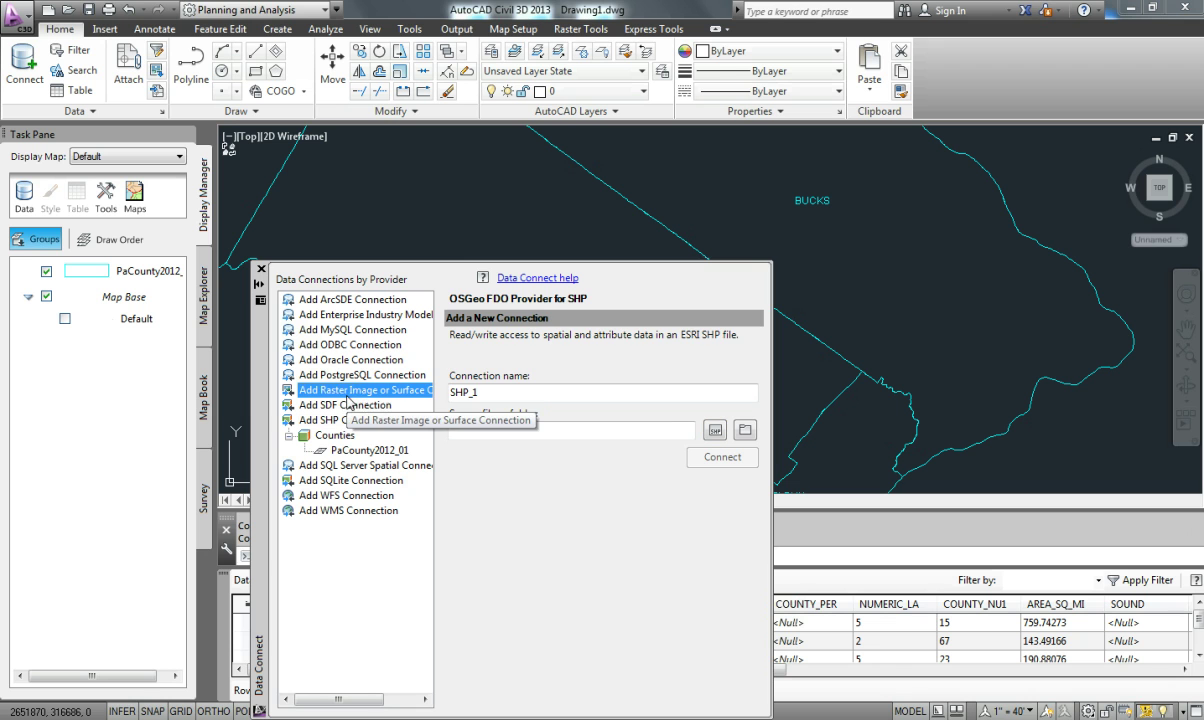
{"action": "double_click", "coordinate": [494, 392]}
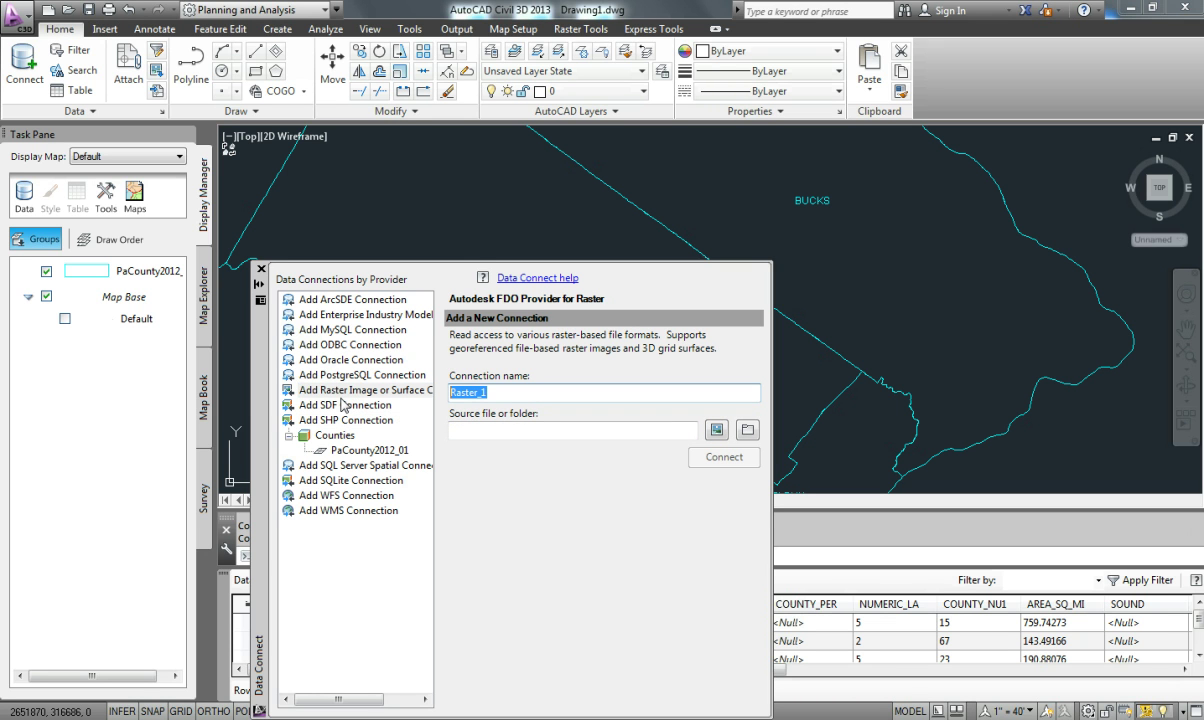
{"action": "type", "text": "Ambler Tiles"}
Point Ambler Tiles at PA_X29_Y090.tif in GIS Datasets and connect
{"action": "left_click", "coordinate": [747, 430]}
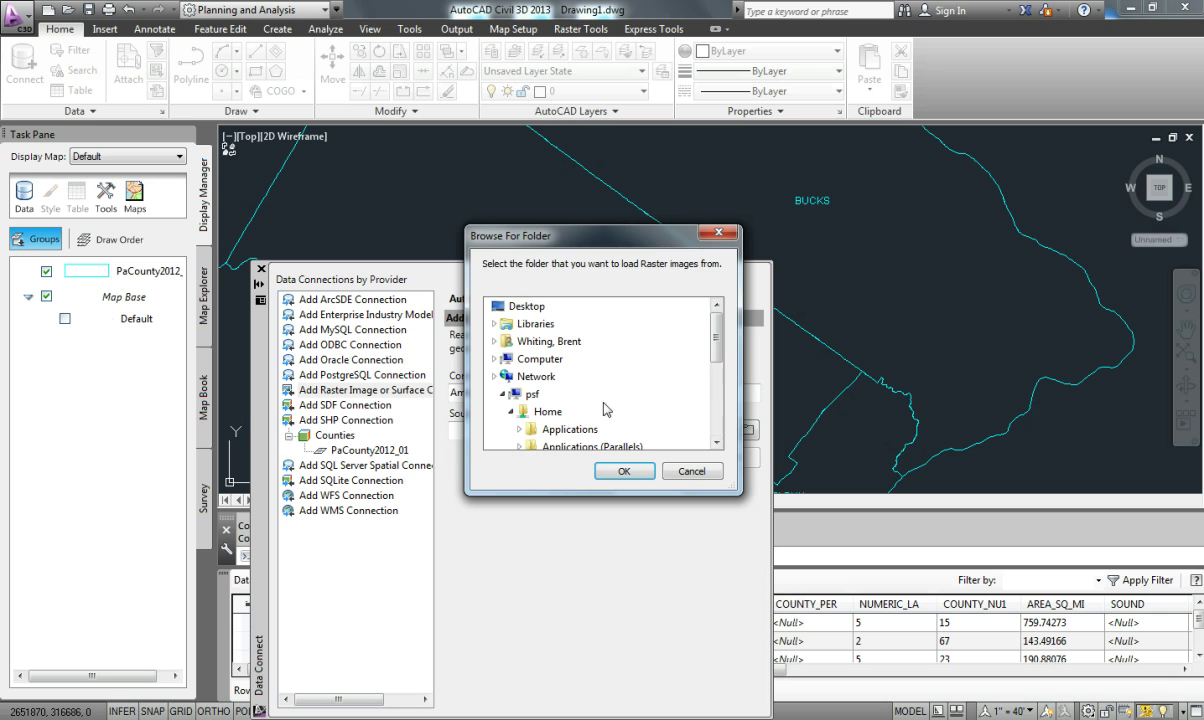
{"action": "left_click", "coordinate": [690, 470]}
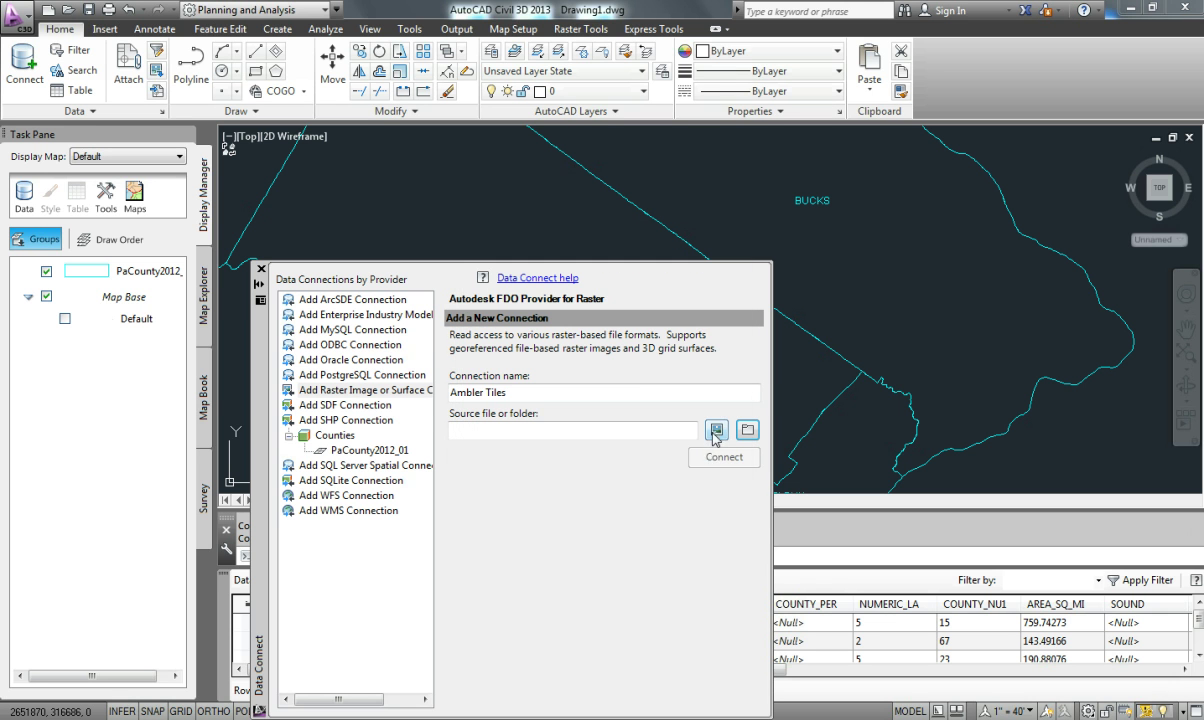
{"action": "left_click", "coordinate": [718, 431]}
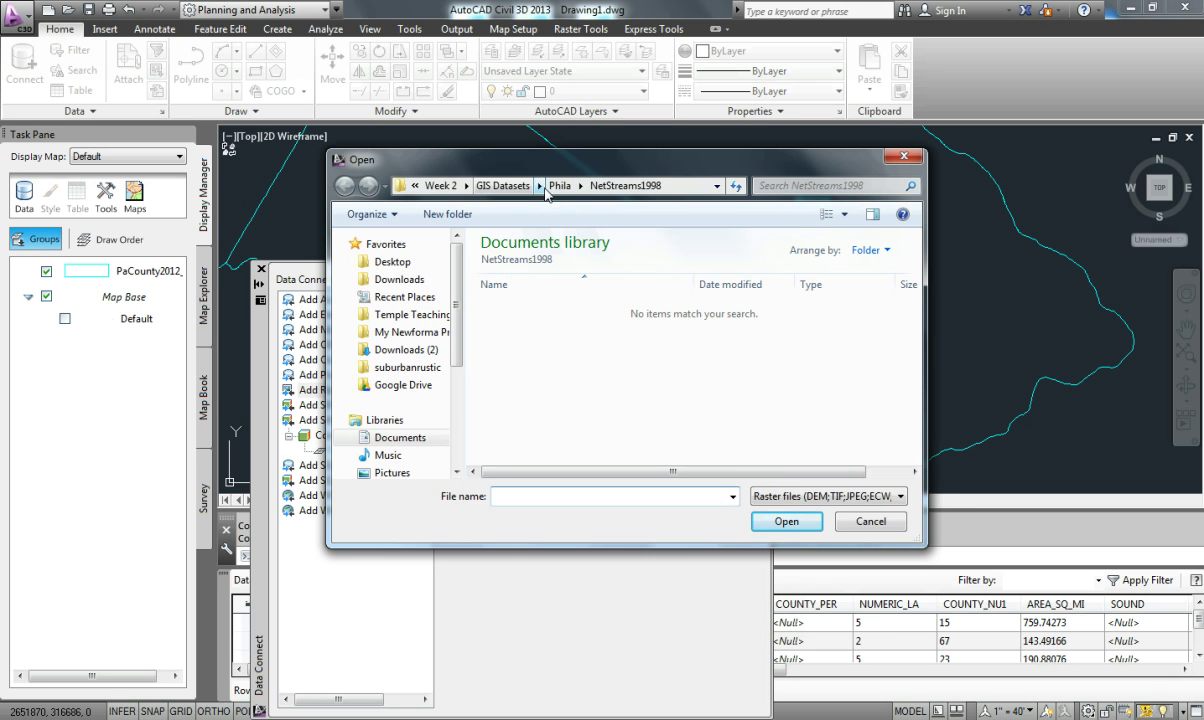
{"action": "left_click", "coordinate": [502, 185]}
{"action": "left_click", "coordinate": [537, 343]}
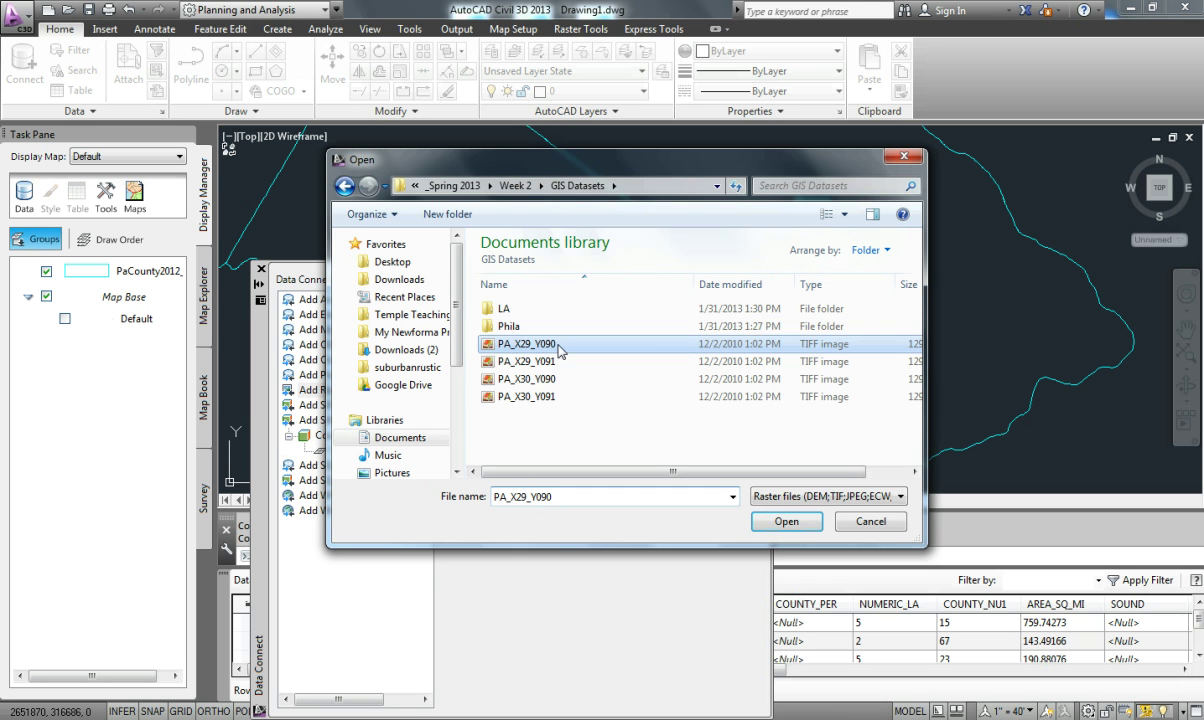
{"action": "left_click", "coordinate": [795, 529]}
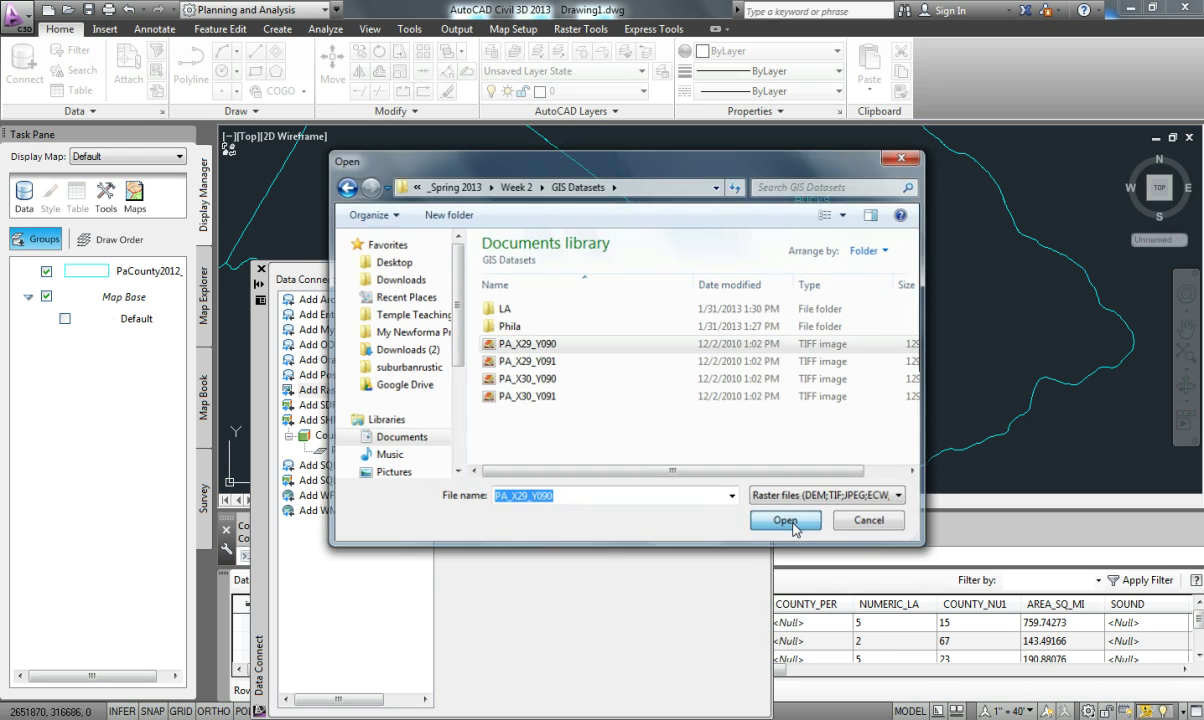
{"action": "left_click", "coordinate": [724, 459]}
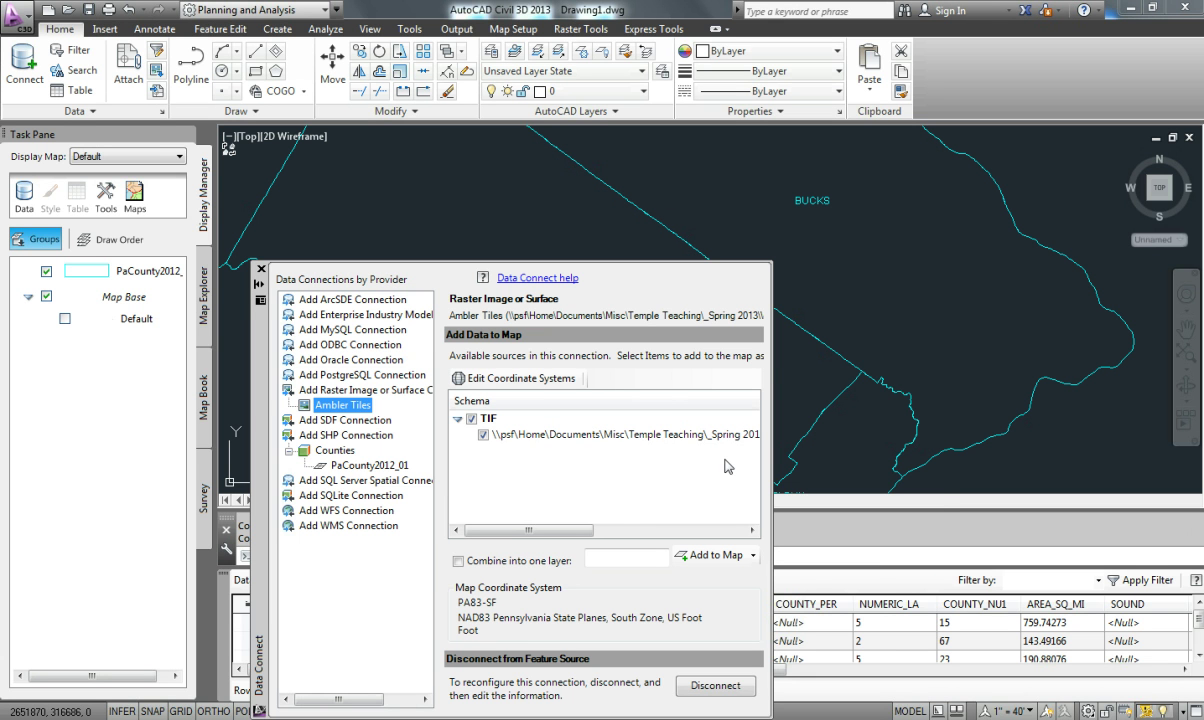
Add the PA_X29_Y090 aerial tile to the map and collapse the Data Connect palette
{"action": "left_click_drag", "start_coordinate": [528, 530], "coordinate": [718, 537]}
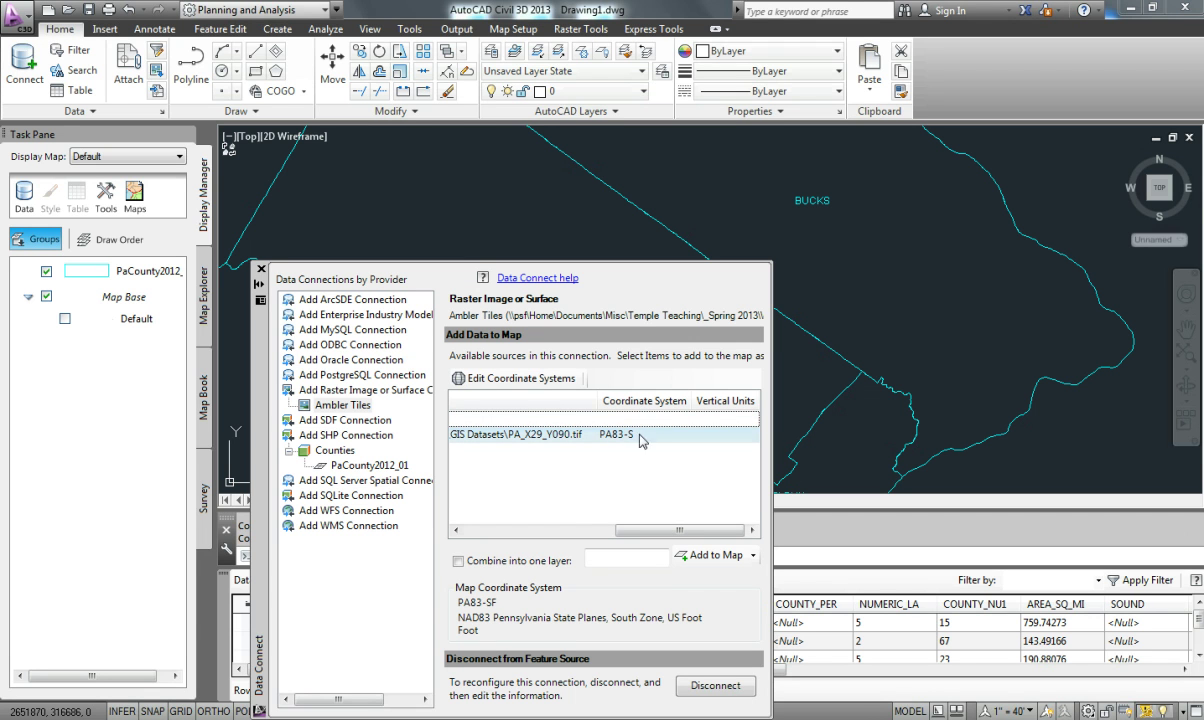
{"action": "left_click", "coordinate": [705, 558]}
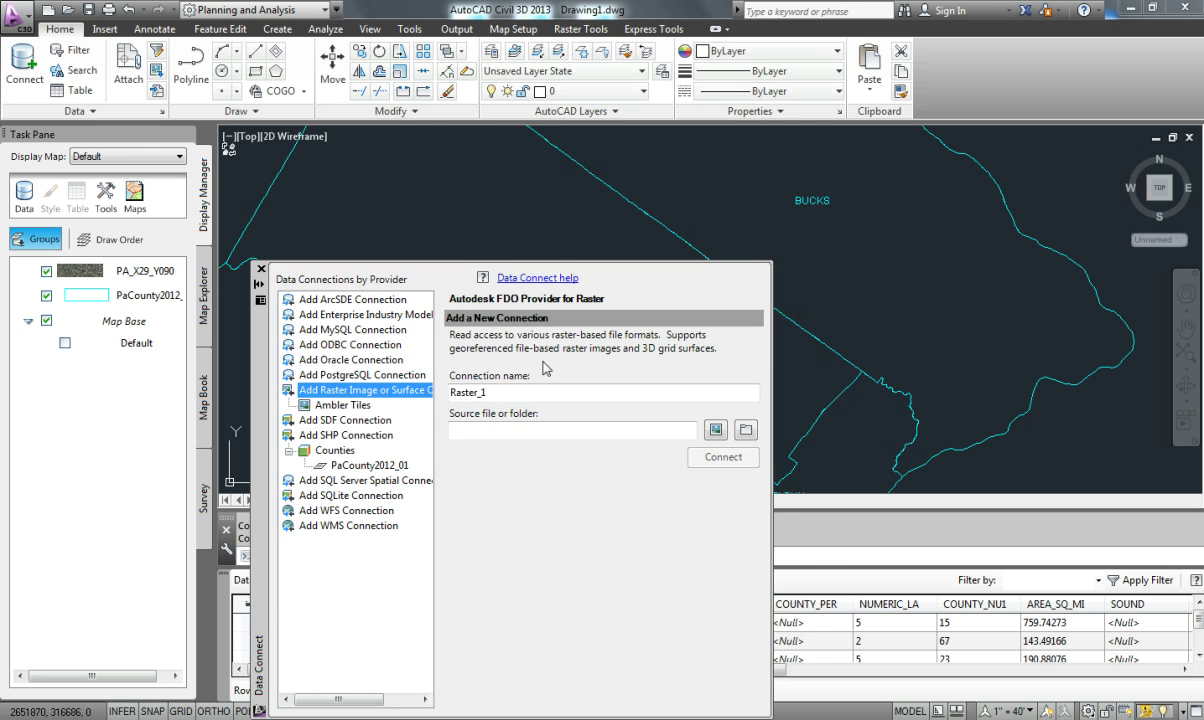
{"action": "left_click", "coordinate": [260, 285]}
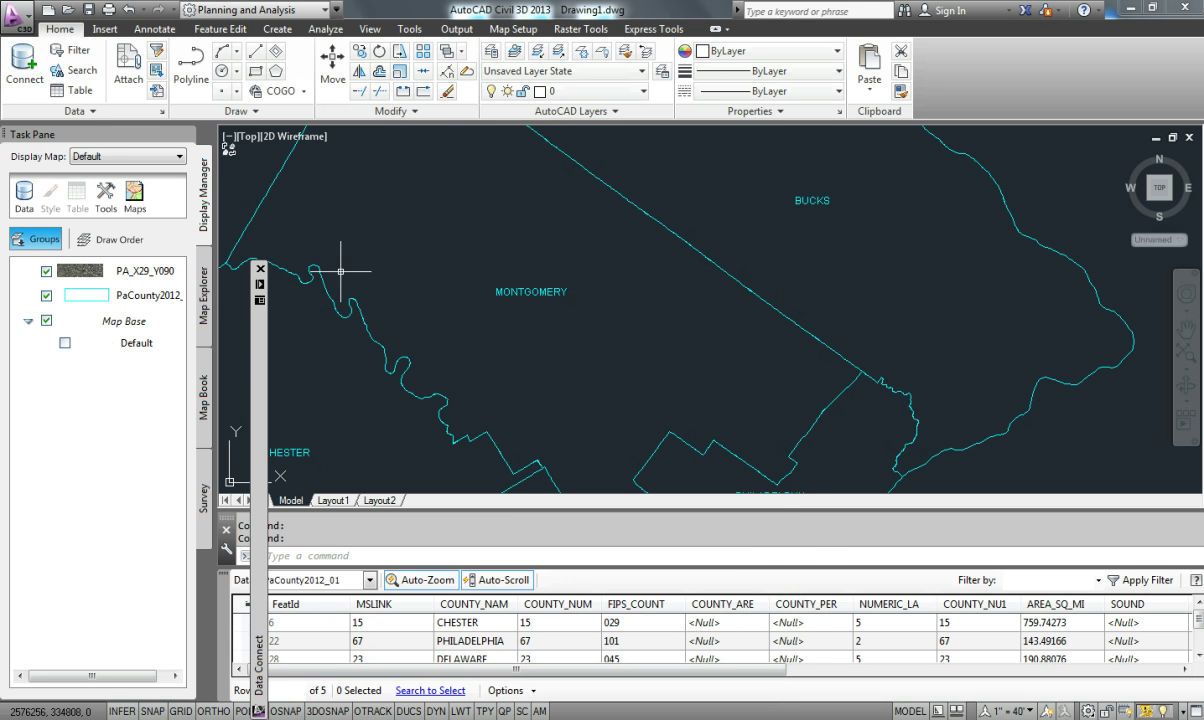
Zoom to the PA_X29_Y090 layer's extents, then zoom in and back out
{"action": "left_click", "coordinate": [127, 272]}
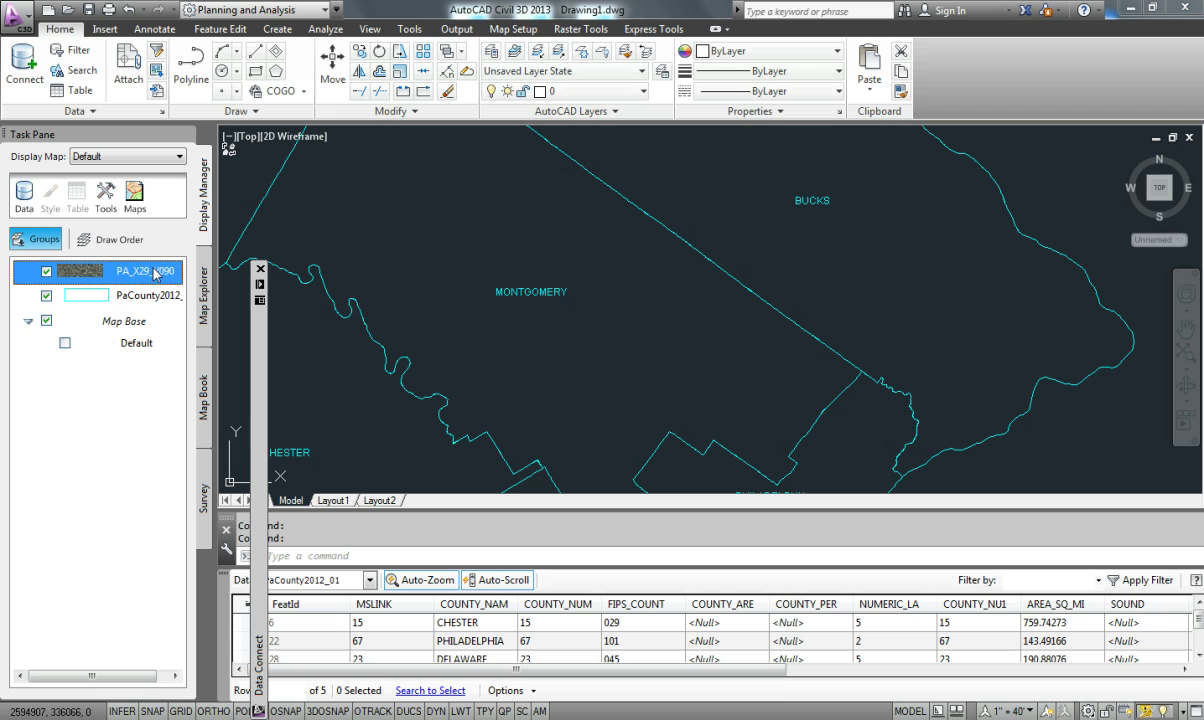
{"action": "right_click", "coordinate": [155, 272]}
{"action": "left_click", "coordinate": [220, 320]}
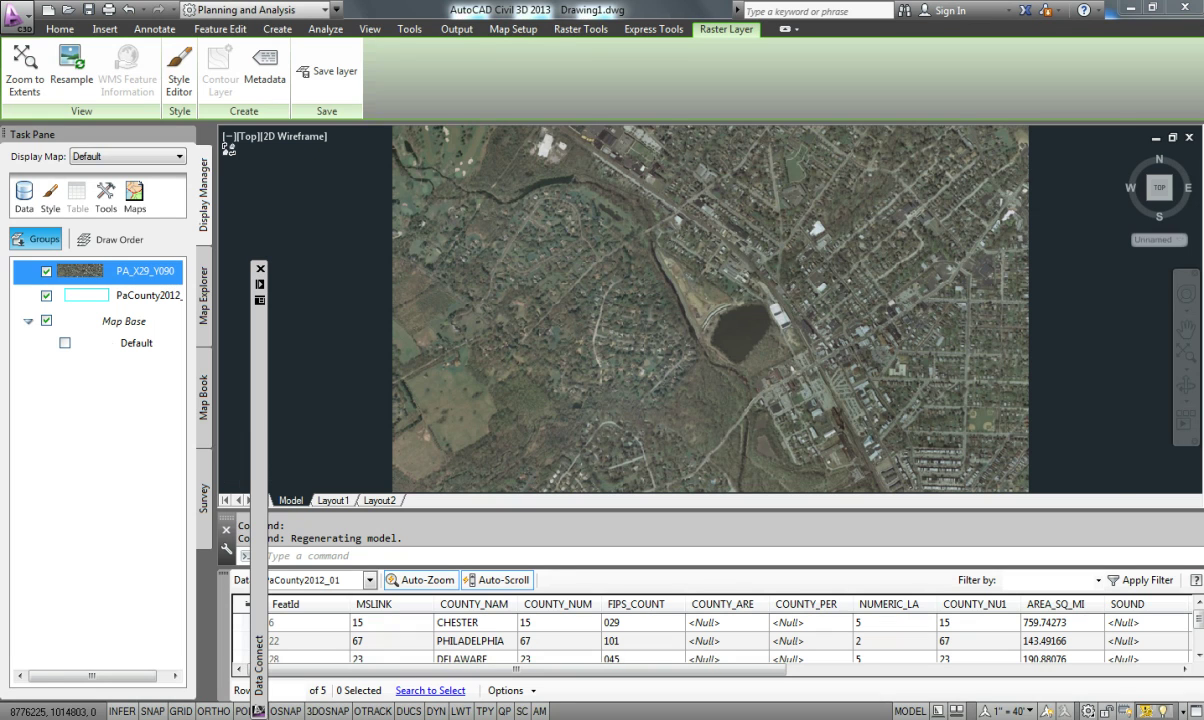
{"action": "scroll", "coordinate": [860, 360], "scroll_direction": "up", "scroll_amount": 8}
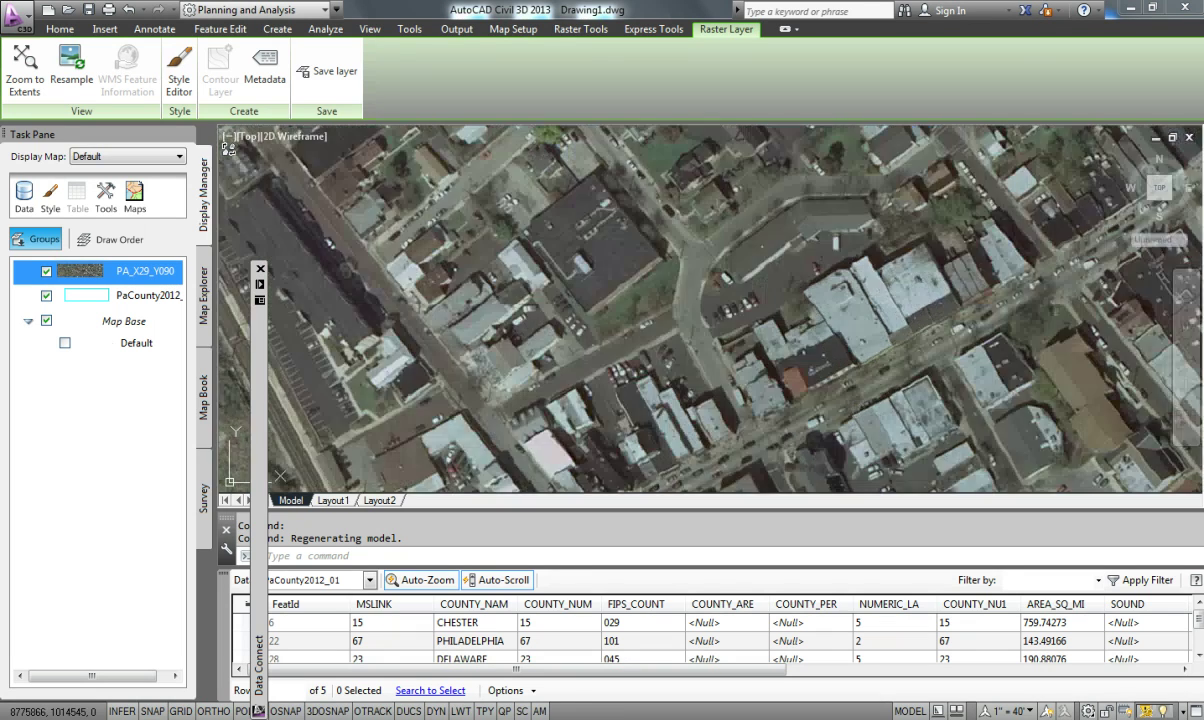
{"action": "scroll", "coordinate": [860, 360], "scroll_direction": "down", "scroll_amount": 8}
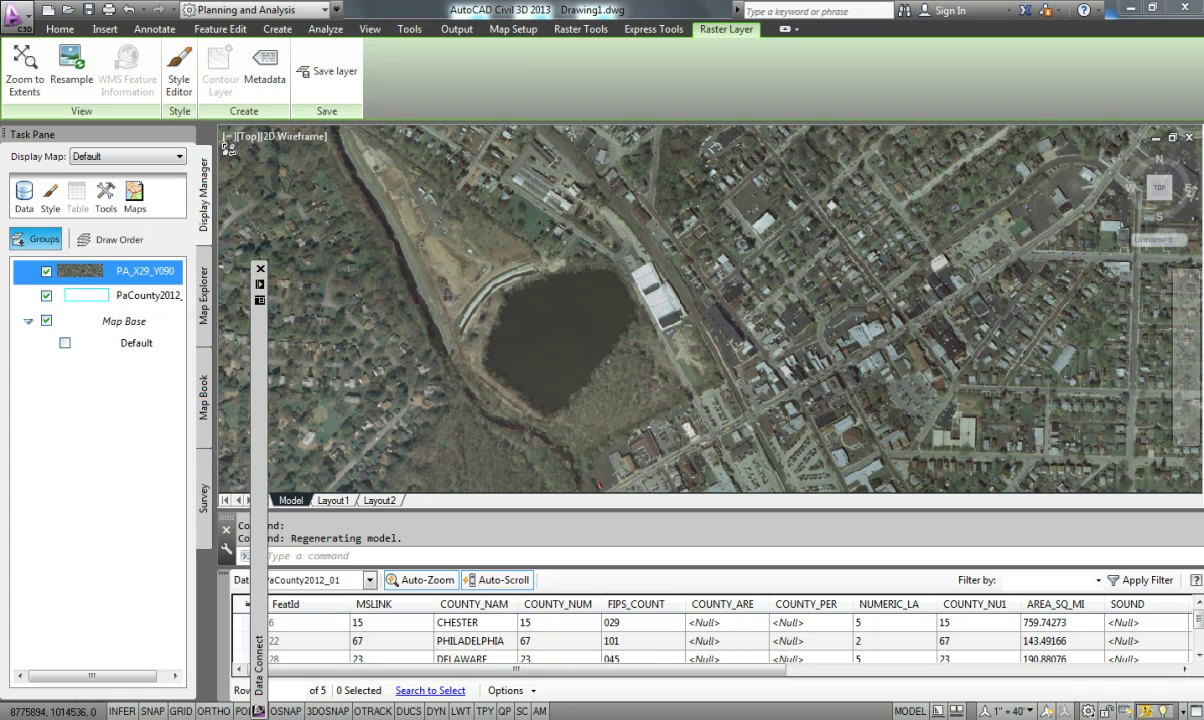
{"action": "scroll", "coordinate": [790, 320], "scroll_direction": "down", "scroll_amount": 3}
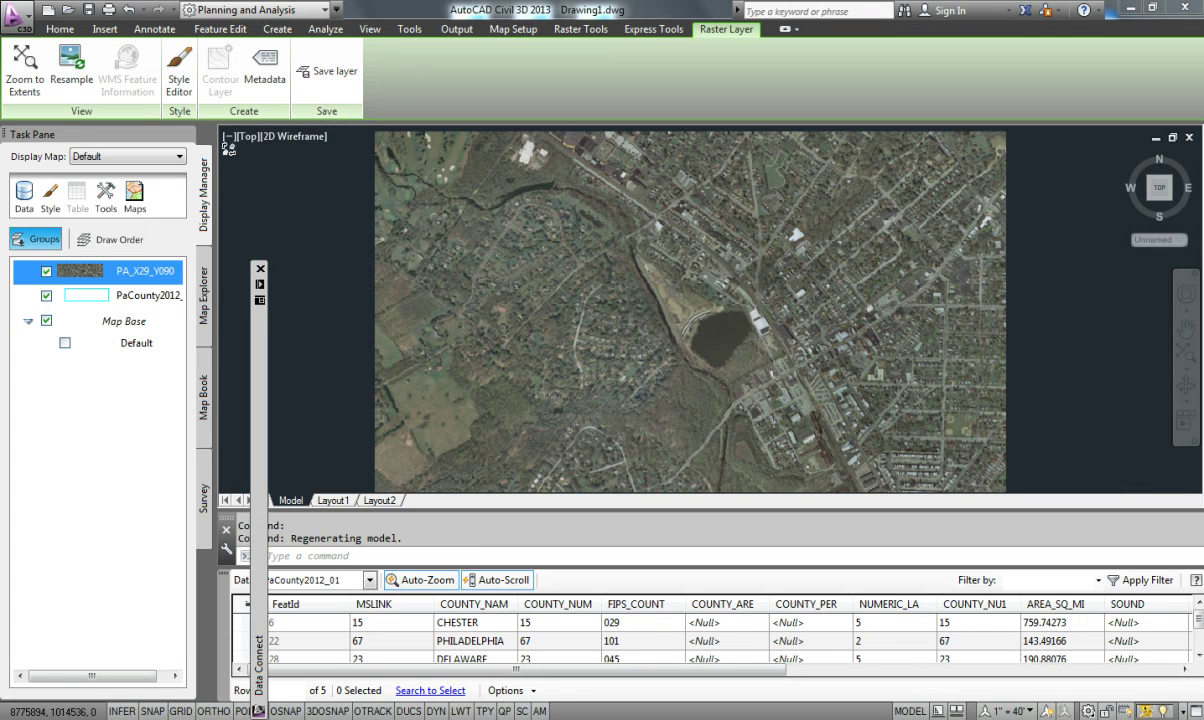
{"action": "scroll", "coordinate": [697, 333], "scroll_direction": "down", "scroll_amount": 4}
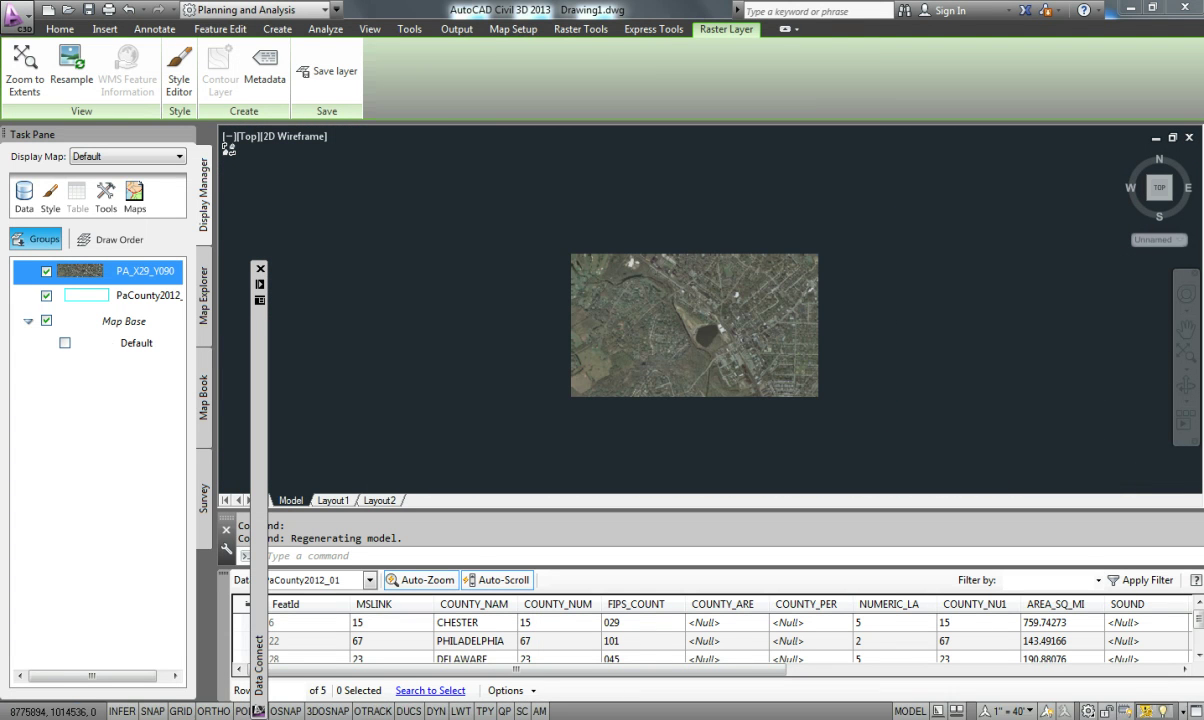
{"action": "scroll", "coordinate": [696, 333], "scroll_direction": "down", "scroll_amount": 4}
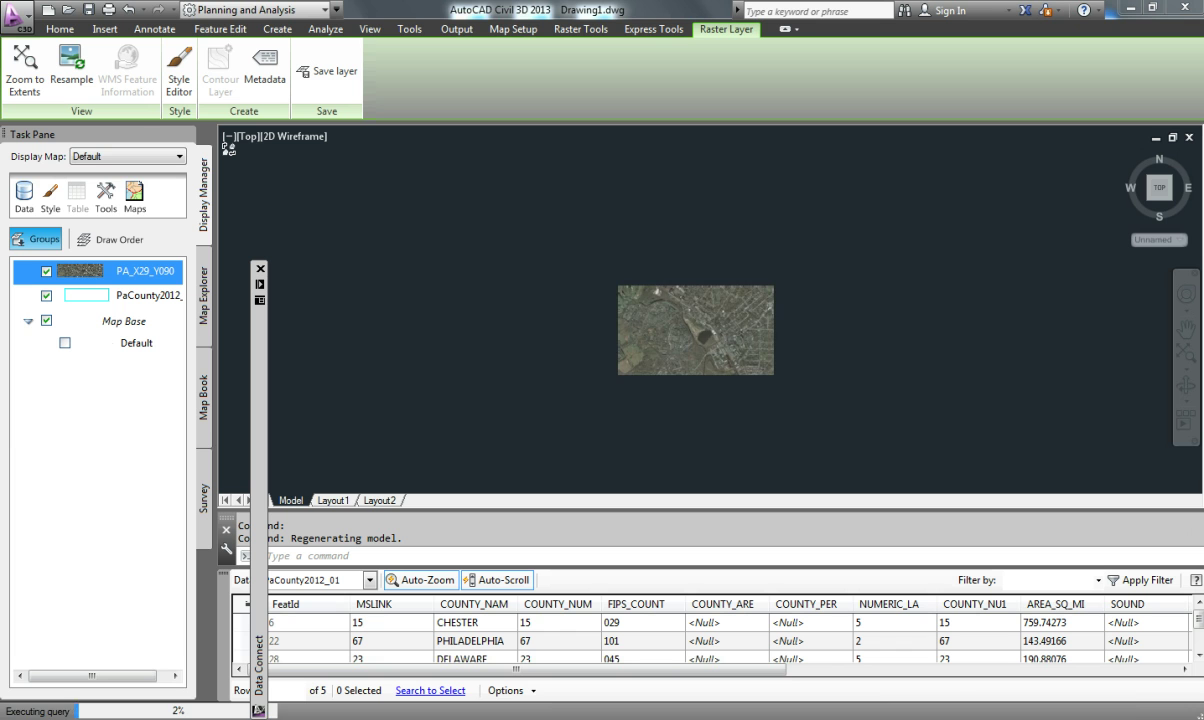
{"action": "scroll", "coordinate": [696, 333], "scroll_direction": "down", "scroll_amount": 2}
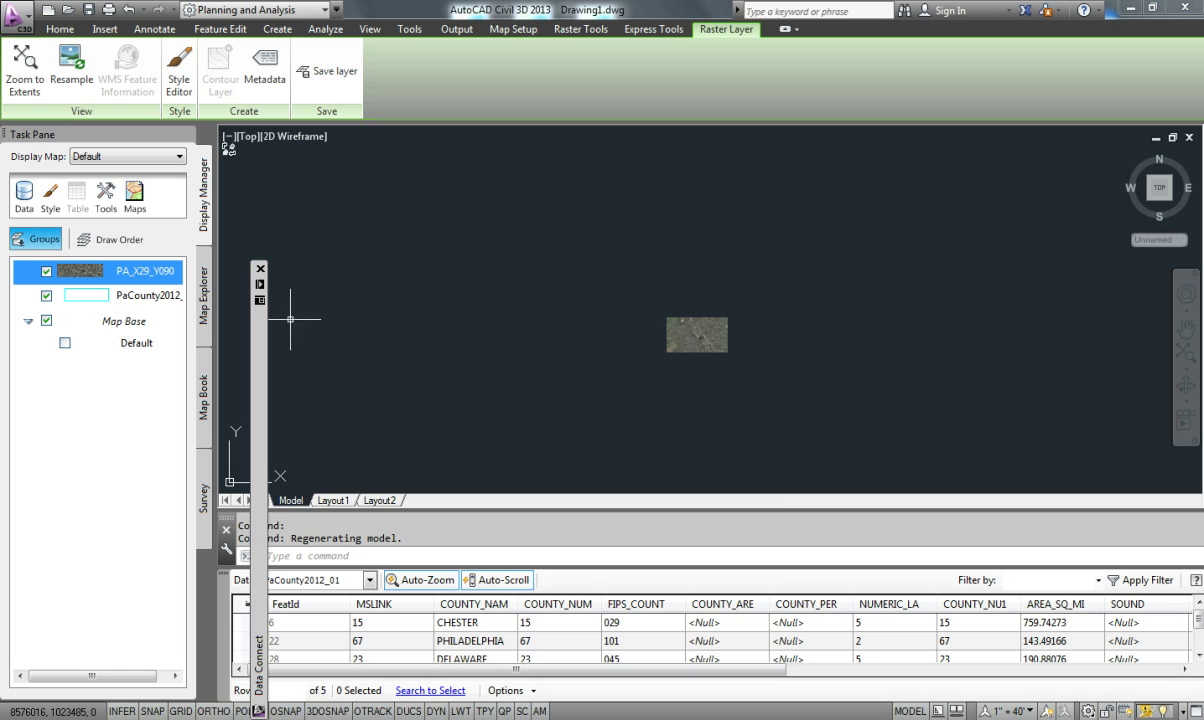
Reopen the Ambler Tiles connection and select the tile's EPSG:32129 spatial context
{"action": "mouse_move", "coordinate": [263, 320]}
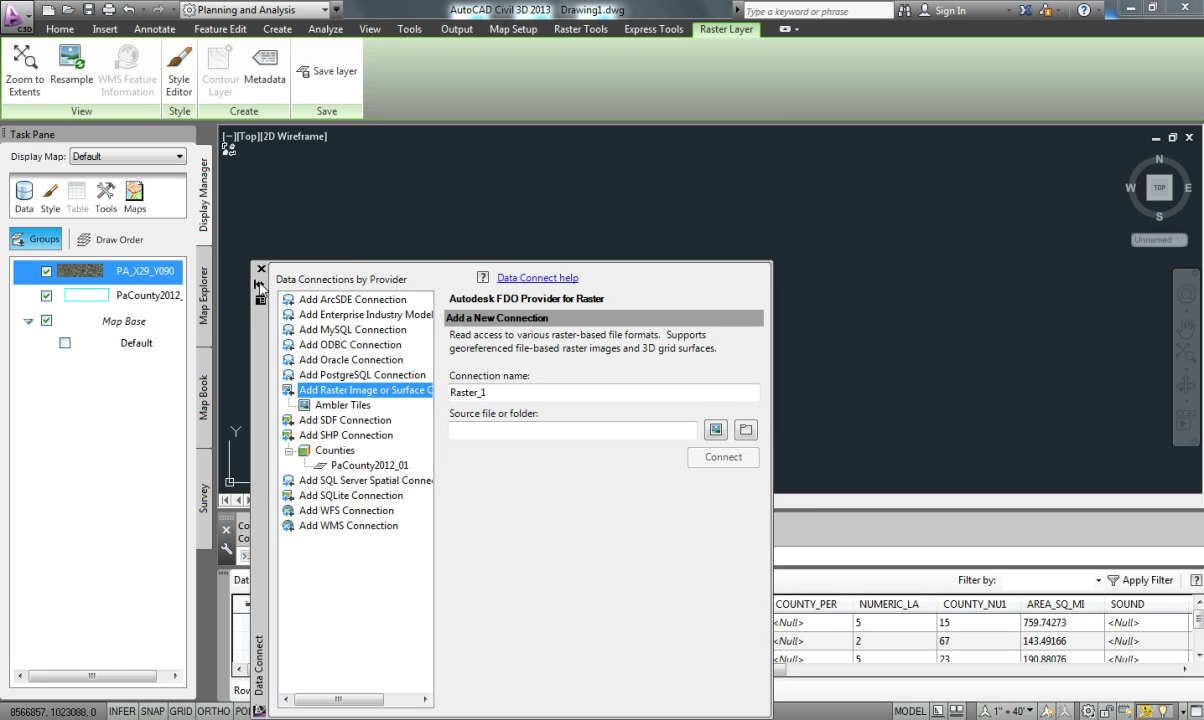
{"action": "left_click", "coordinate": [343, 405]}
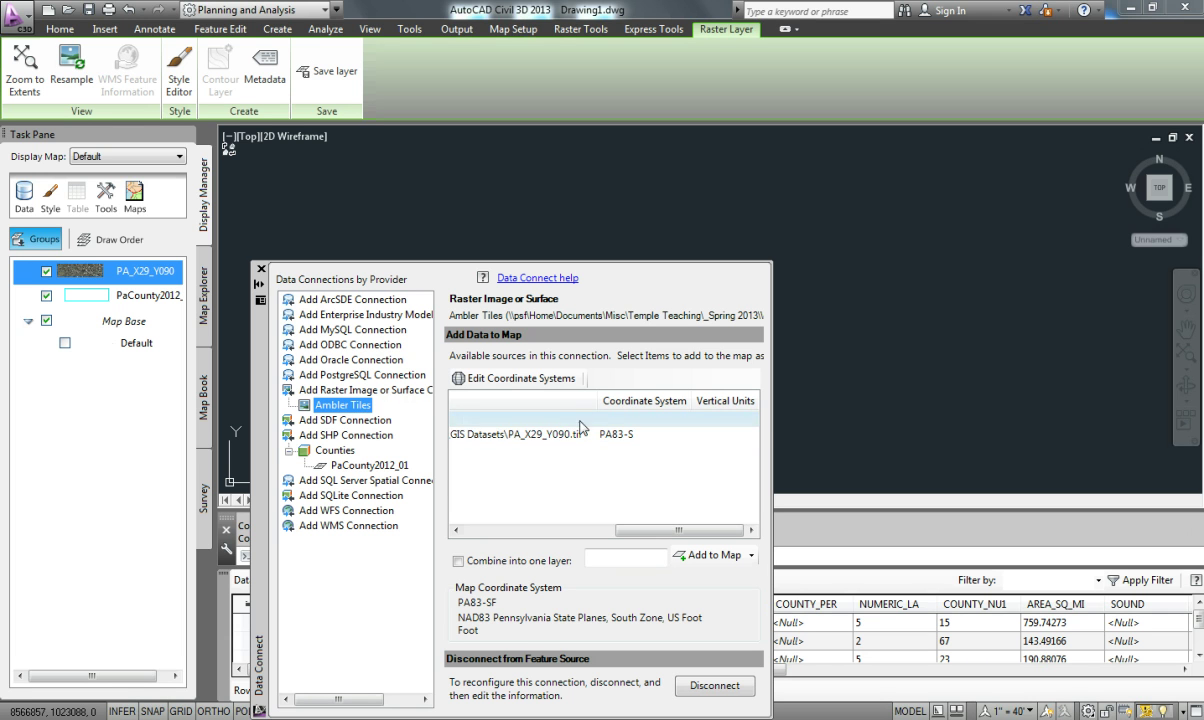
{"action": "left_click", "coordinate": [641, 439]}
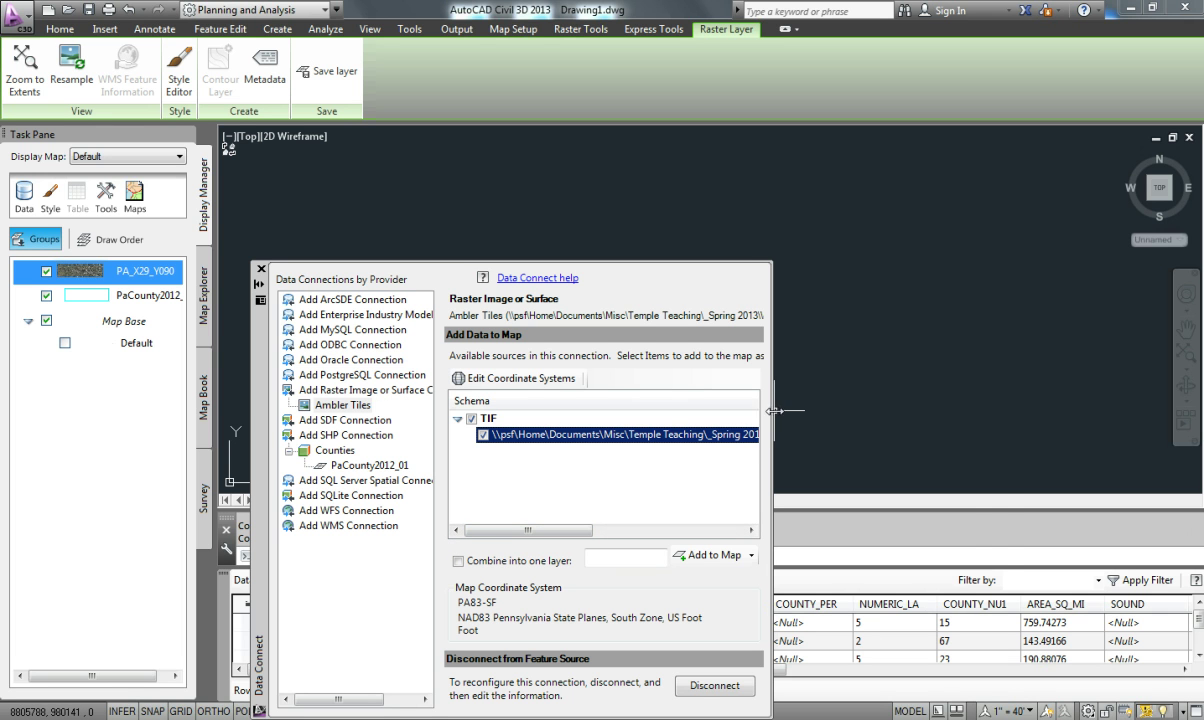
{"action": "left_click_drag", "start_coordinate": [773, 410], "coordinate": [1007, 408]}
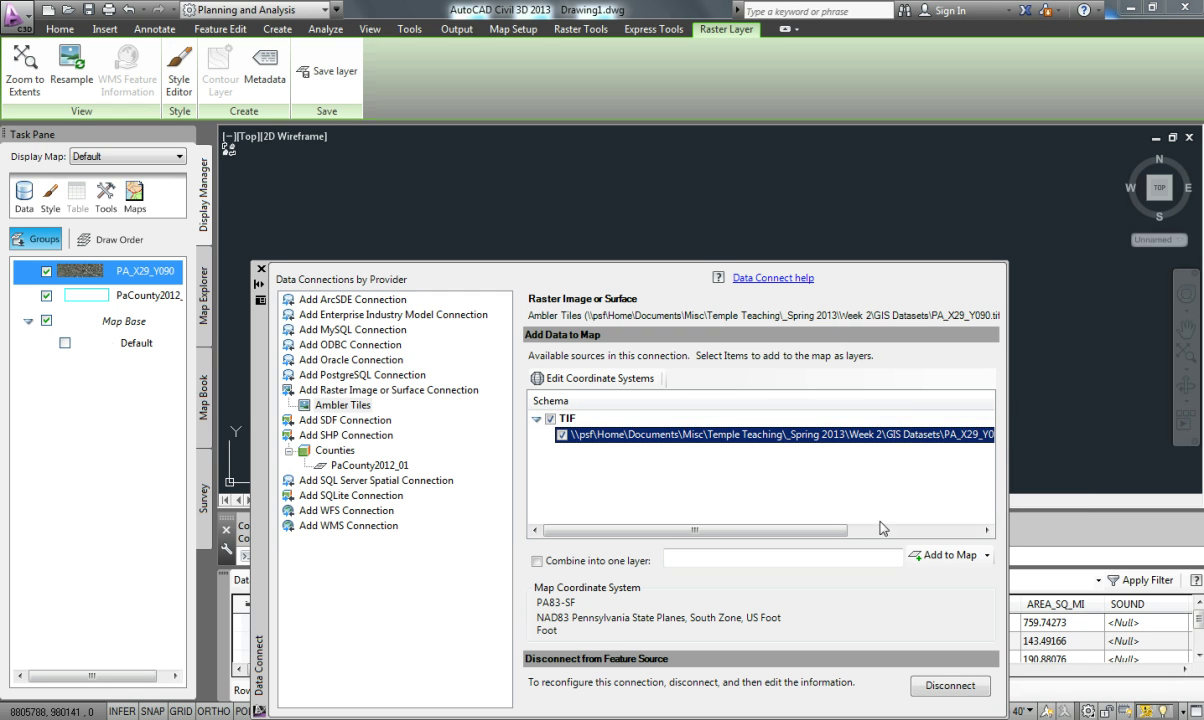
{"action": "left_click_drag", "start_coordinate": [840, 530], "coordinate": [968, 512]}
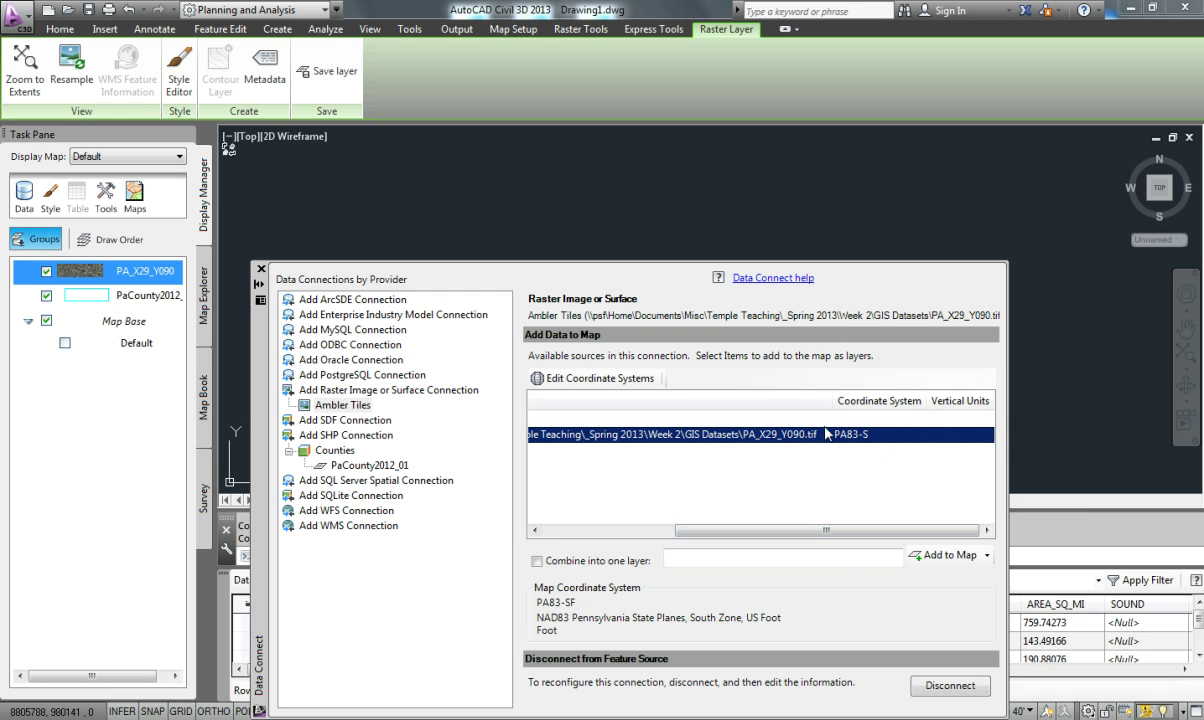
{"action": "left_click", "coordinate": [596, 378]}
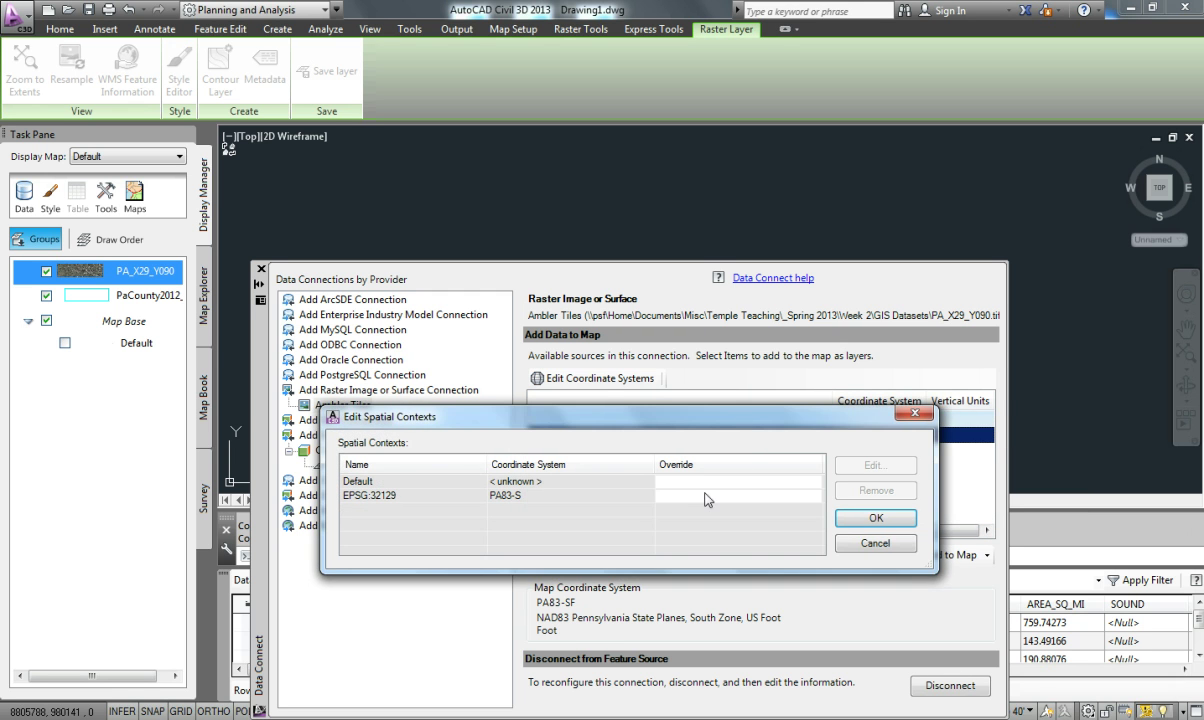
{"action": "left_click", "coordinate": [684, 500]}
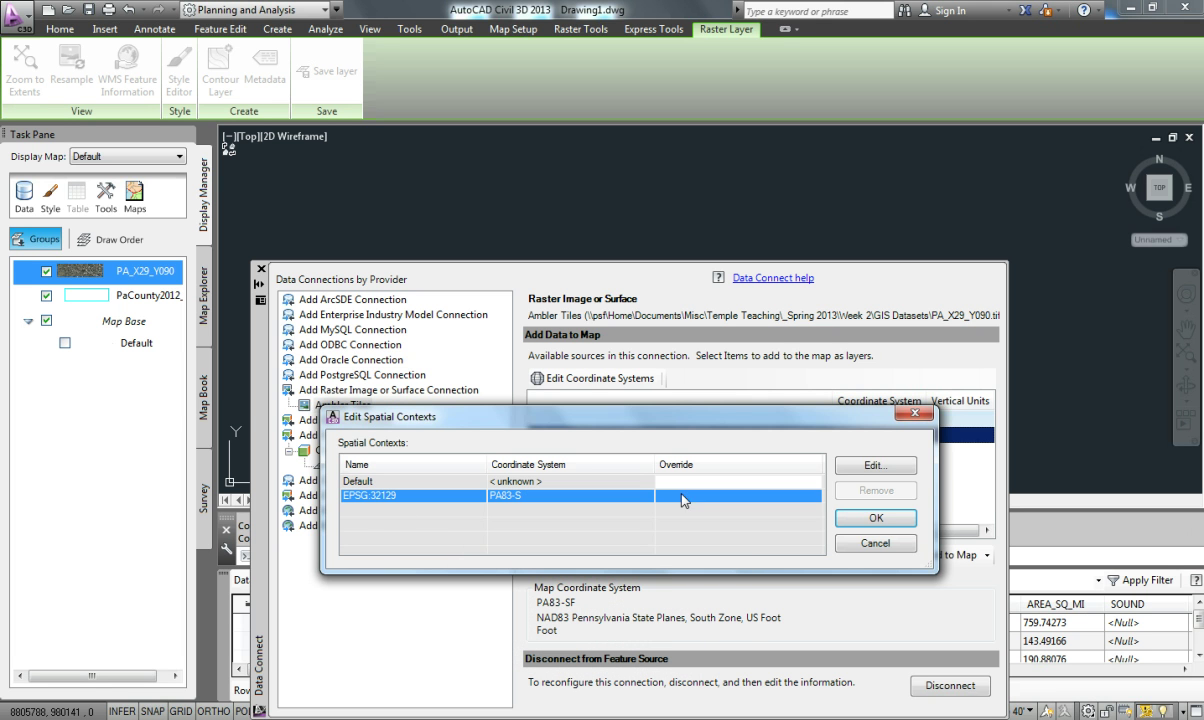
Override the EPSG:32129 context with the PA83-SF coordinate system
{"action": "left_click", "coordinate": [875, 464]}
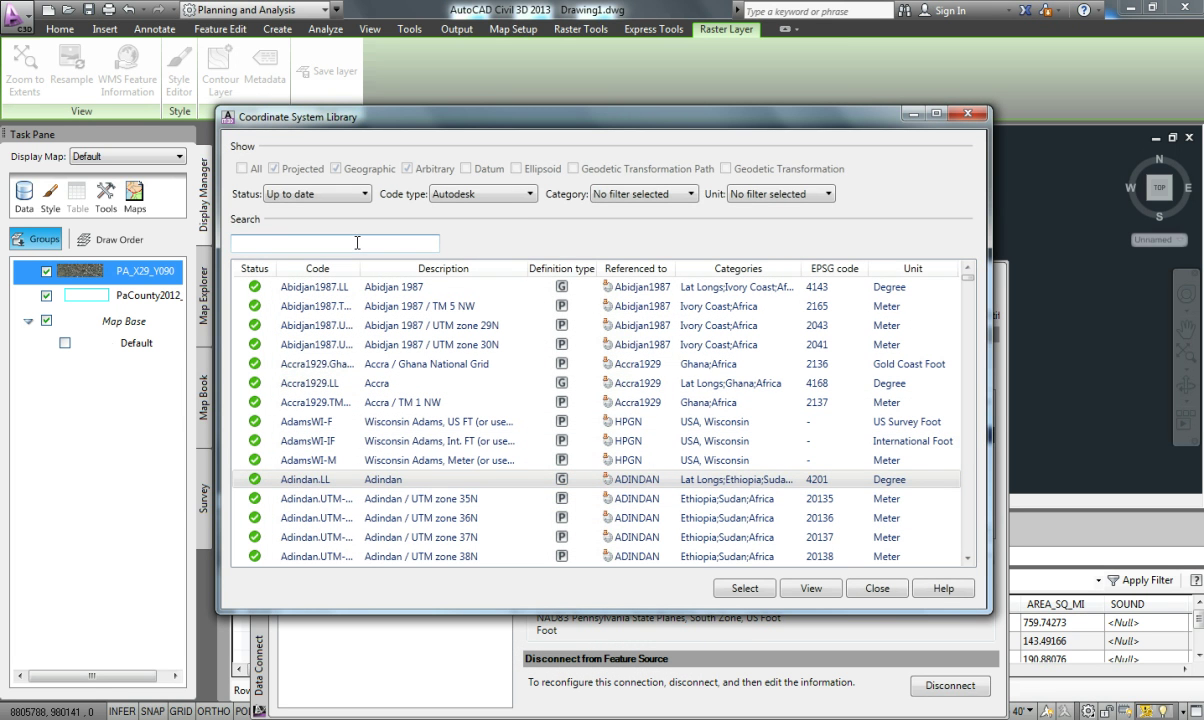
{"action": "type", "text": "pa8s"}
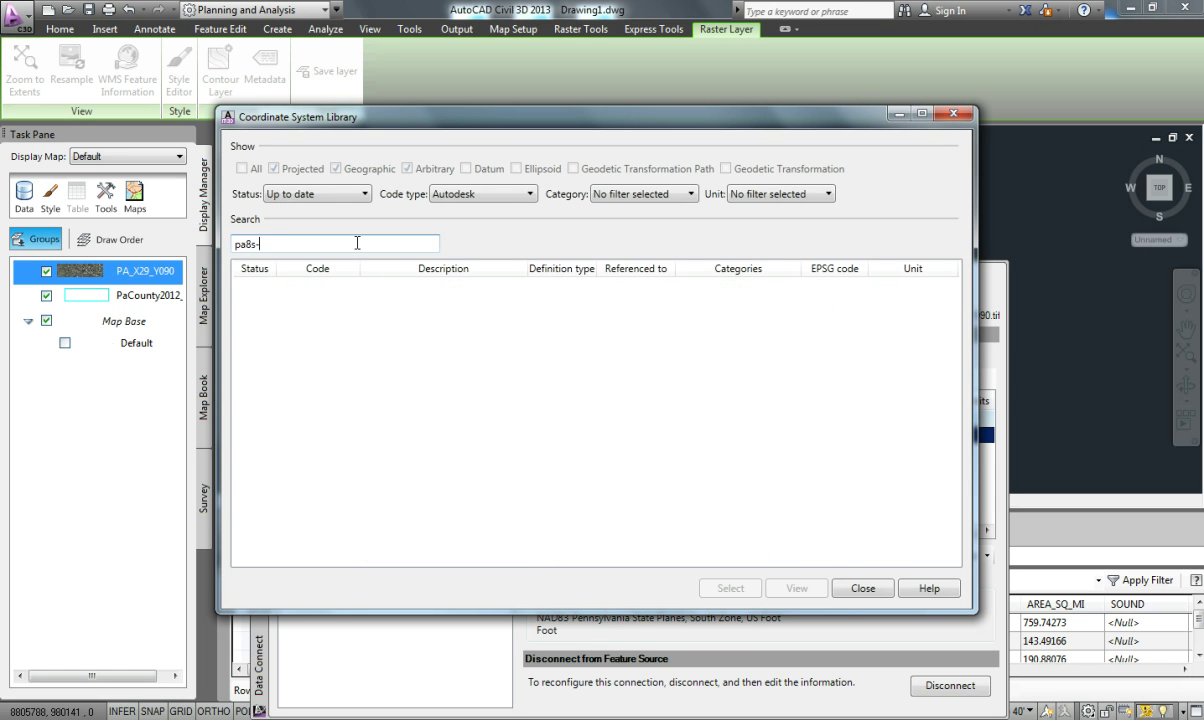
{"action": "key", "text": "BackSpace"}
{"action": "type", "text": "3-s"}
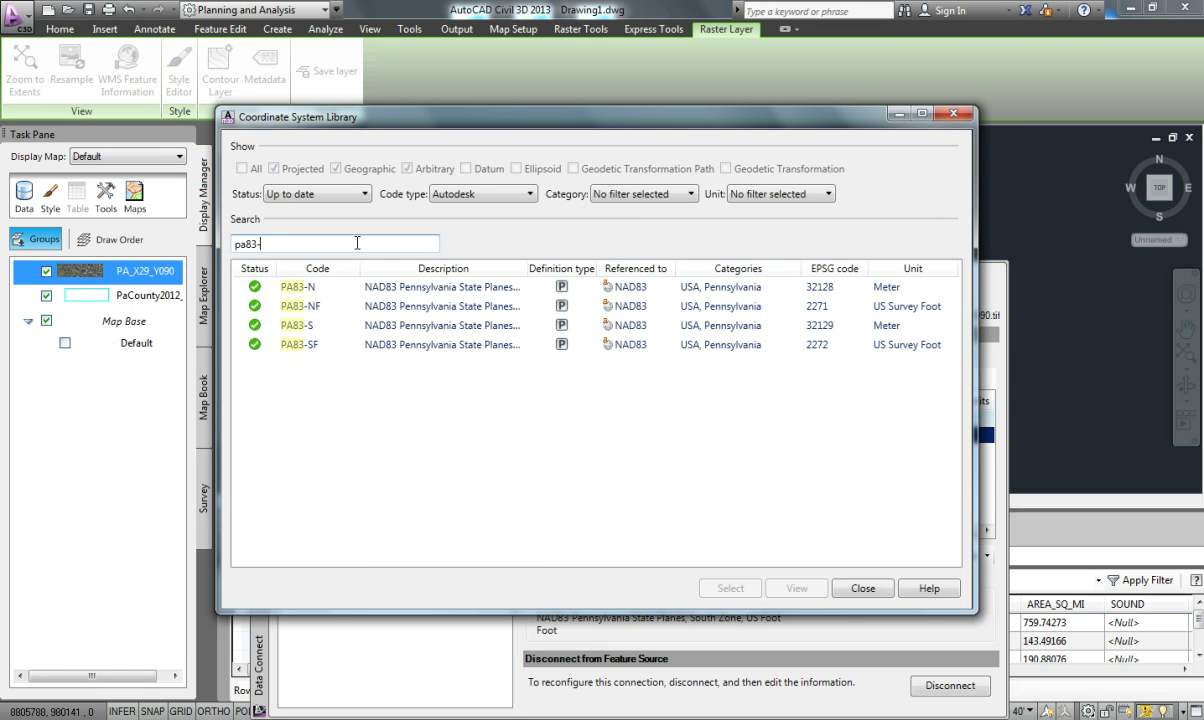
{"action": "left_click", "coordinate": [300, 306]}
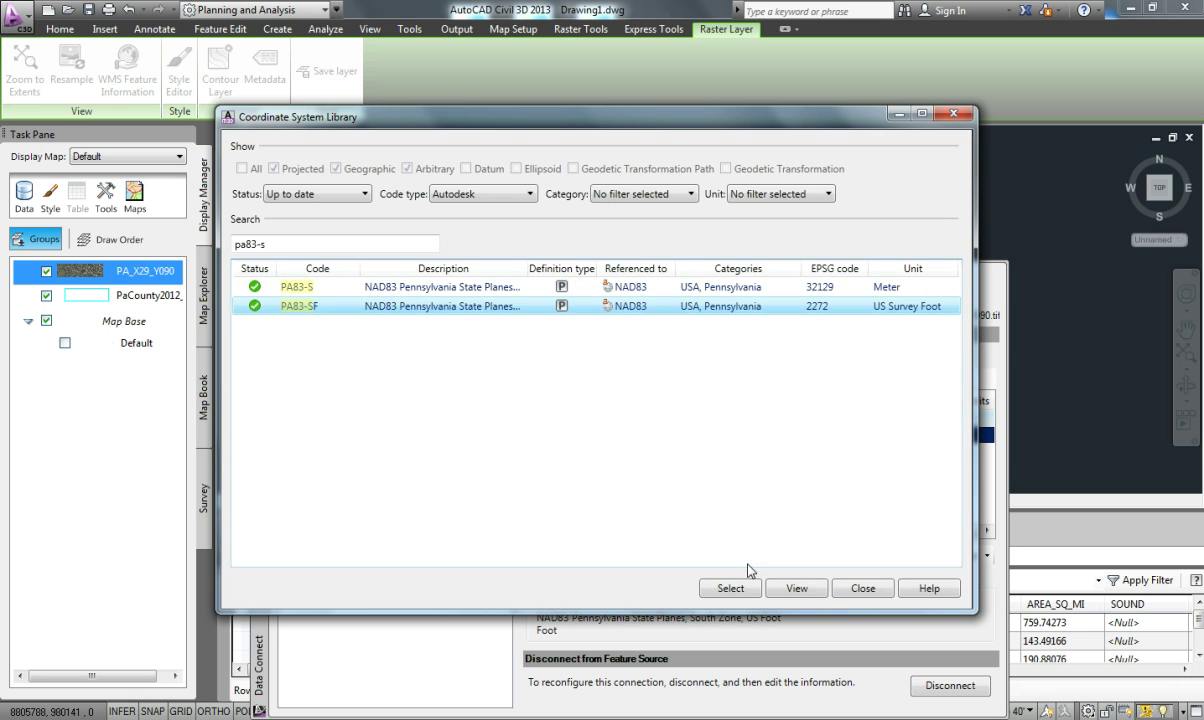
{"action": "left_click", "coordinate": [730, 587]}
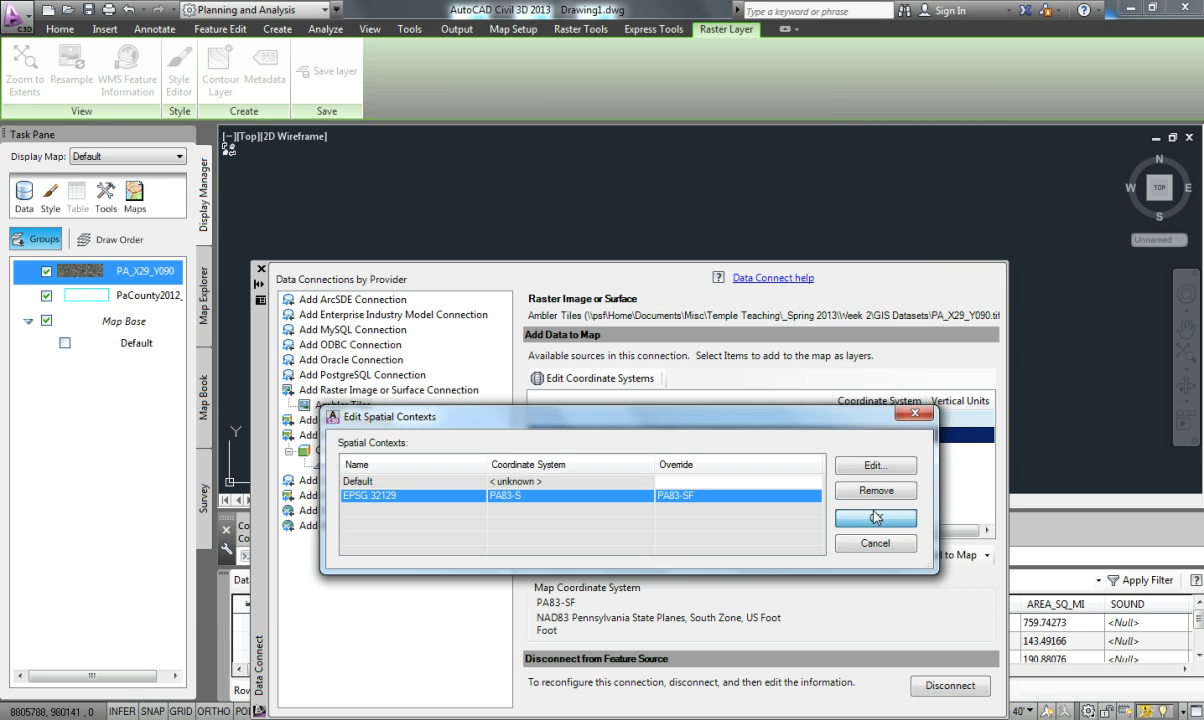
{"action": "left_click", "coordinate": [874, 515]}
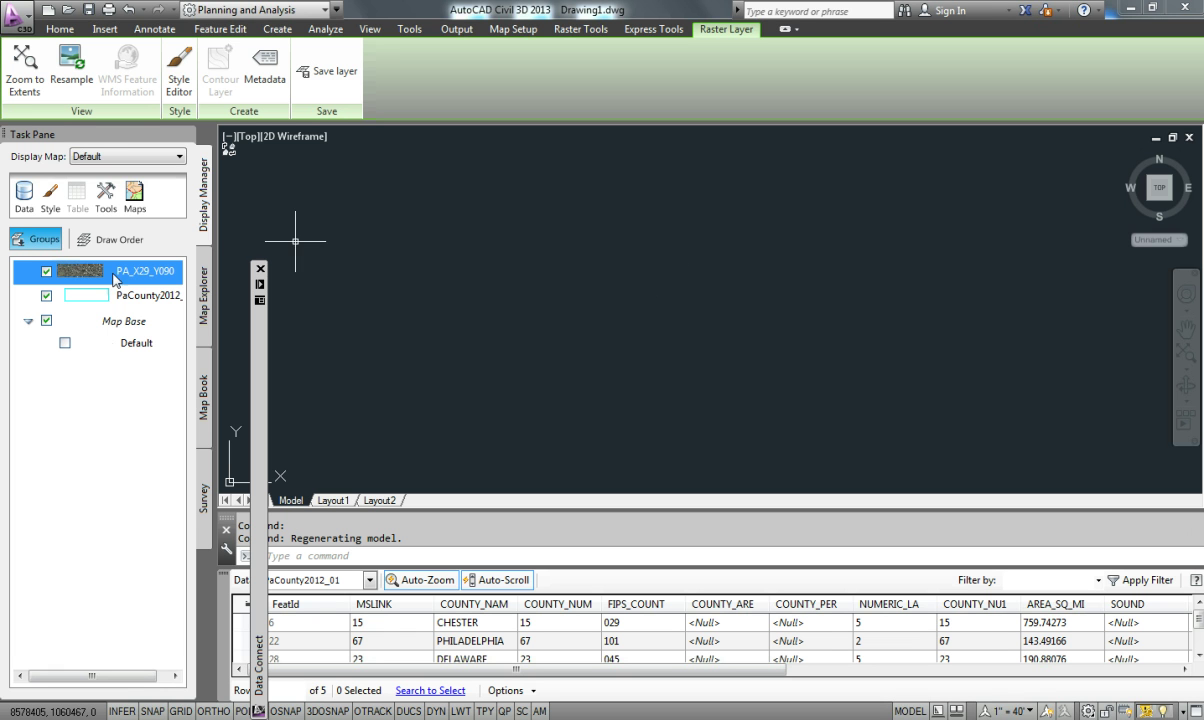
Zoom to the PA_X29_Y090 layer's extents, then zoom out to see Montgomery County
{"action": "right_click", "coordinate": [115, 281]}
{"action": "left_click", "coordinate": [200, 321]}
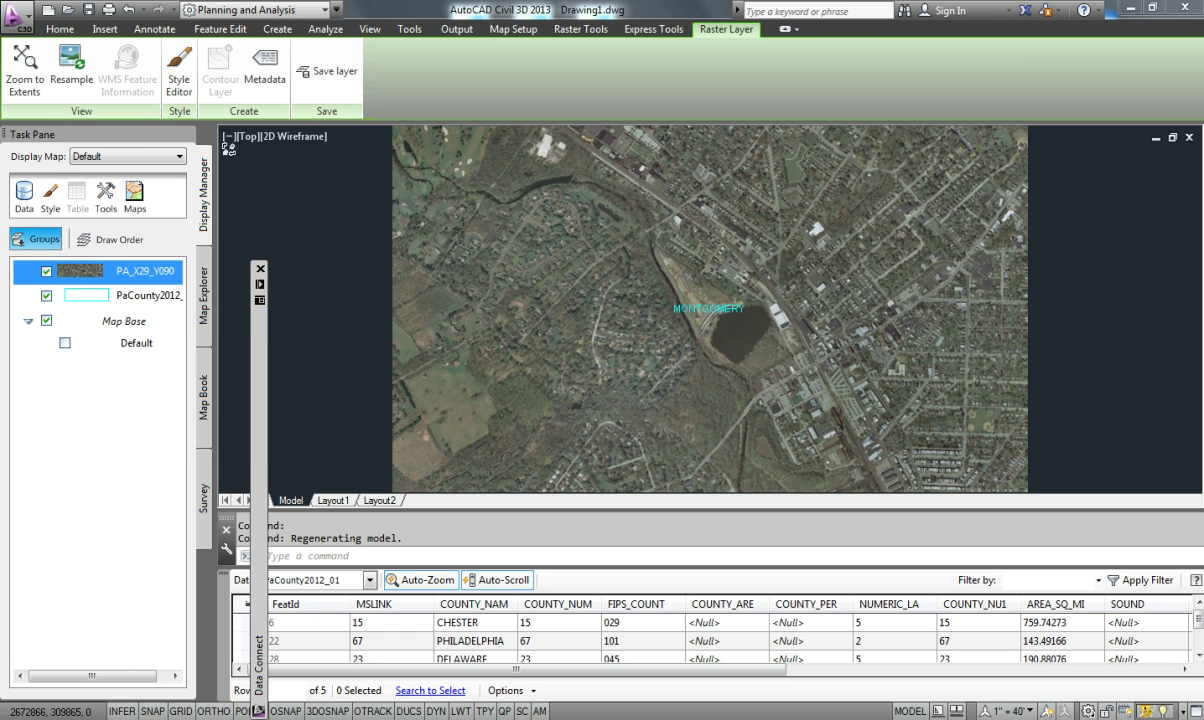
{"action": "scroll", "coordinate": [710, 318], "scroll_direction": "down", "scroll_amount": 2}
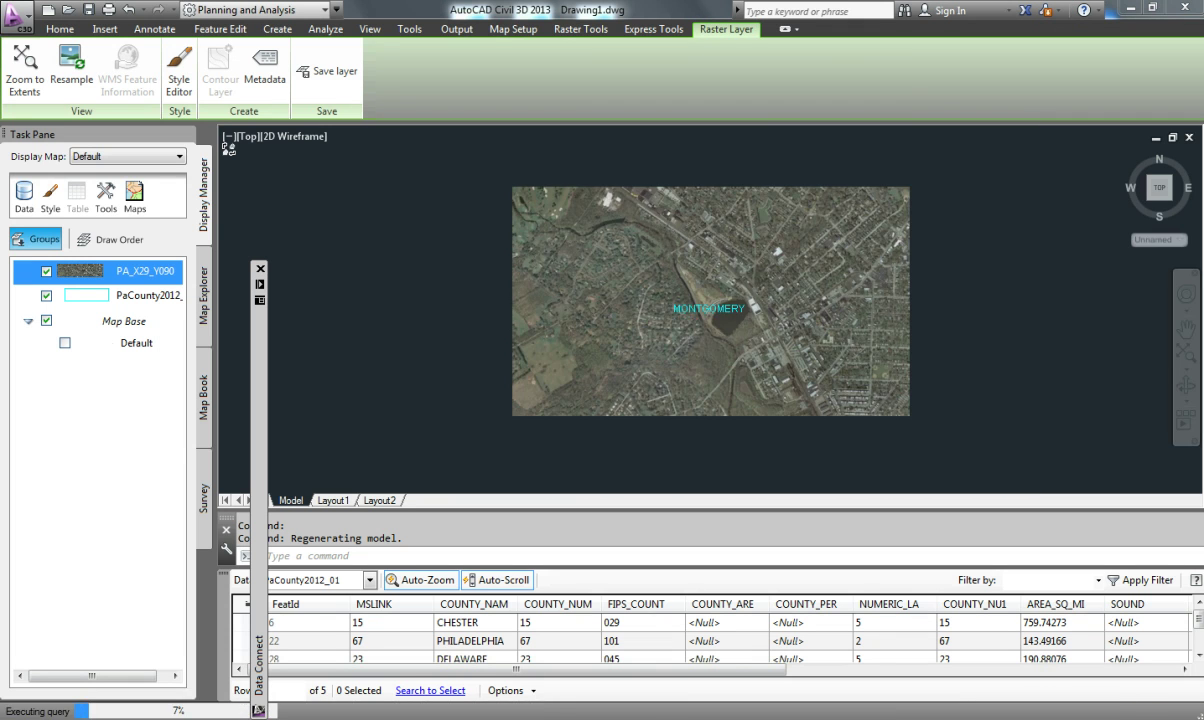
{"action": "scroll", "coordinate": [712, 318], "scroll_direction": "down", "scroll_amount": 2}
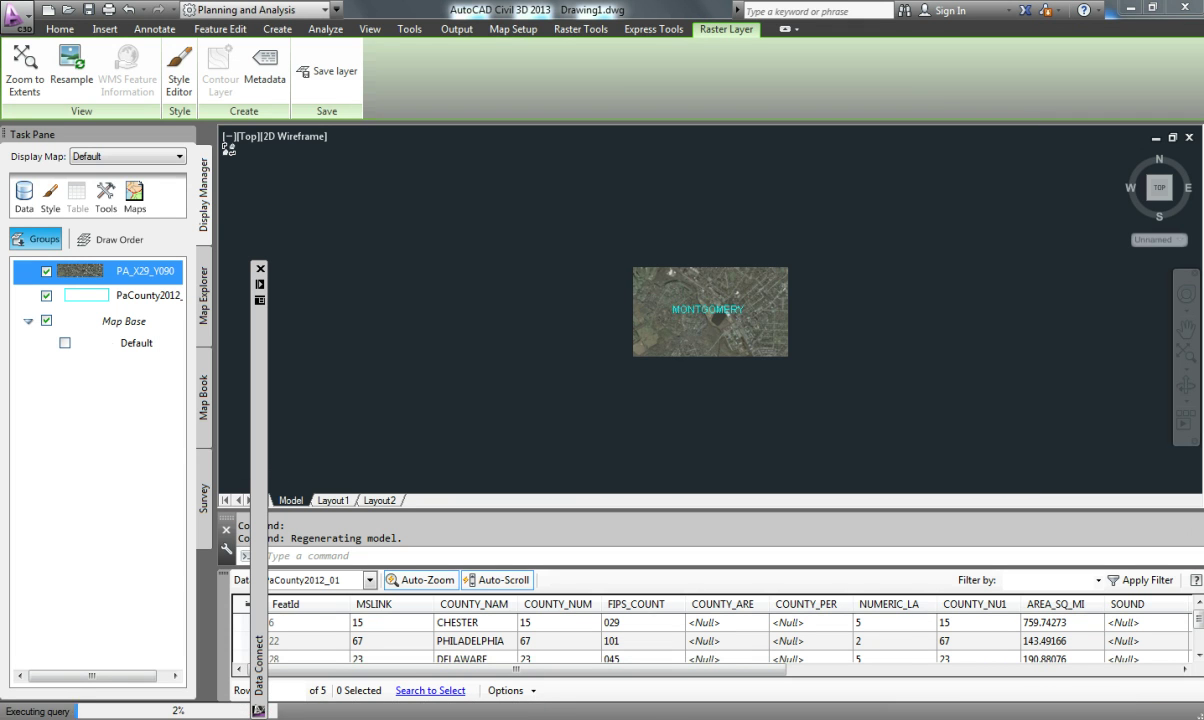
{"action": "scroll", "coordinate": [710, 316], "scroll_direction": "down", "scroll_amount": 1}
{"action": "scroll", "coordinate": [710, 316], "scroll_direction": "down", "scroll_amount": 2}
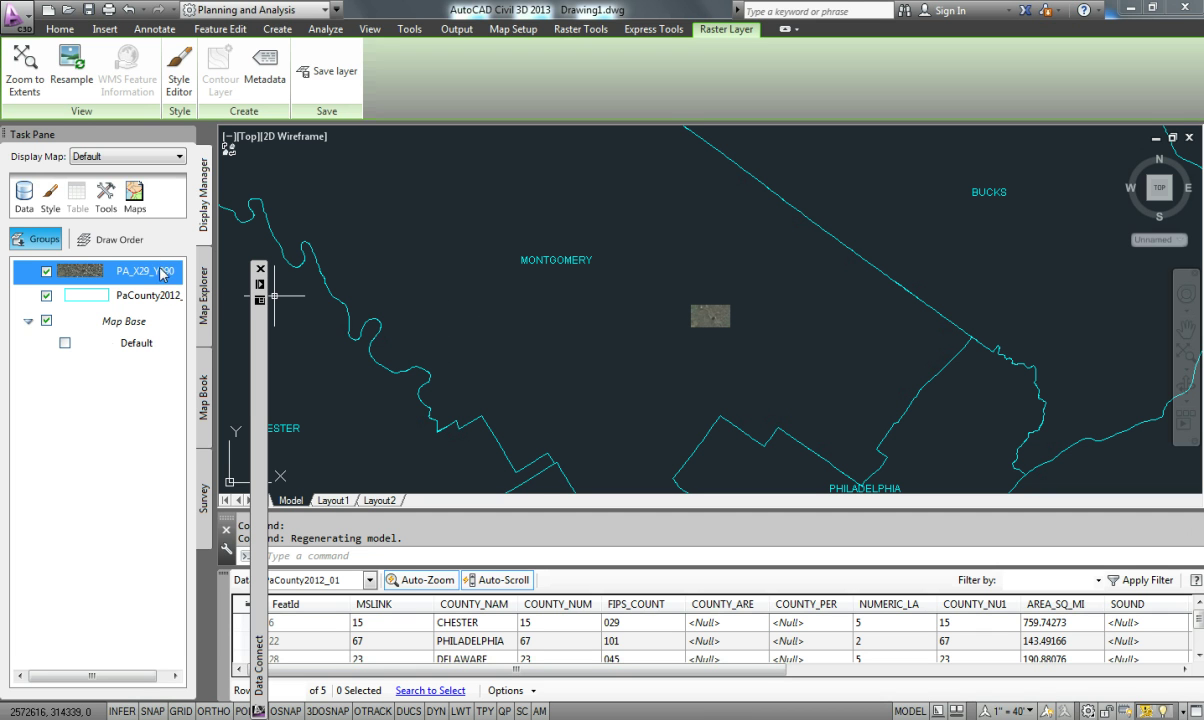
{"action": "left_click", "coordinate": [24, 193]}
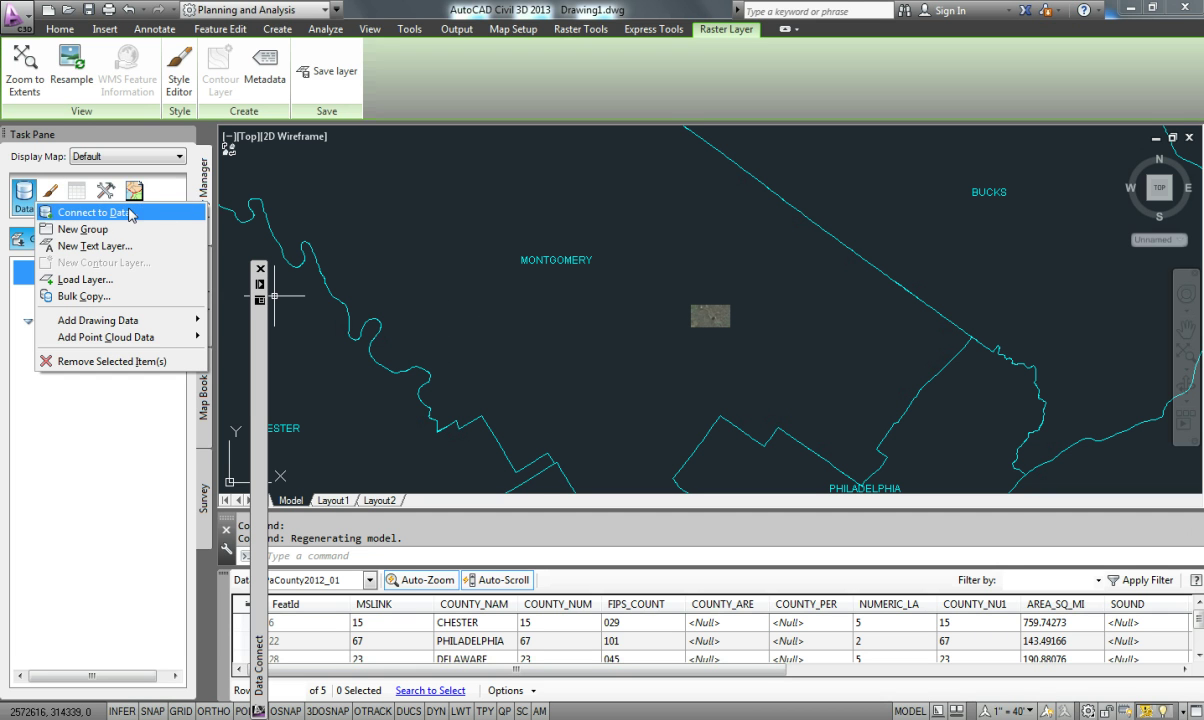
Start a new raster connection and browse into the Documents folder for its source
{"action": "left_click", "coordinate": [92, 212]}
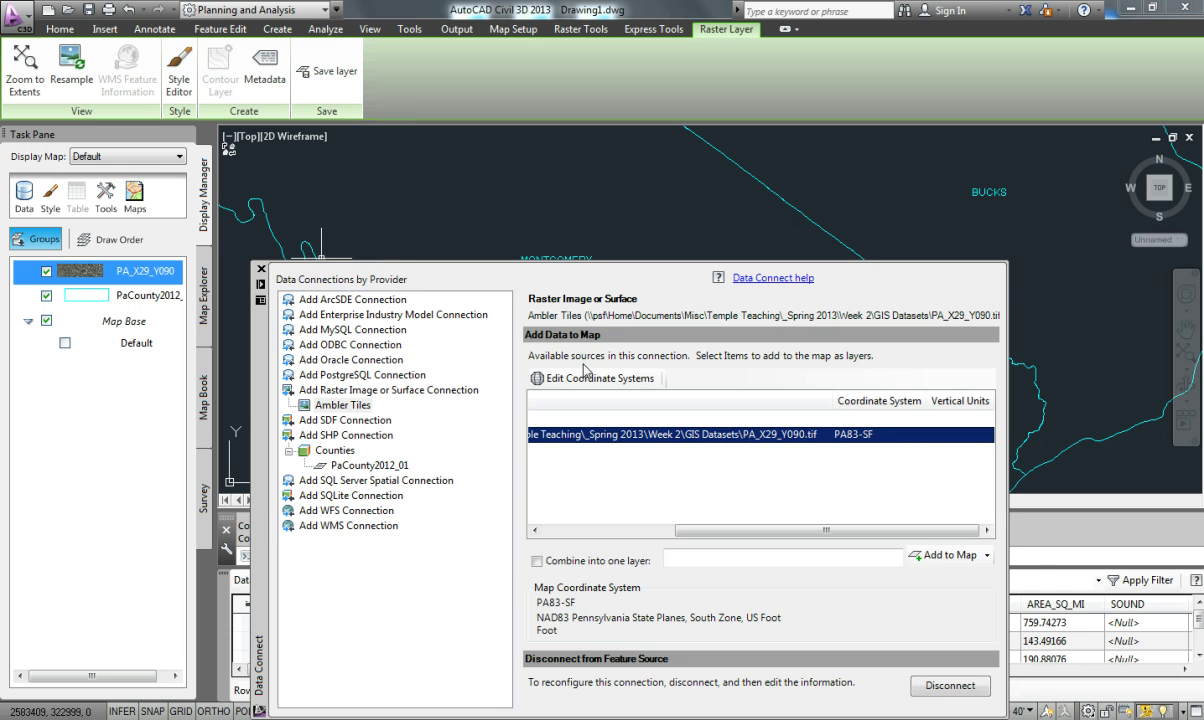
{"action": "left_click", "coordinate": [350, 390]}
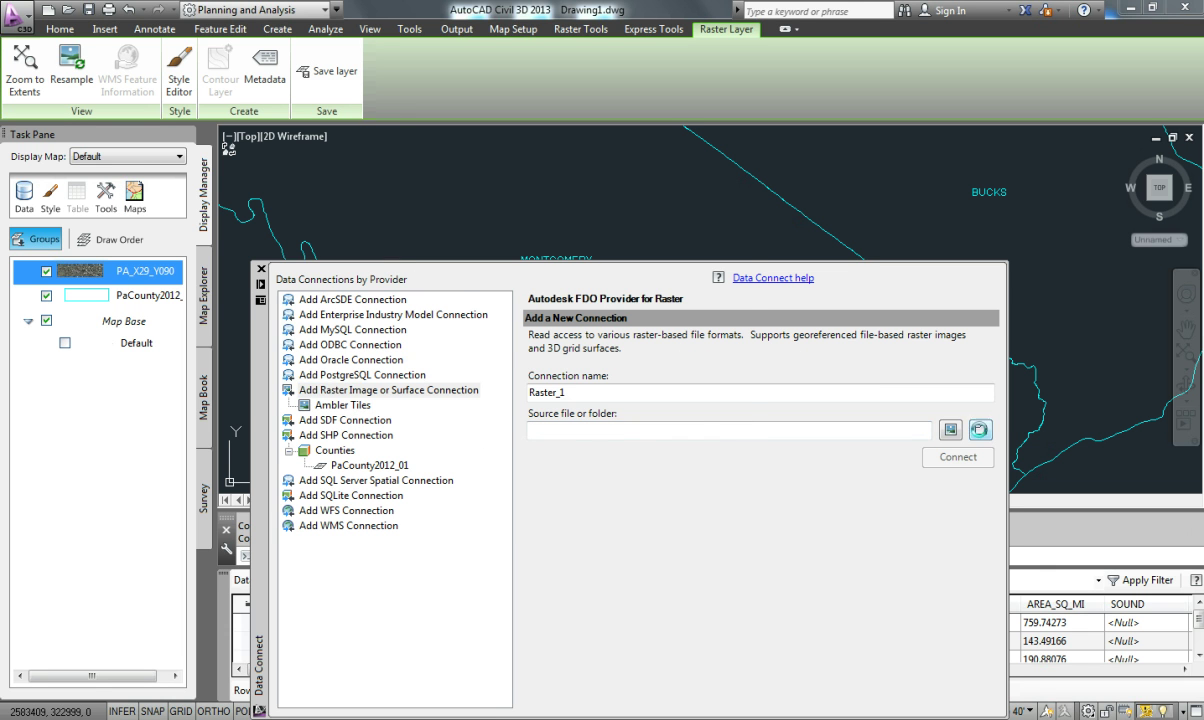
{"action": "left_click", "coordinate": [980, 431]}
{"action": "left_click_drag", "start_coordinate": [712, 331], "coordinate": [722, 386]}
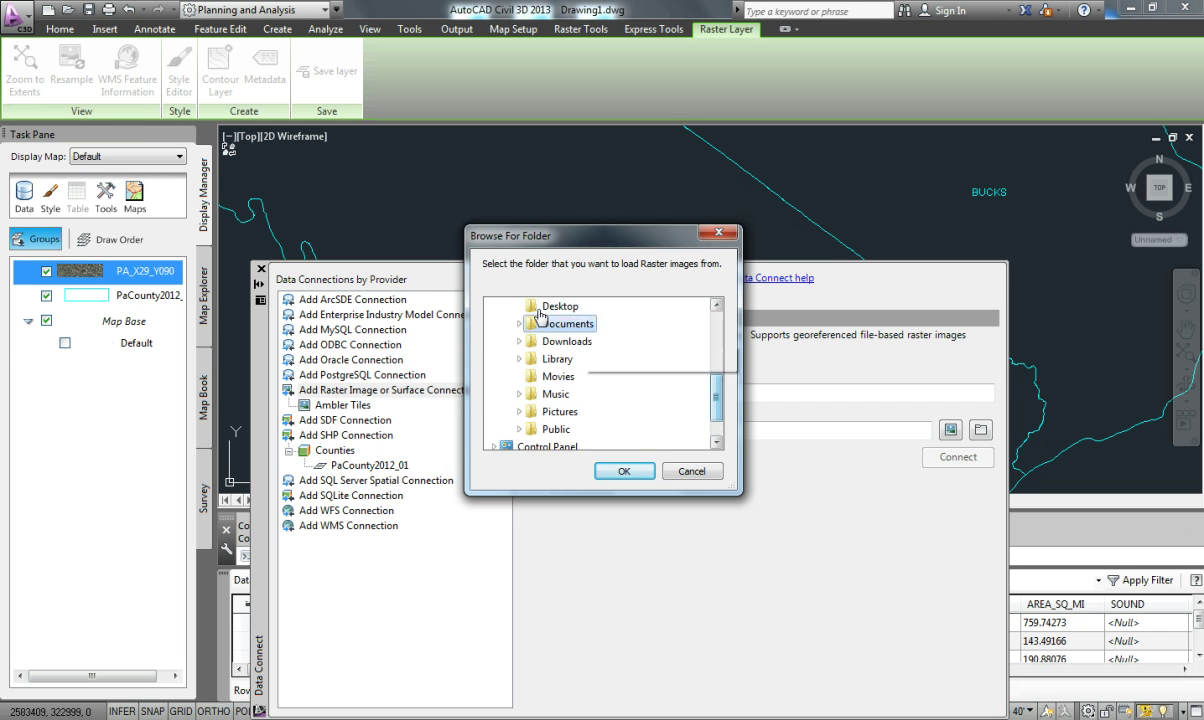
{"action": "double_click", "coordinate": [565, 323]}
{"action": "scroll", "coordinate": [551, 363], "scroll_direction": "down", "scroll_amount": 6}
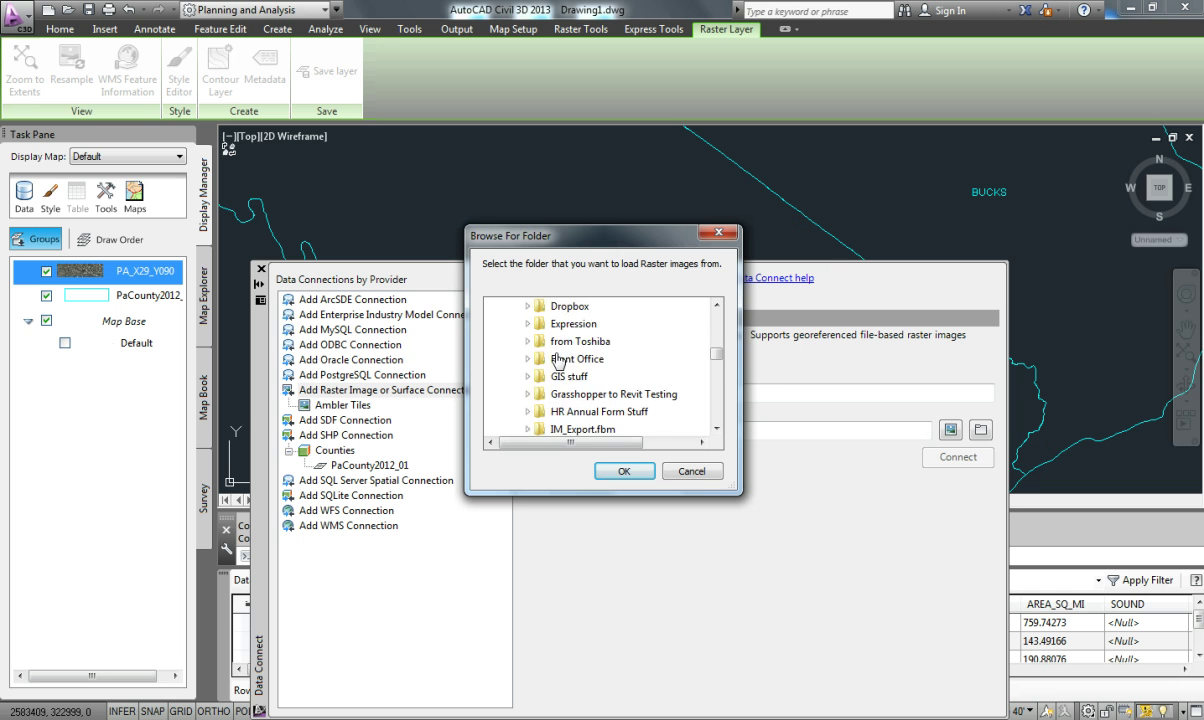
{"action": "scroll", "coordinate": [621, 358], "scroll_direction": "up", "scroll_amount": 2}
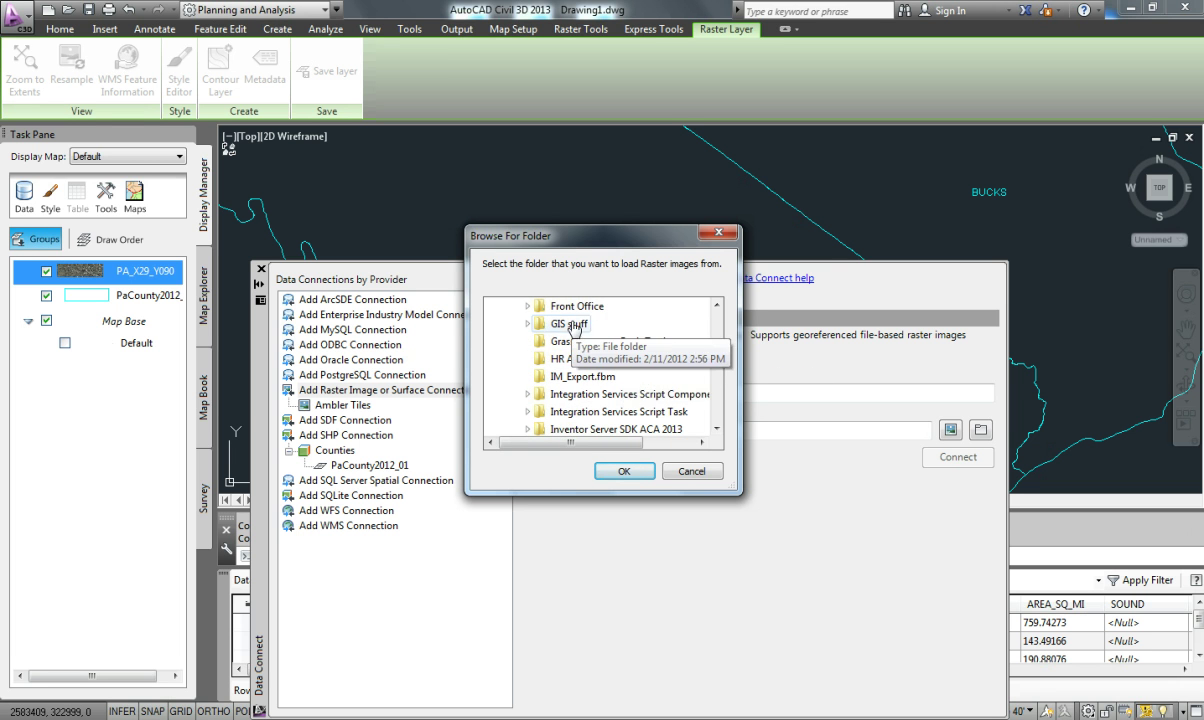
{"action": "scroll", "coordinate": [540, 330], "scroll_direction": "up", "scroll_amount": 1}
{"action": "scroll", "coordinate": [591, 351], "scroll_direction": "down", "scroll_amount": 1}
{"action": "scroll", "coordinate": [591, 351], "scroll_direction": "down", "scroll_amount": 5}
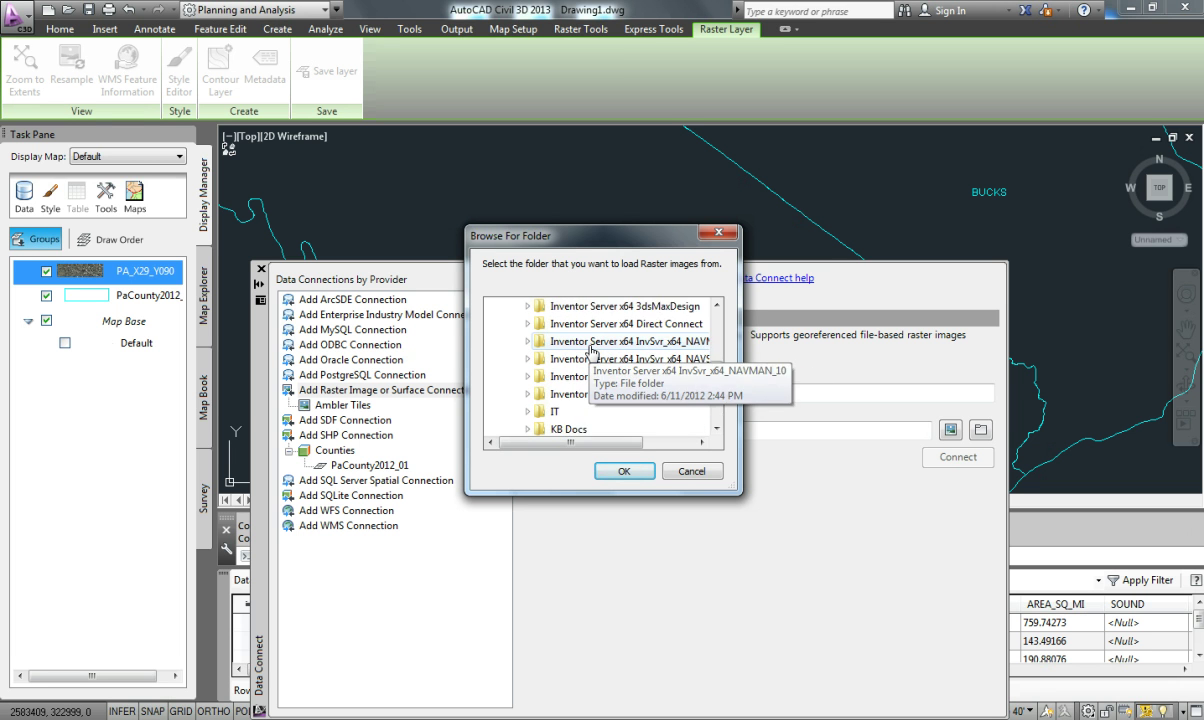
{"action": "scroll", "coordinate": [543, 395], "scroll_direction": "up", "scroll_amount": 3}
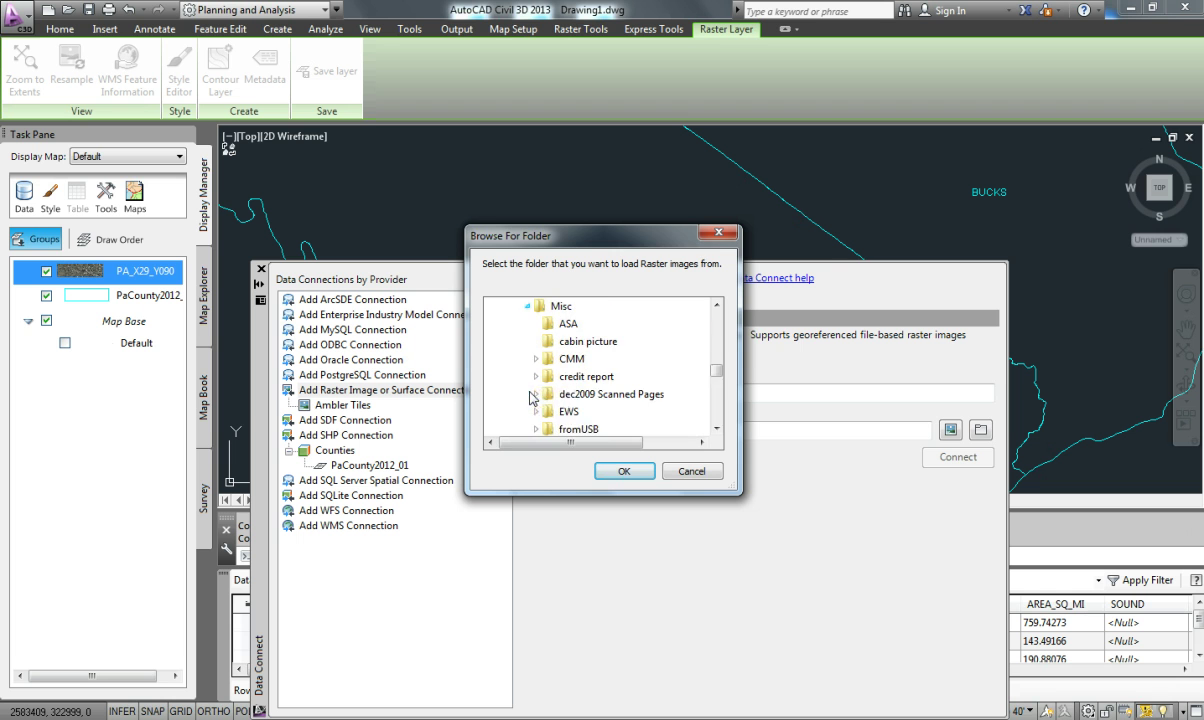
{"action": "scroll", "coordinate": [568, 385], "scroll_direction": "down", "scroll_amount": 1}
{"action": "scroll", "coordinate": [590, 380], "scroll_direction": "up", "scroll_amount": 2}
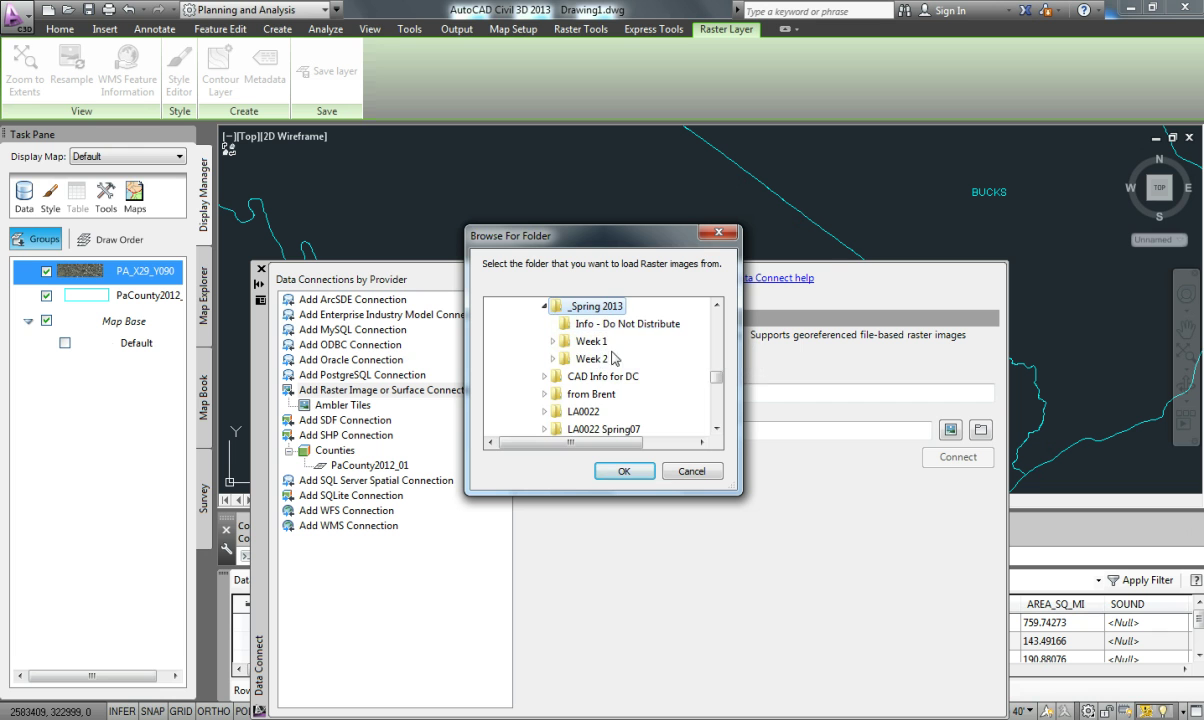
Set the Week 2 GIS Datasets folder as the Raster_1 source and connect
{"action": "double_click", "coordinate": [615, 358]}
{"action": "scroll", "coordinate": [615, 365], "scroll_direction": "up", "scroll_amount": 1}
{"action": "scroll", "coordinate": [625, 395], "scroll_direction": "down", "scroll_amount": 1}
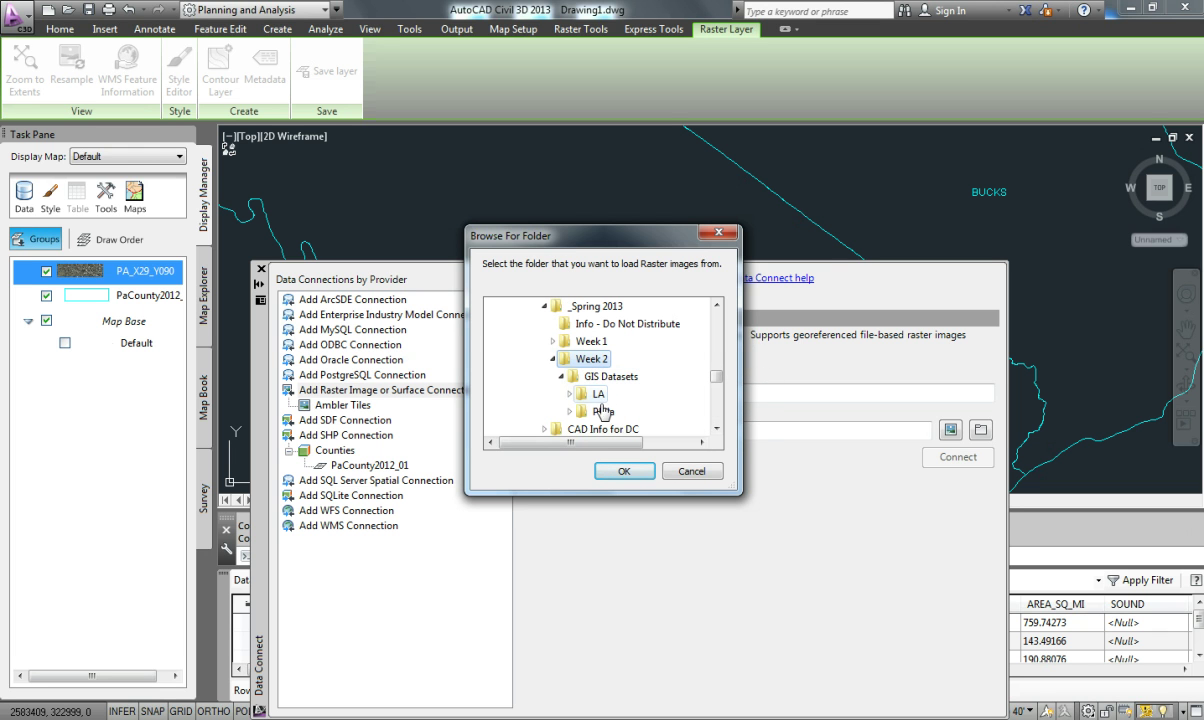
{"action": "double_click", "coordinate": [603, 411]}
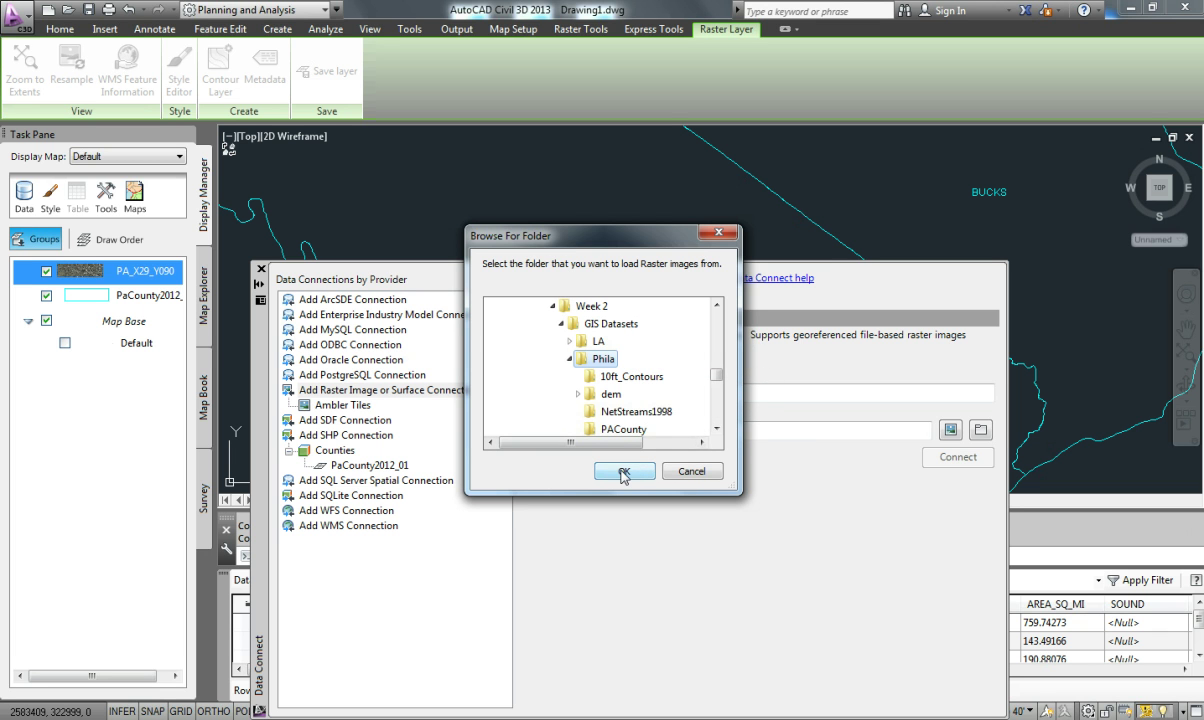
{"action": "left_click", "coordinate": [611, 324]}
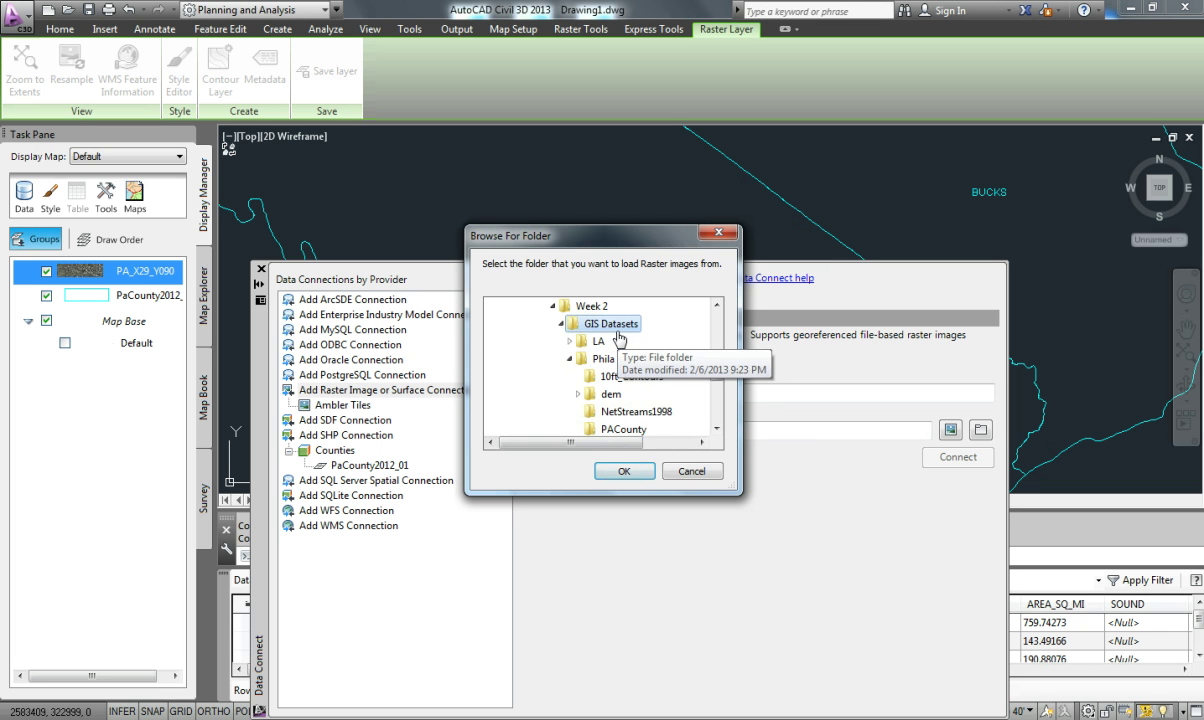
{"action": "left_click", "coordinate": [622, 471]}
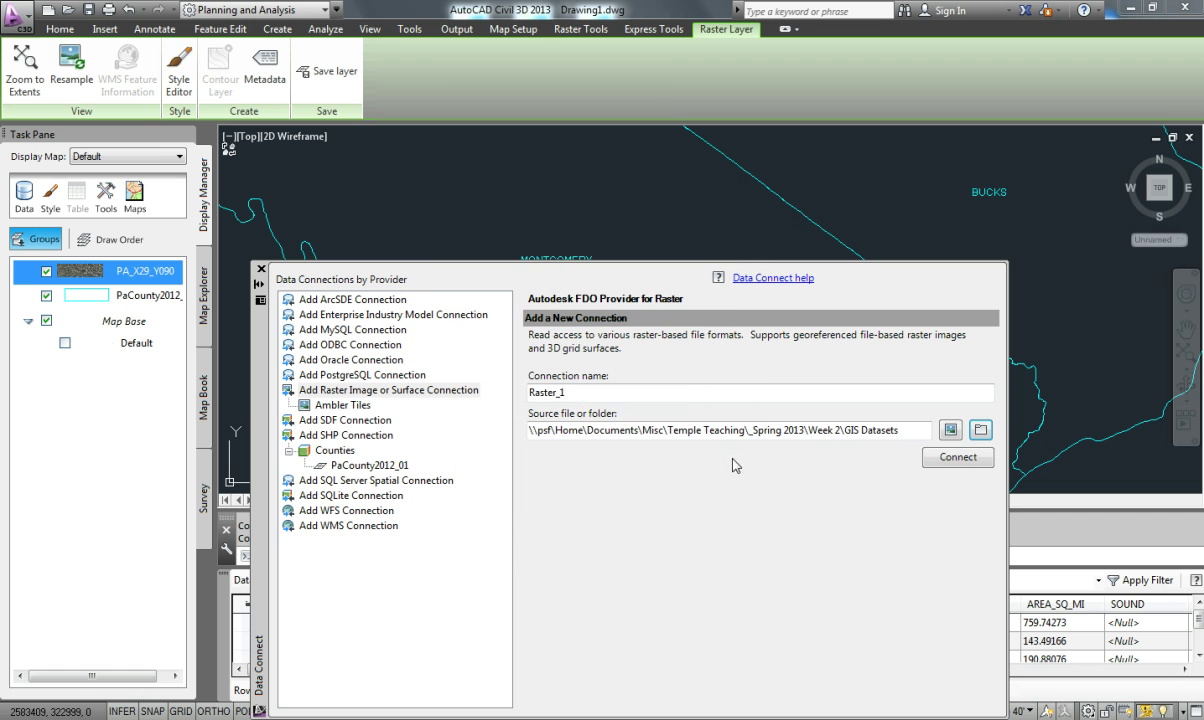
{"action": "left_click", "coordinate": [943, 461]}
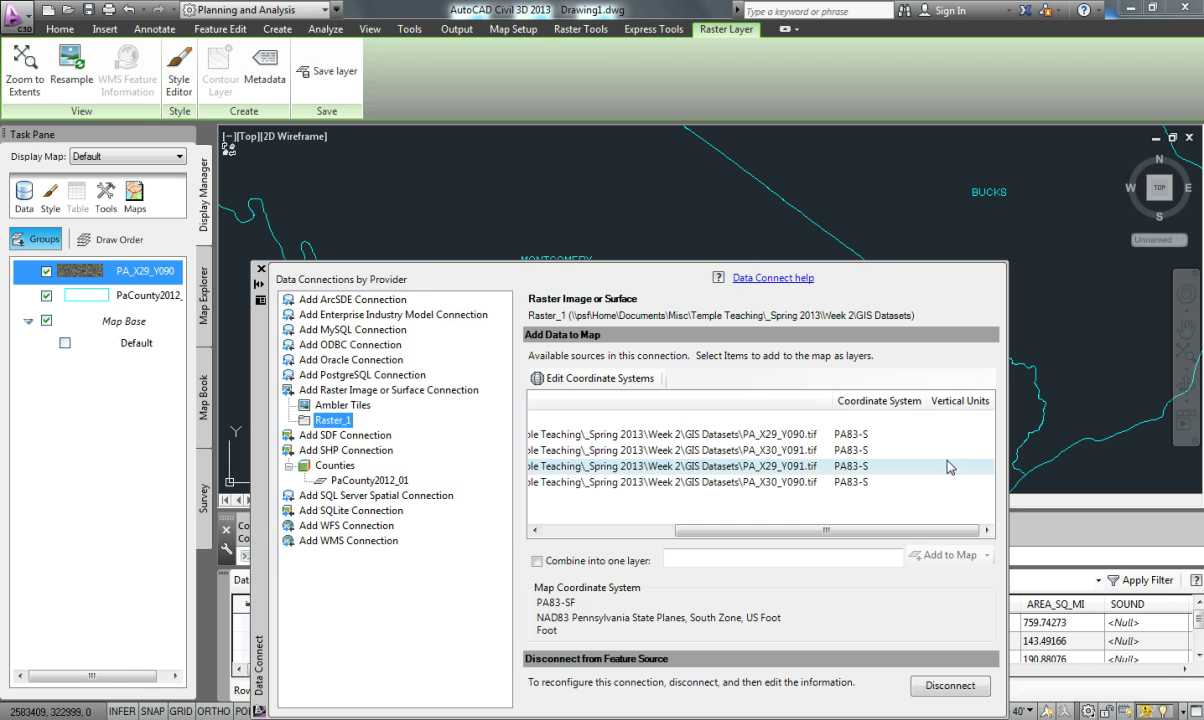
Tick PA_X30_Y091.tif and PA_X29_Y091.tif in Raster_1, then edit its coordinate systems
{"action": "left_click", "coordinate": [657, 531]}
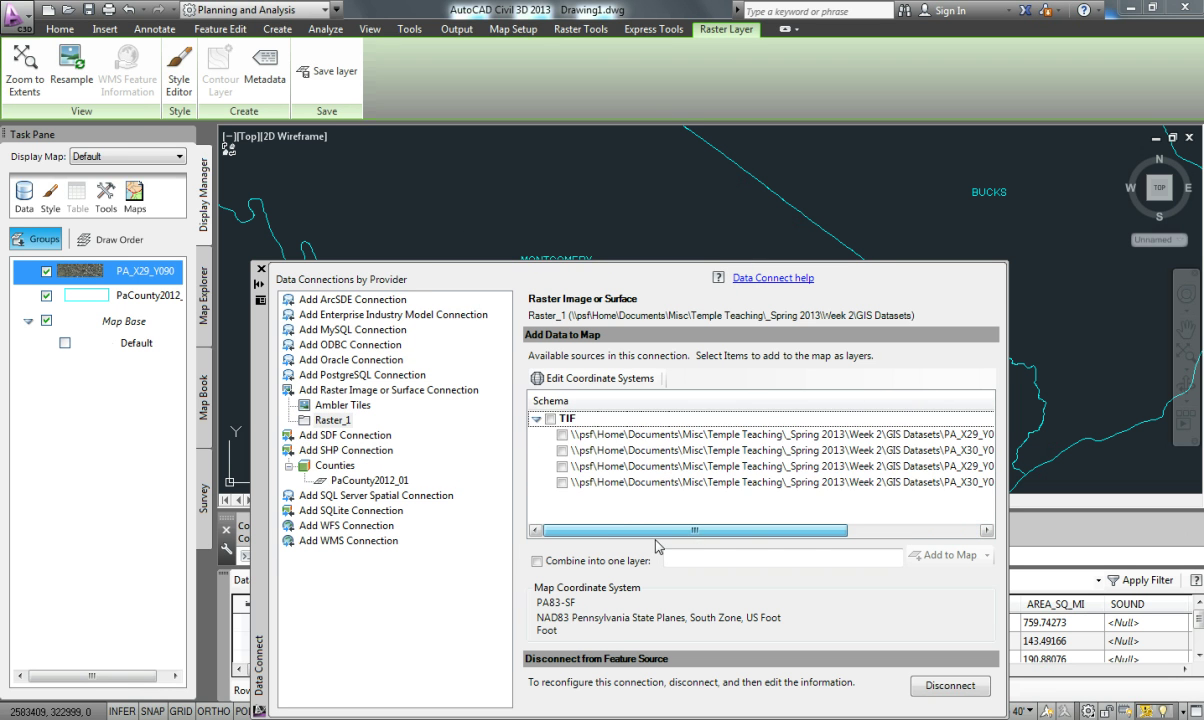
{"action": "left_click_drag", "start_coordinate": [767, 531], "coordinate": [724, 531]}
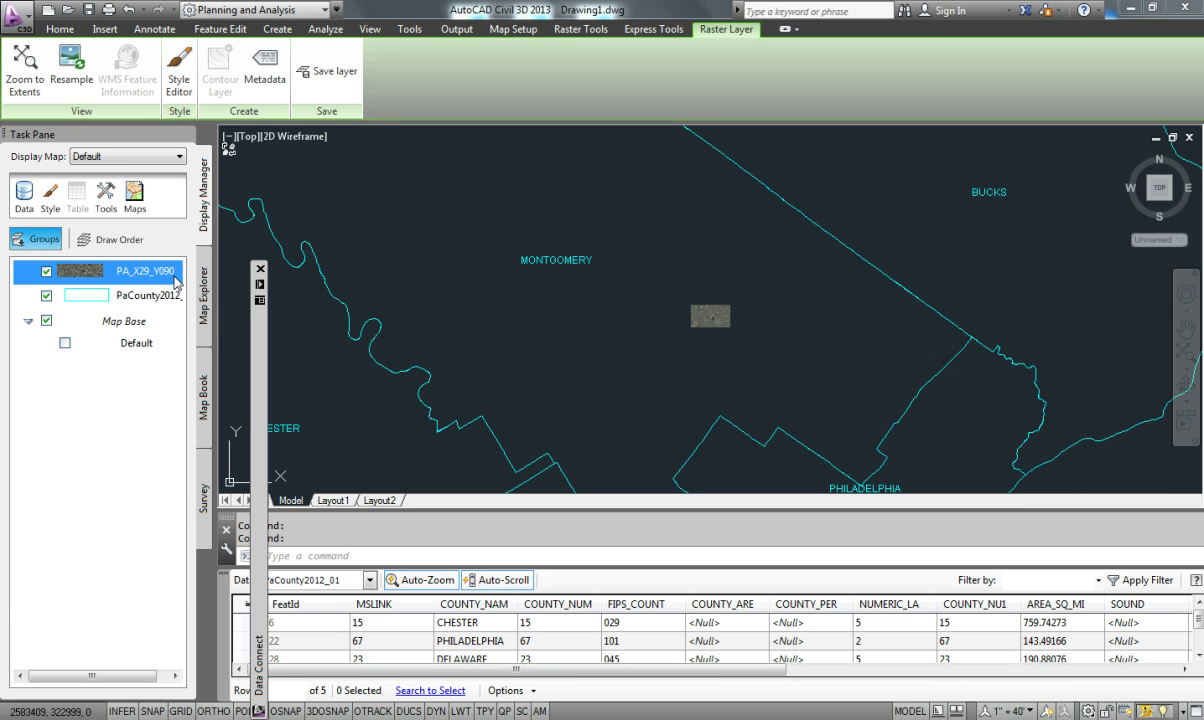
{"action": "mouse_move", "coordinate": [258, 350]}
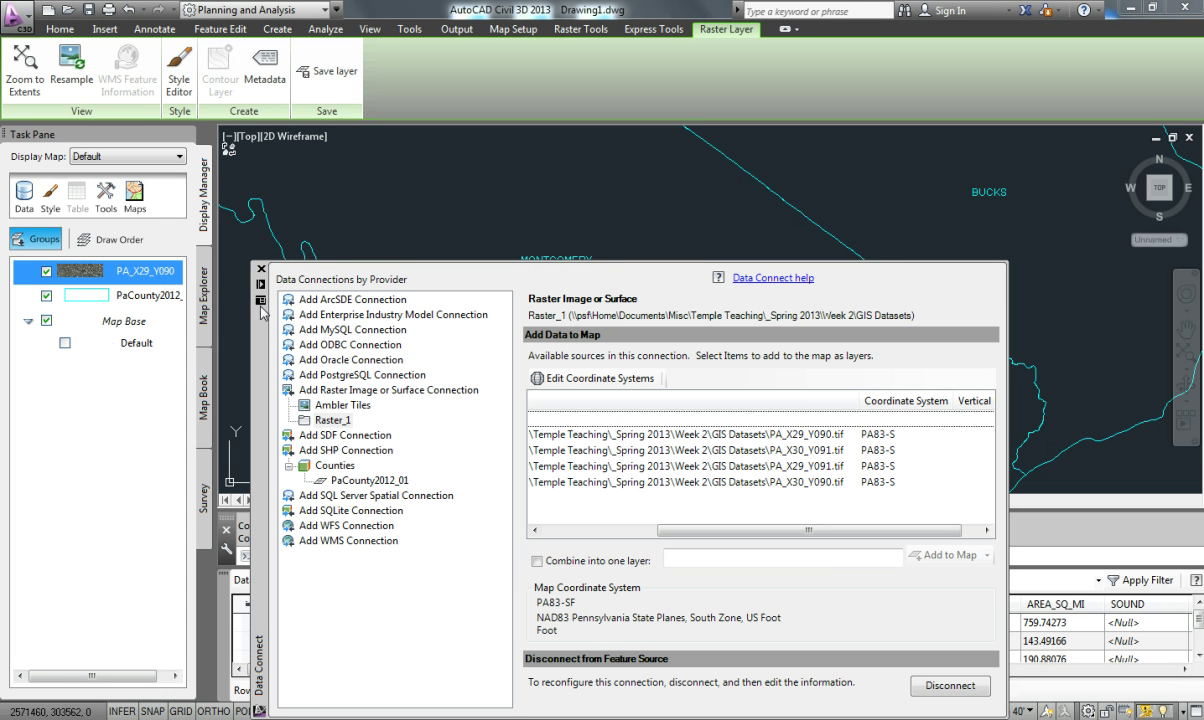
{"action": "left_click", "coordinate": [810, 436]}
{"action": "left_click_drag", "start_coordinate": [801, 532], "coordinate": [687, 531]}
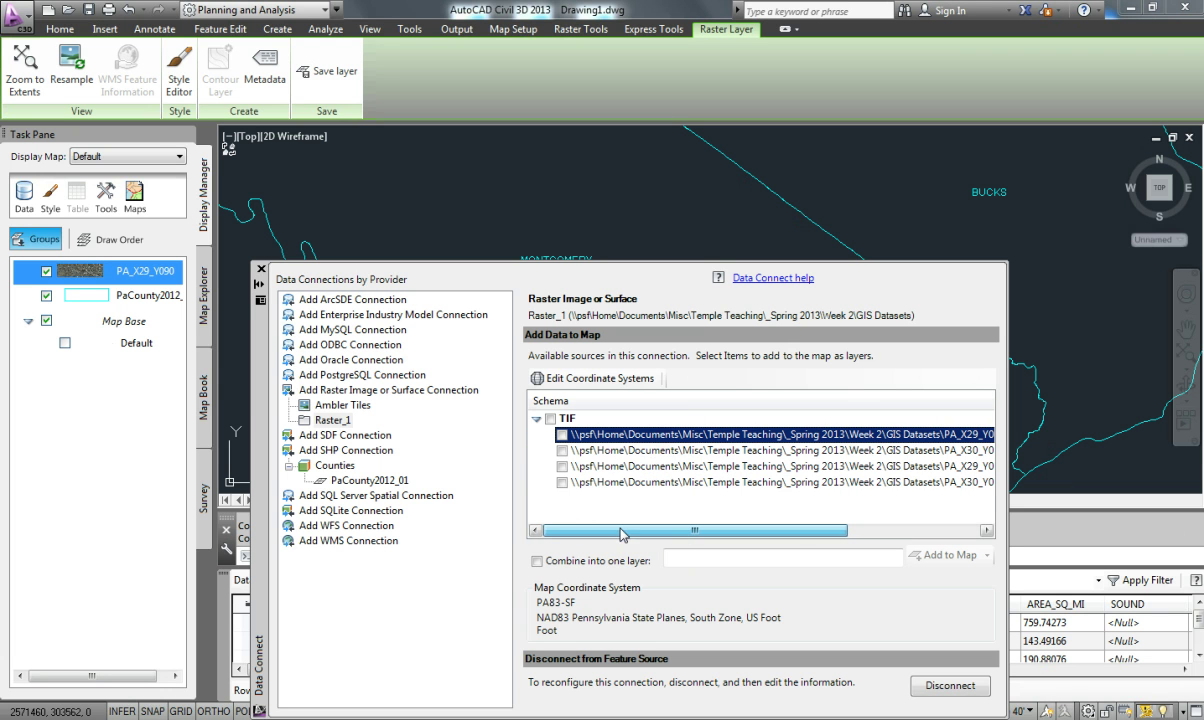
{"action": "left_click", "coordinate": [562, 450]}
{"action": "left_click", "coordinate": [562, 466]}
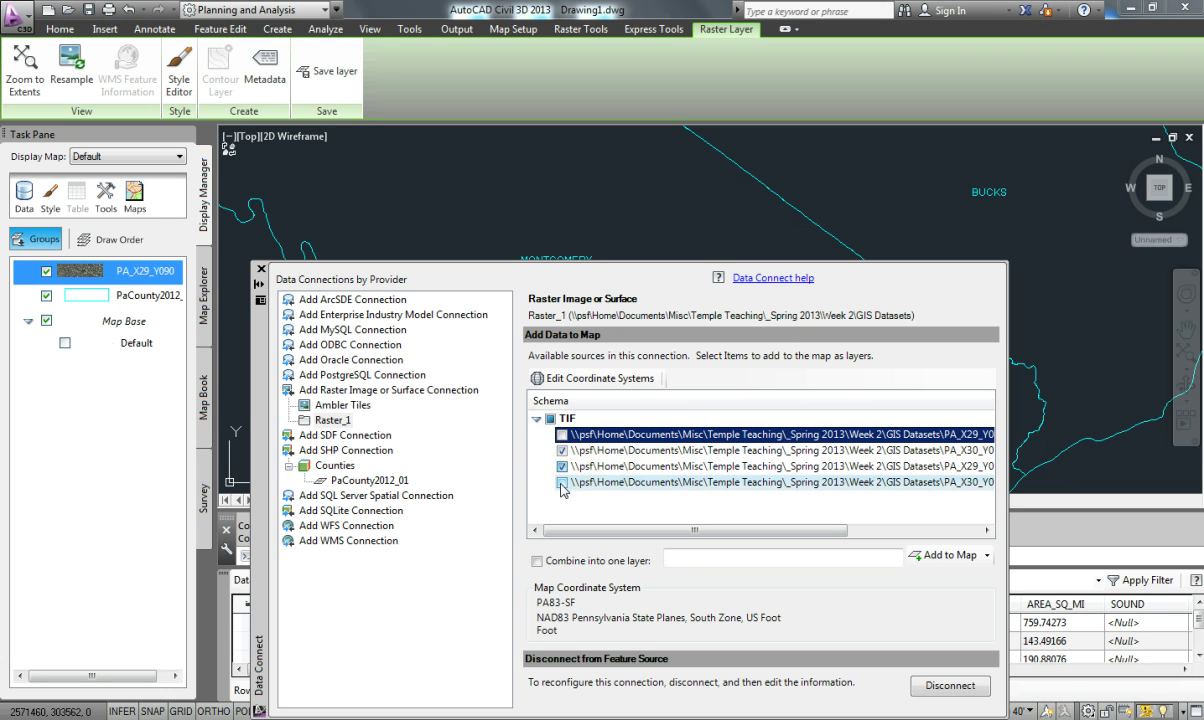
{"action": "left_click", "coordinate": [597, 378]}
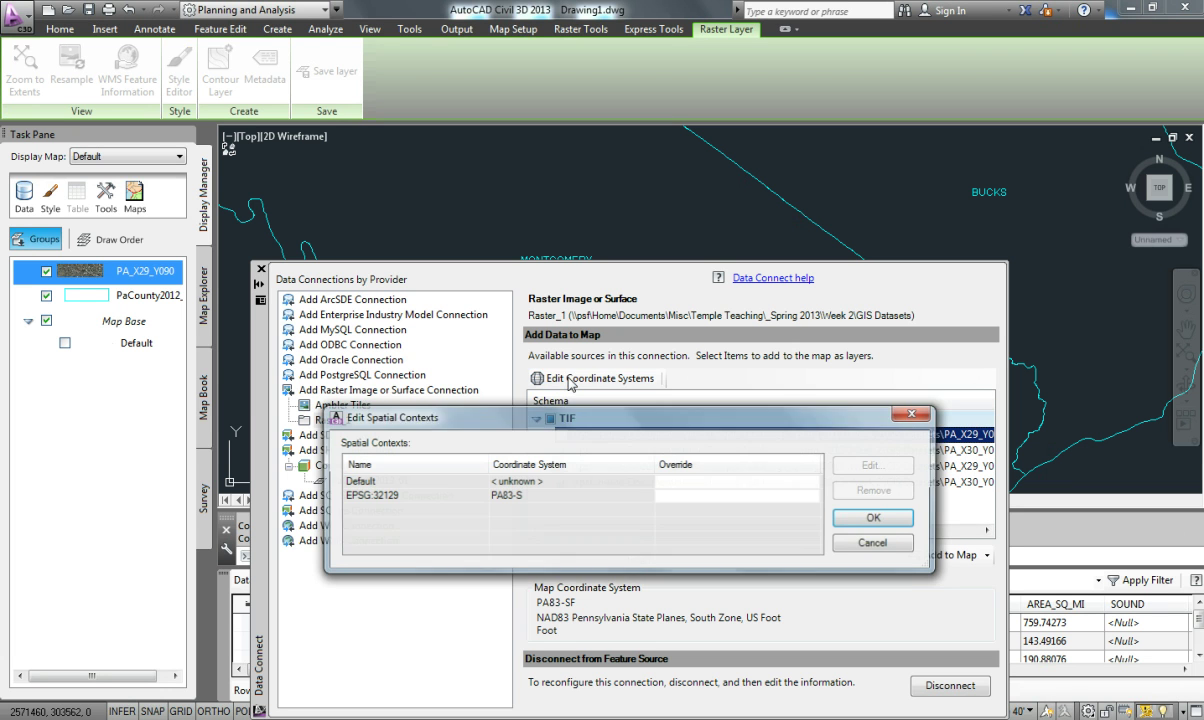
Override Raster_1's EPSG:32129 spatial context with PA83-SF, found by searching 'pa83-sf'
{"action": "left_click", "coordinate": [735, 497]}
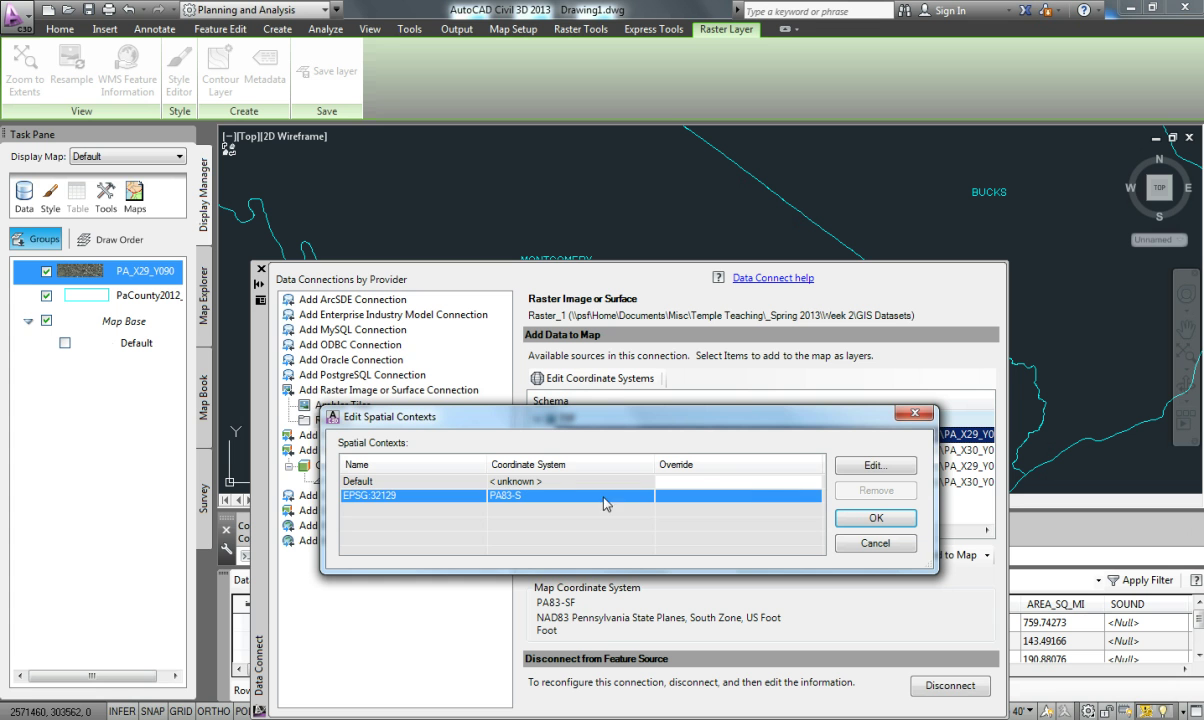
{"action": "left_click", "coordinate": [851, 469]}
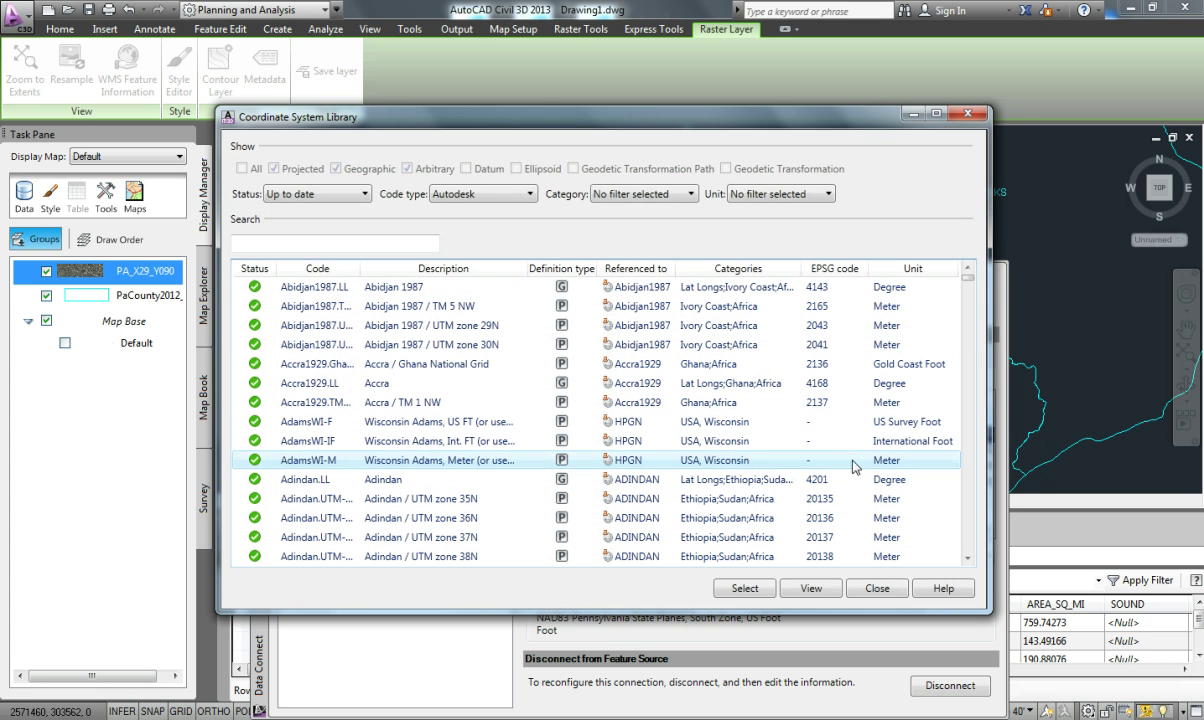
{"action": "type", "text": "p"}
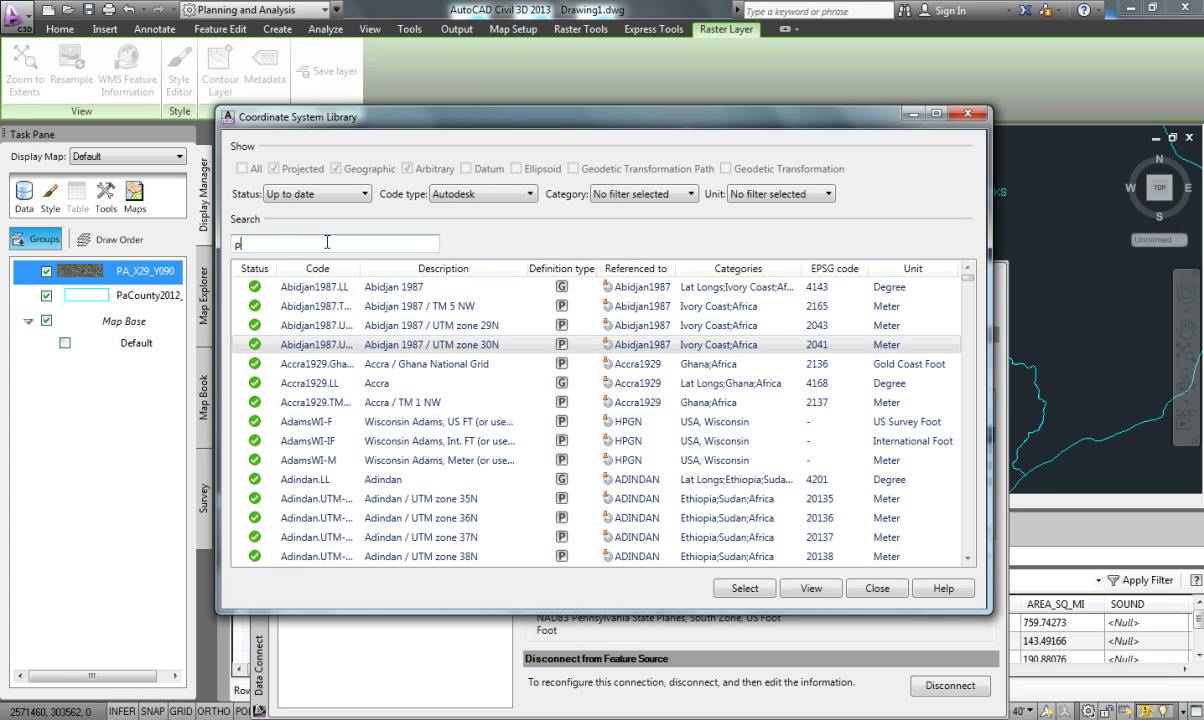
{"action": "type", "text": "a82"}
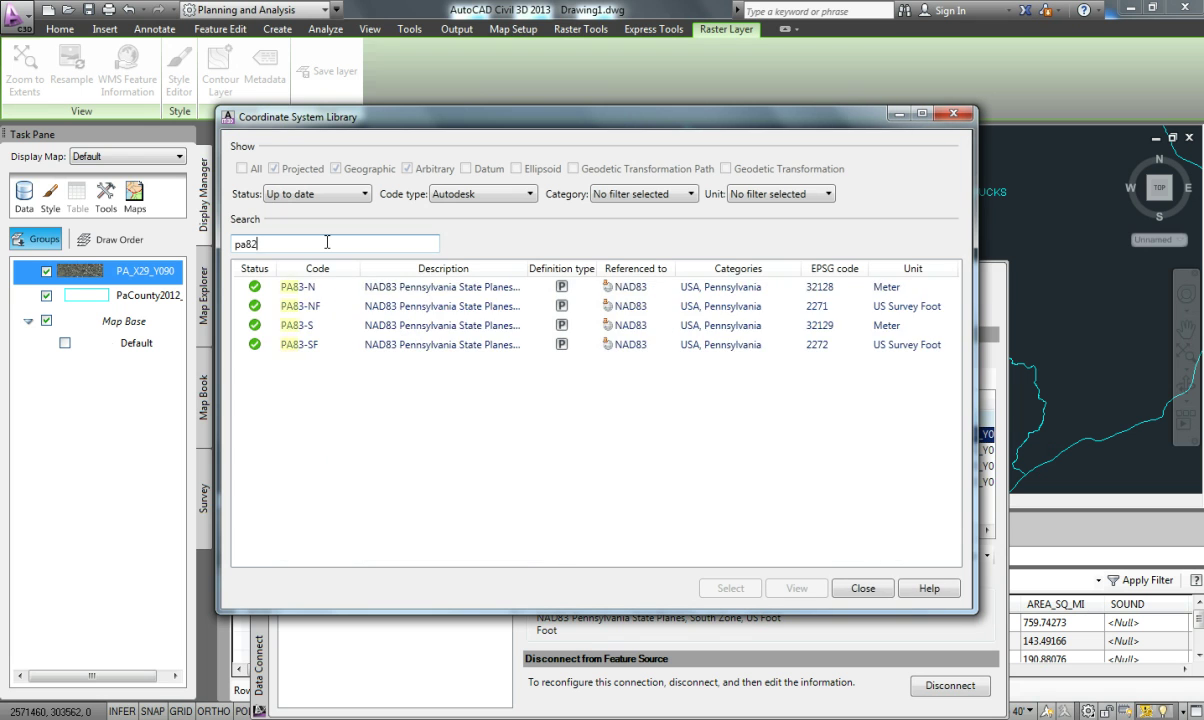
{"action": "key", "text": "BackSpace"}
{"action": "type", "text": "3s-"}
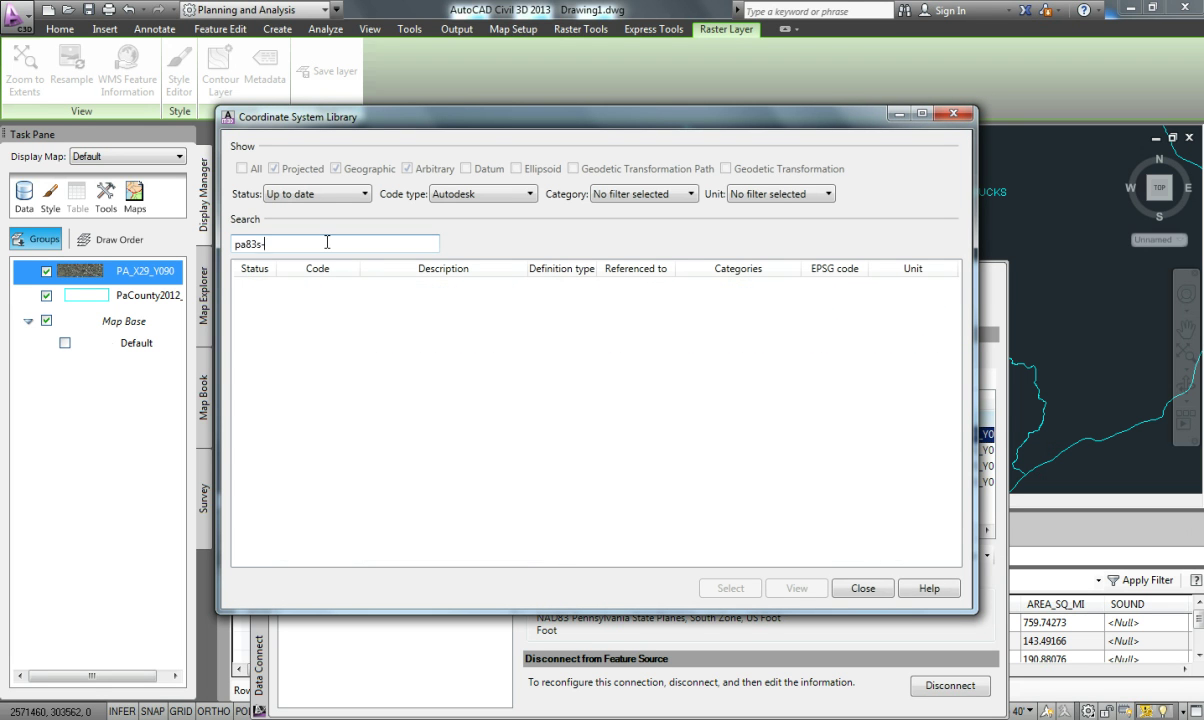
{"action": "key", "text": "BackSpace"}
{"action": "type", "text": "-sf"}
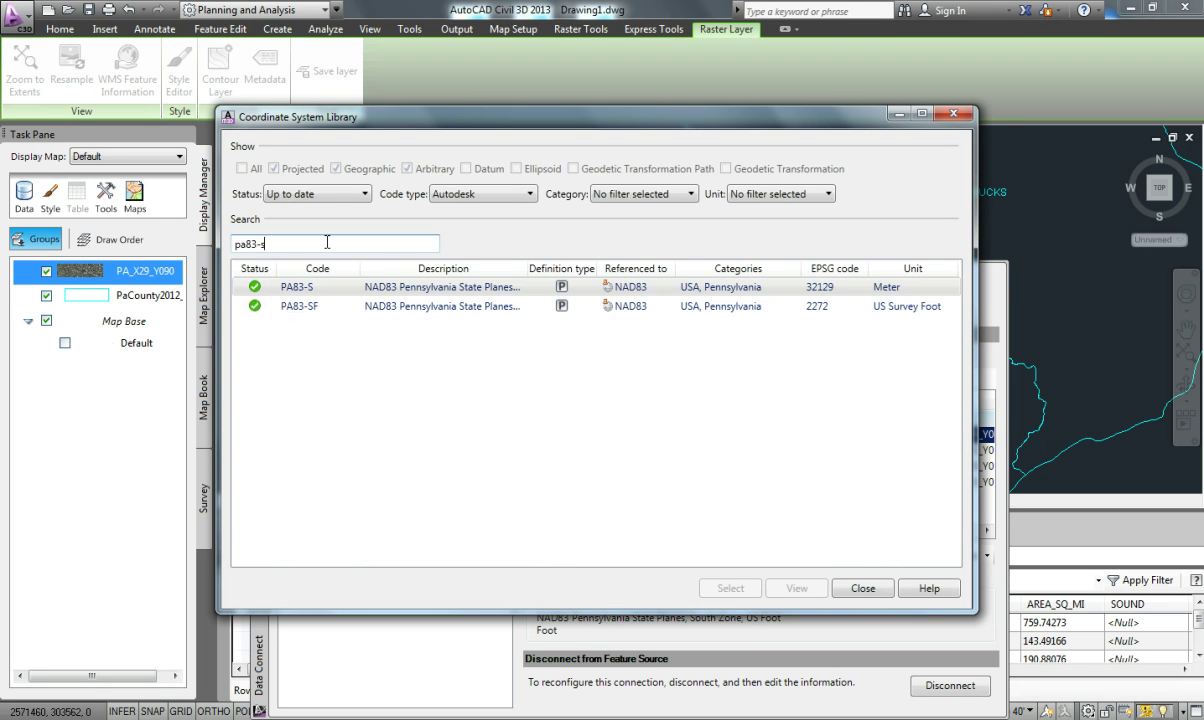
{"action": "left_click", "coordinate": [341, 286]}
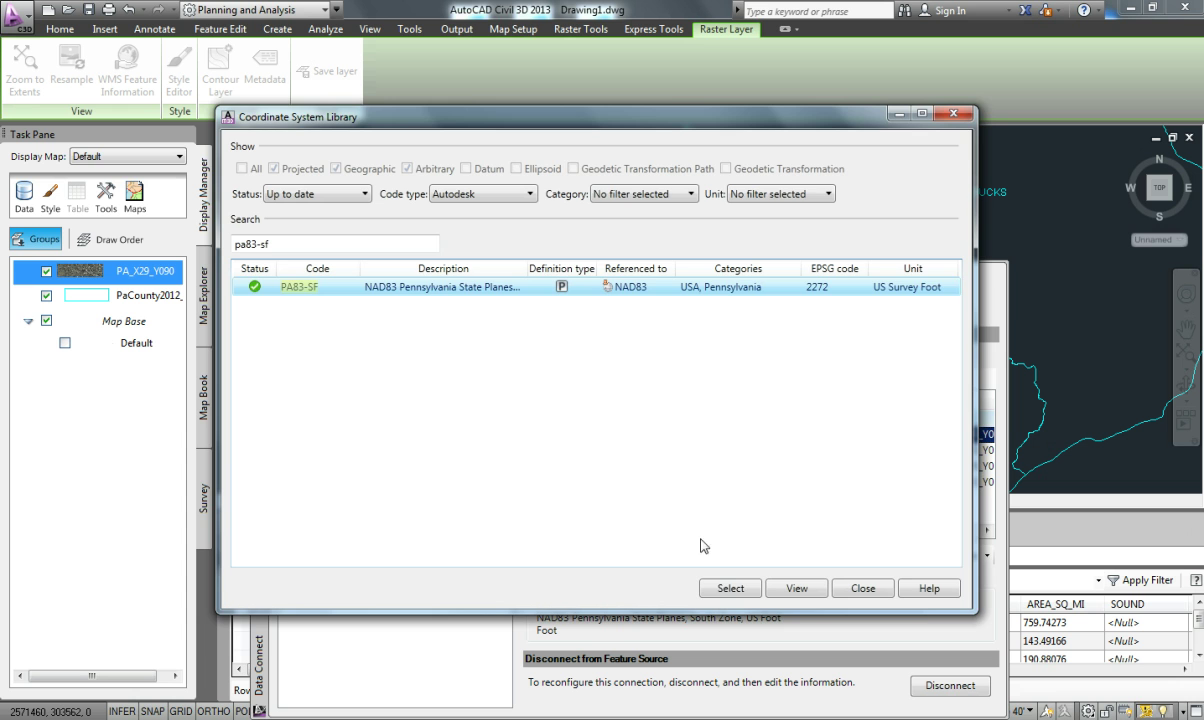
{"action": "left_click", "coordinate": [753, 587]}
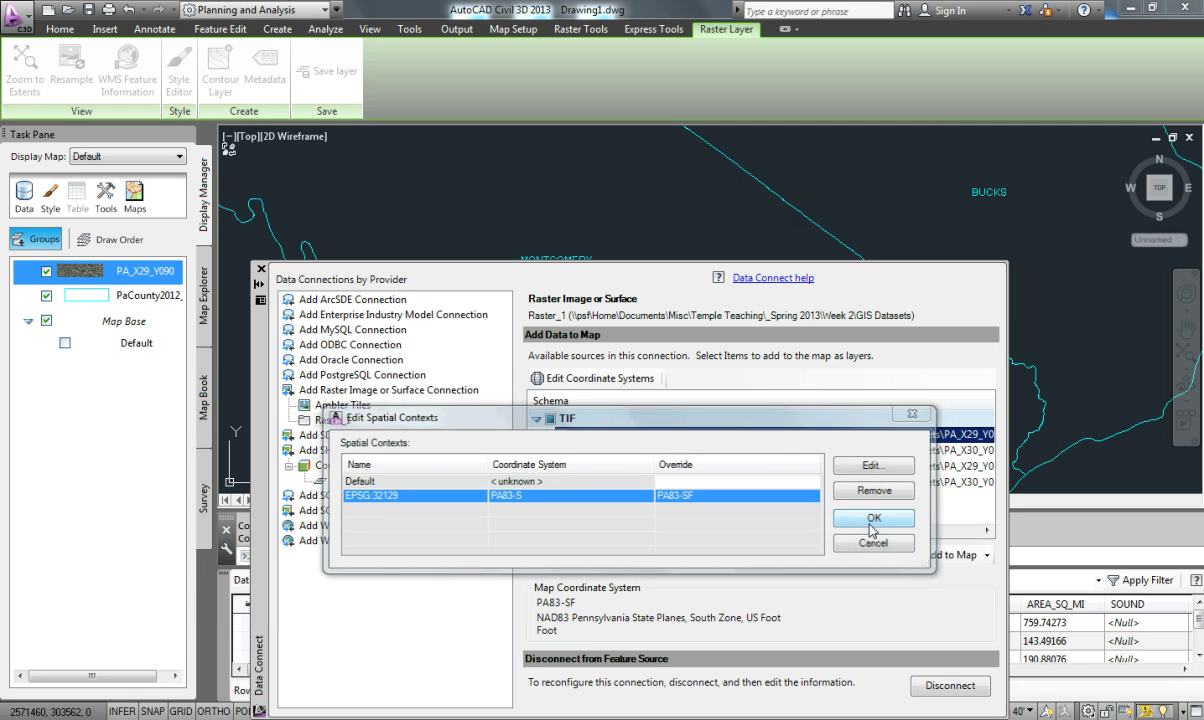
{"action": "left_click", "coordinate": [872, 519]}
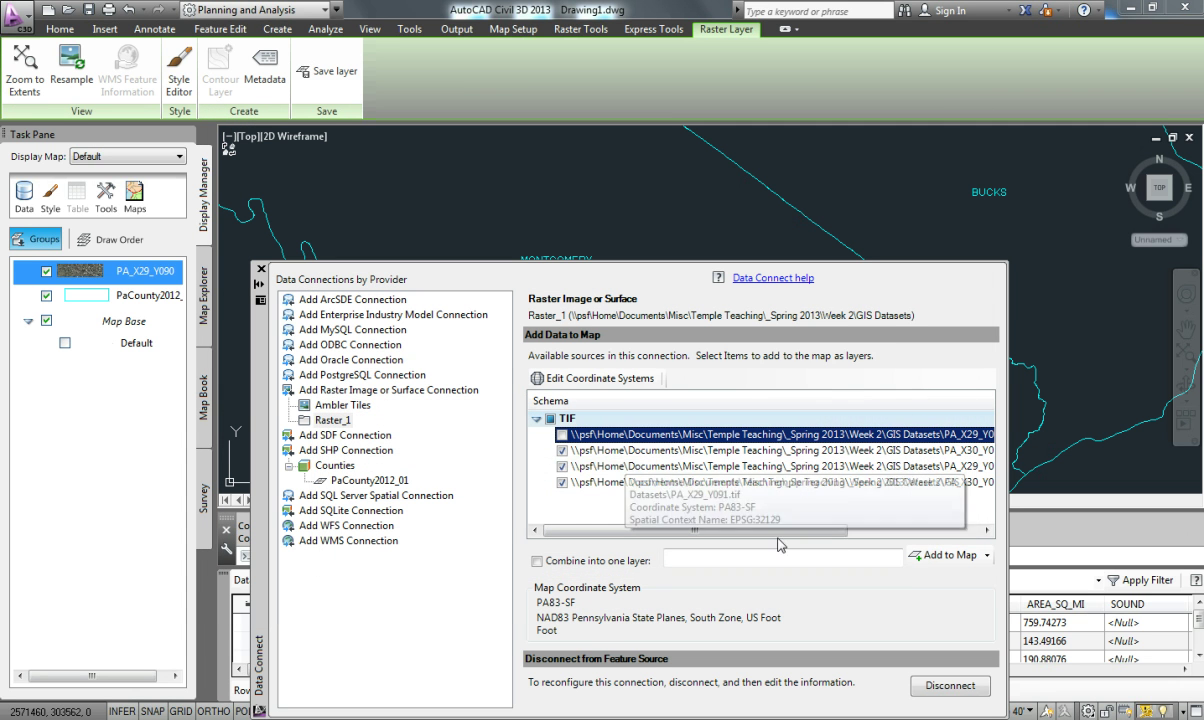
Add the checked aerial tiles to the map and zoom a window onto the imagery
{"action": "left_click", "coordinate": [940, 555]}
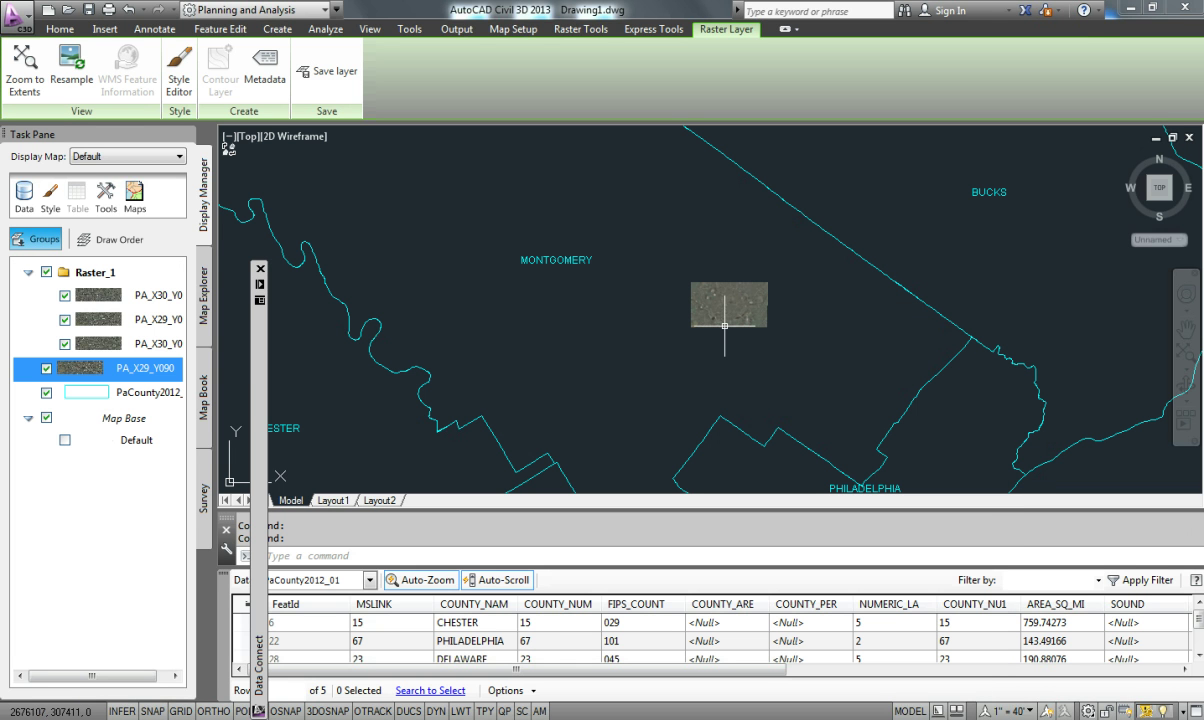
{"action": "key", "text": "Return"}
{"action": "type", "text": "w"}
{"action": "key", "text": "Return"}
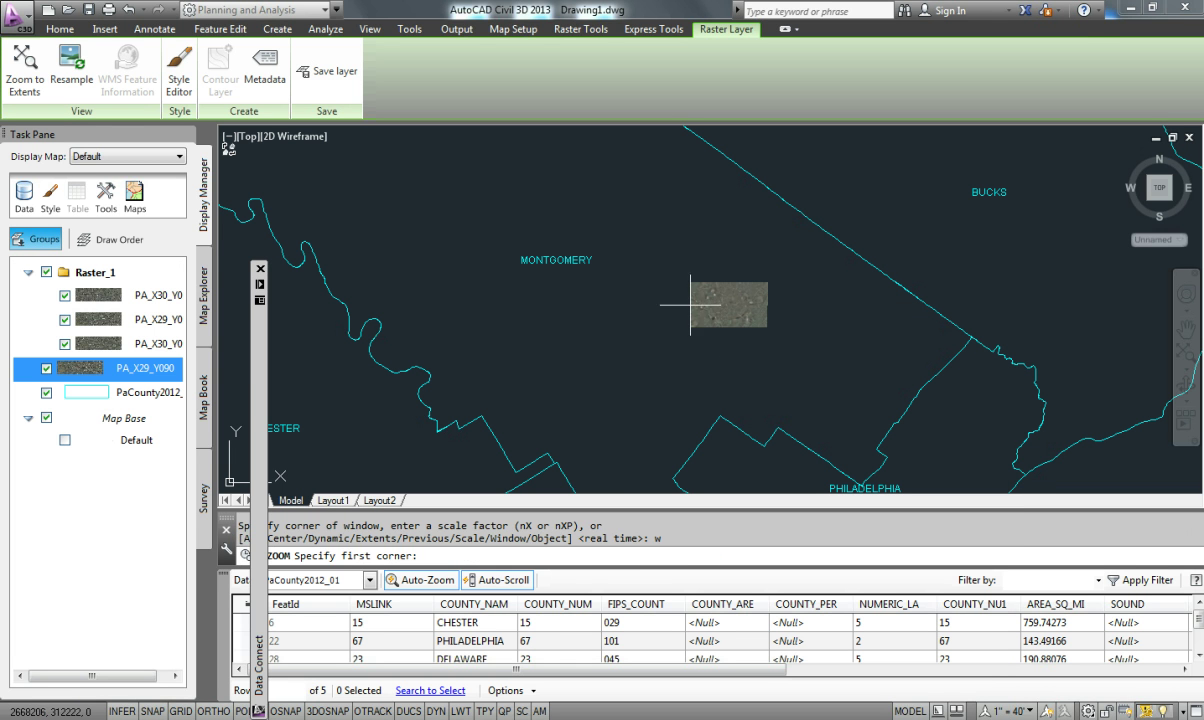
{"action": "left_click", "coordinate": [678, 278]}
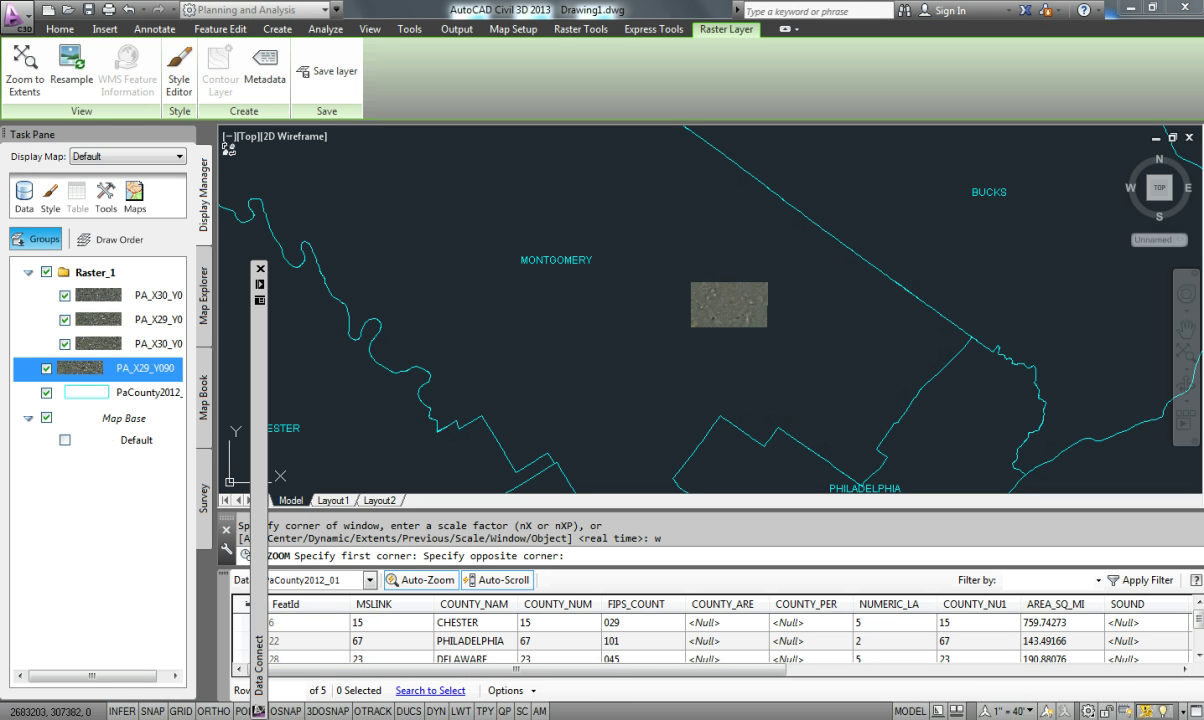
{"action": "left_click", "coordinate": [797, 355]}
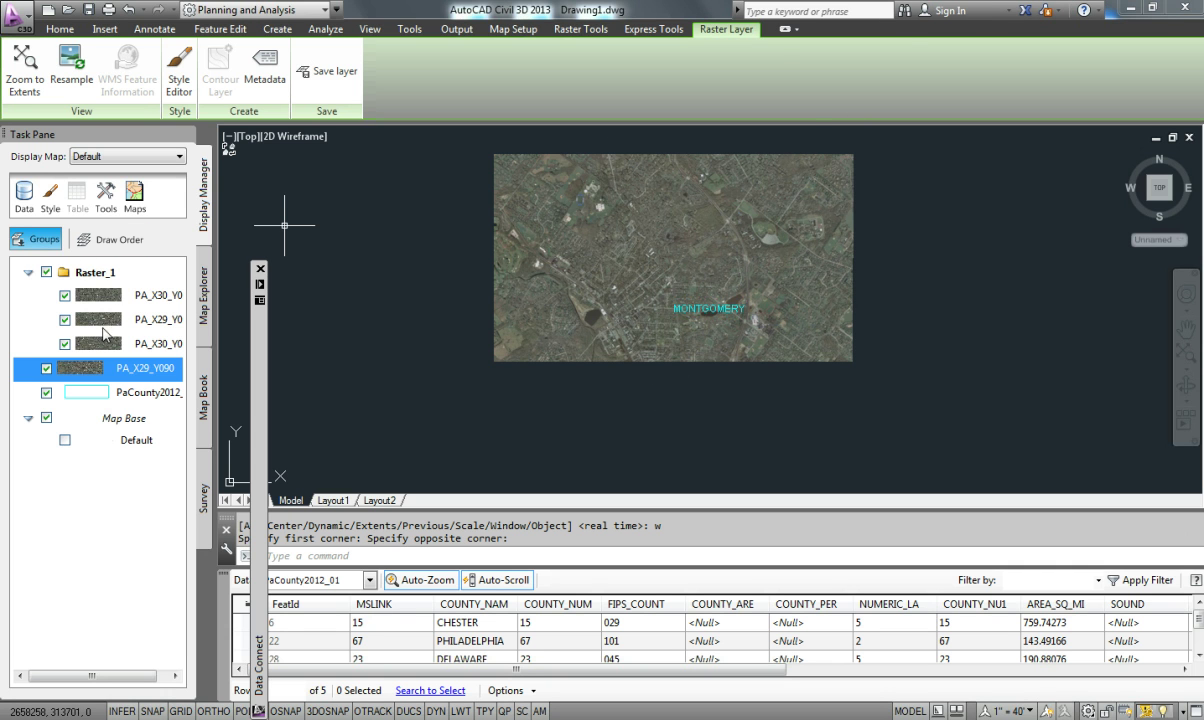
{"action": "double_click", "coordinate": [95, 273]}
Rename Raster_1 to Aerials and move PA_X29_Y090 into the group
{"action": "left_click", "coordinate": [88, 276]}
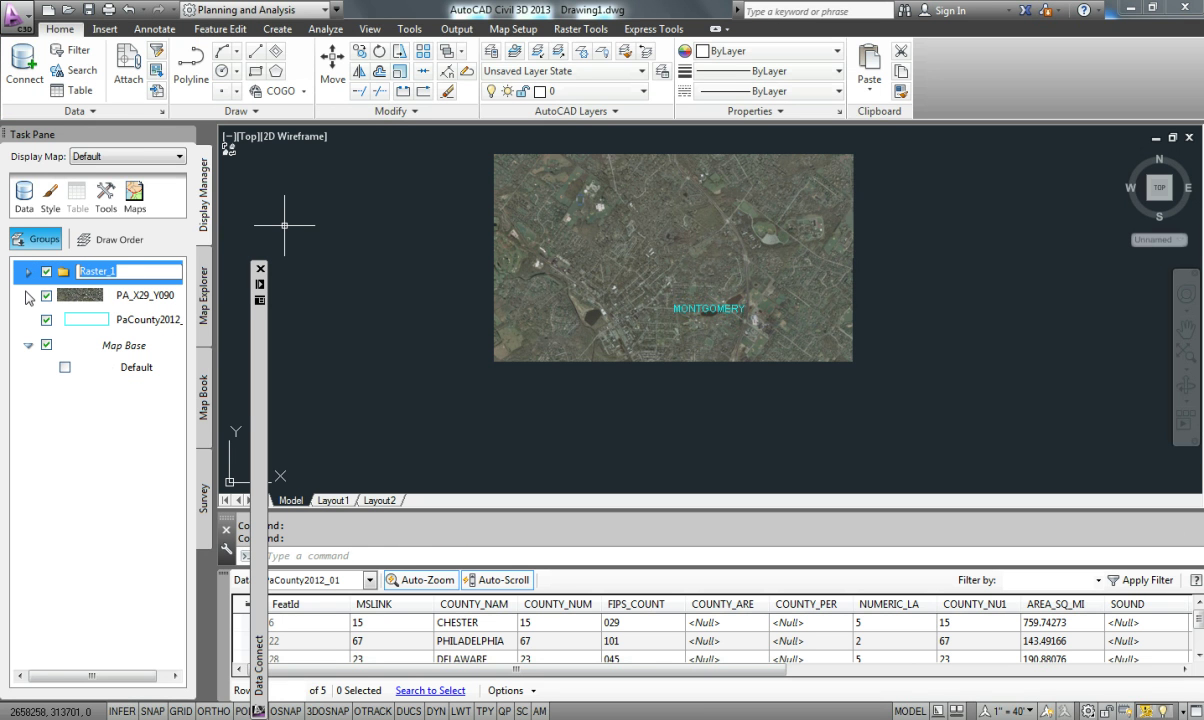
{"action": "type", "text": "Aerials"}
{"action": "key", "text": "Return"}
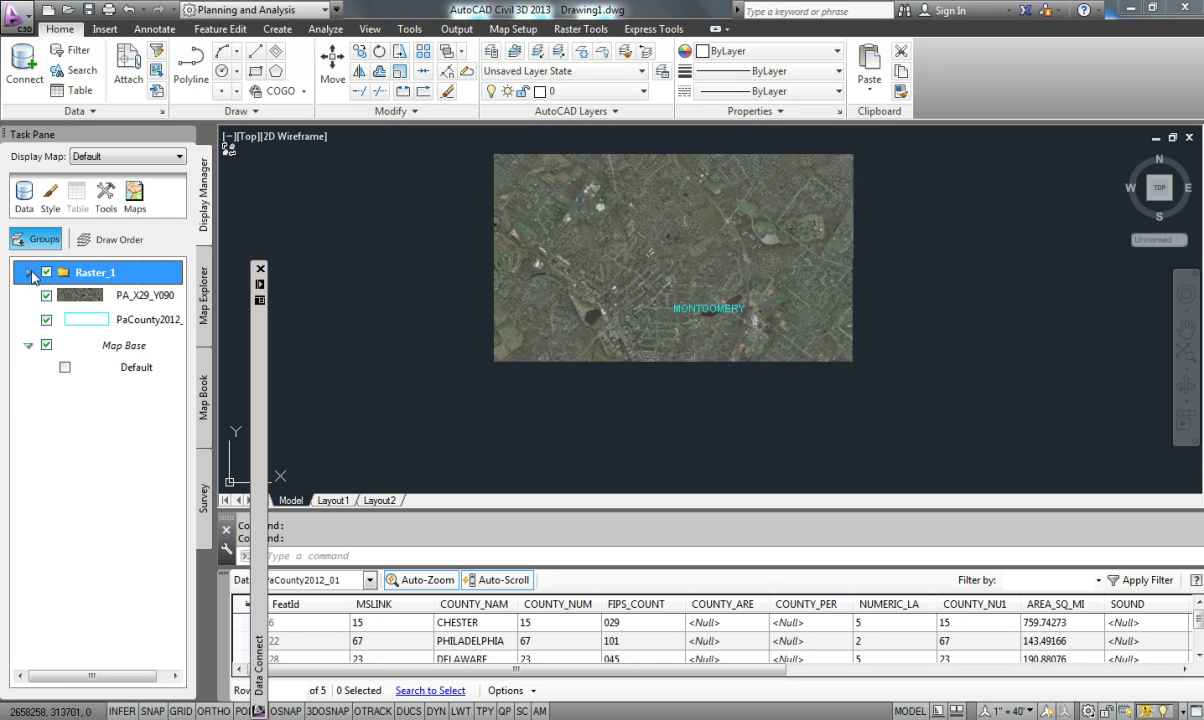
{"action": "left_click", "coordinate": [28, 273]}
{"action": "left_click", "coordinate": [140, 369]}
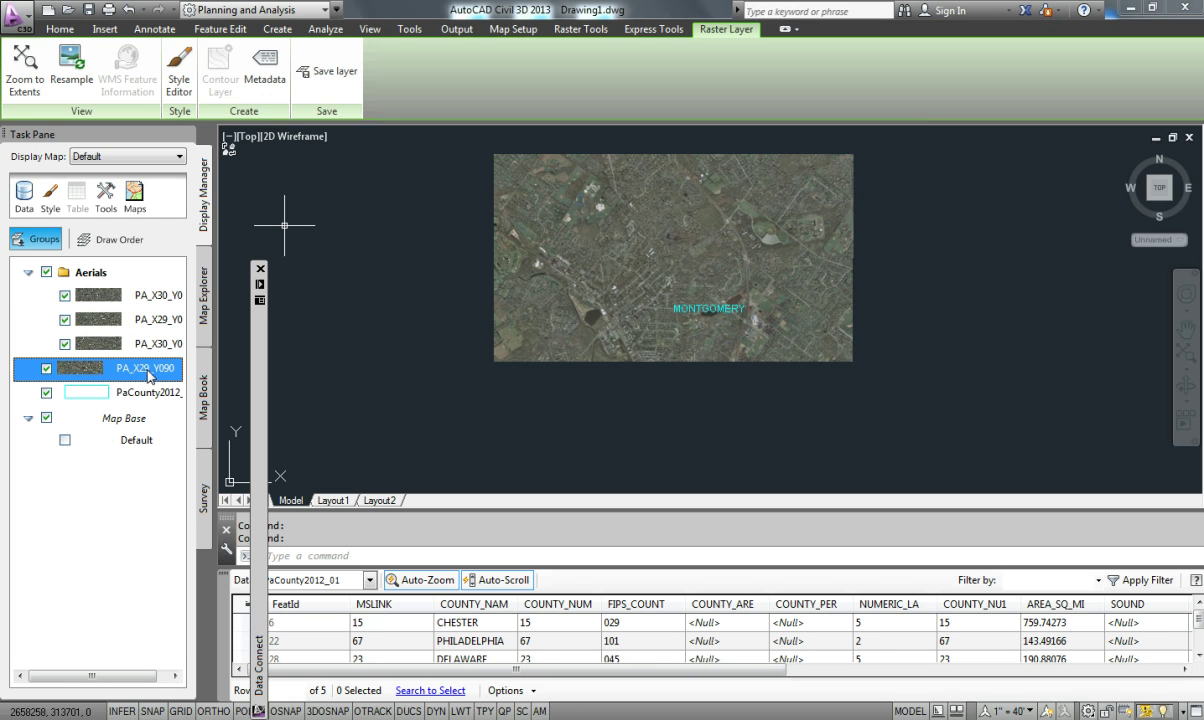
{"action": "left_click_drag", "start_coordinate": [145, 372], "coordinate": [92, 273]}
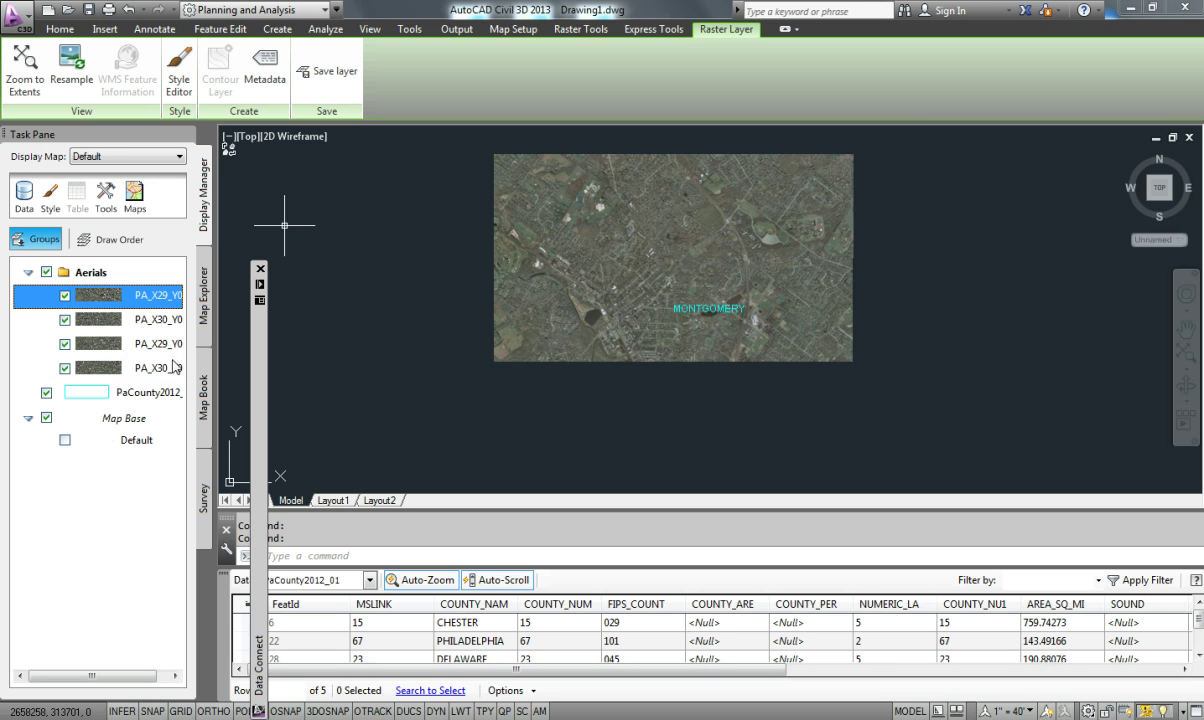
Toggle the Aerials group off and on, leaving all four tiles visible
{"action": "left_click", "coordinate": [46, 273]}
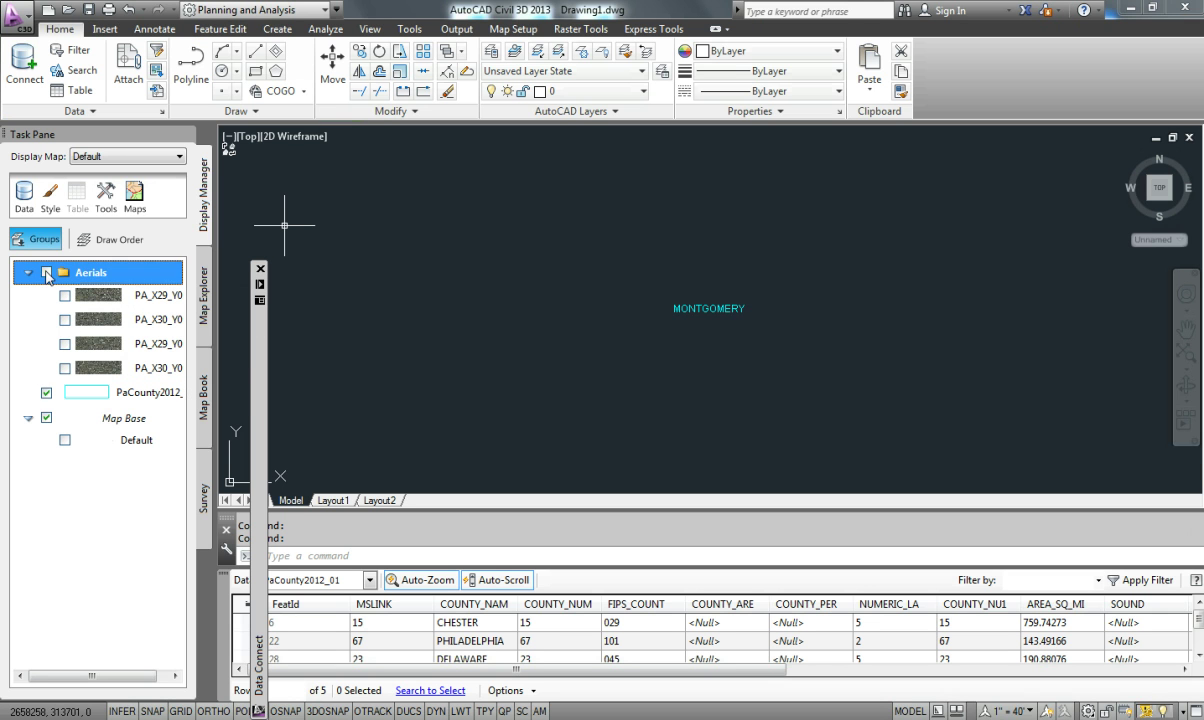
{"action": "left_click", "coordinate": [46, 273]}
{"action": "left_click", "coordinate": [46, 273]}
{"action": "left_click", "coordinate": [46, 273]}
{"action": "left_click", "coordinate": [46, 273]}
{"action": "left_click", "coordinate": [46, 273]}
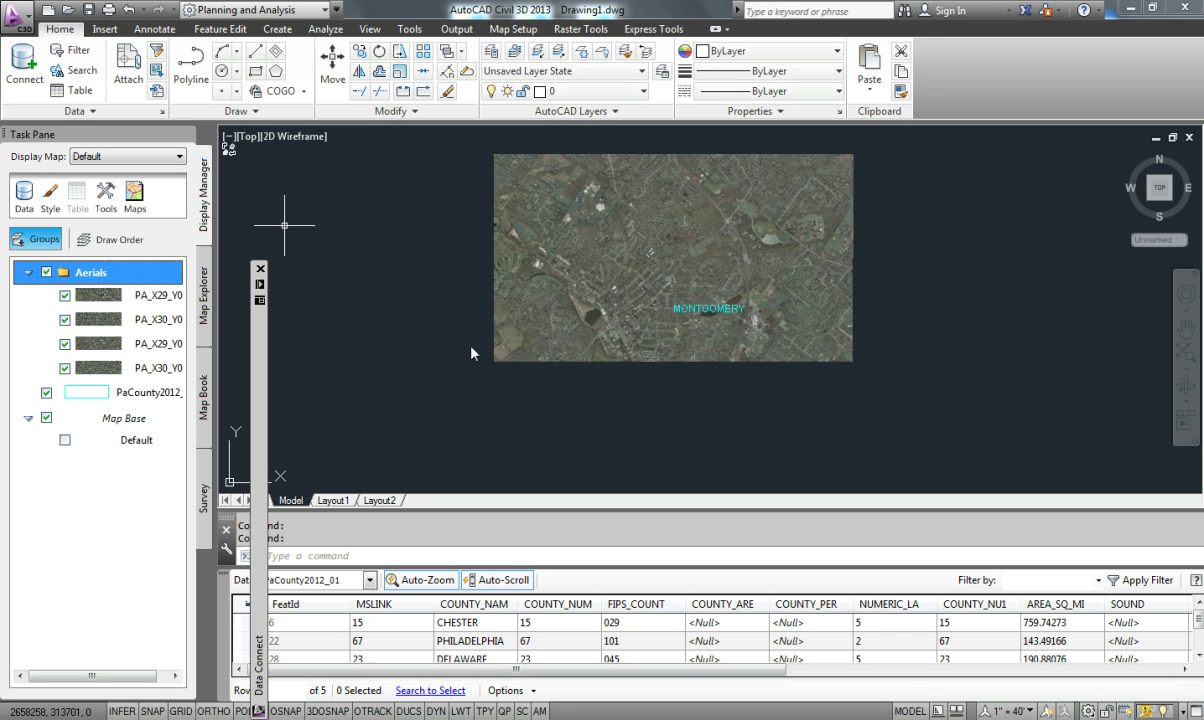
{"action": "left_click", "coordinate": [46, 273]}
{"action": "left_click", "coordinate": [46, 273]}
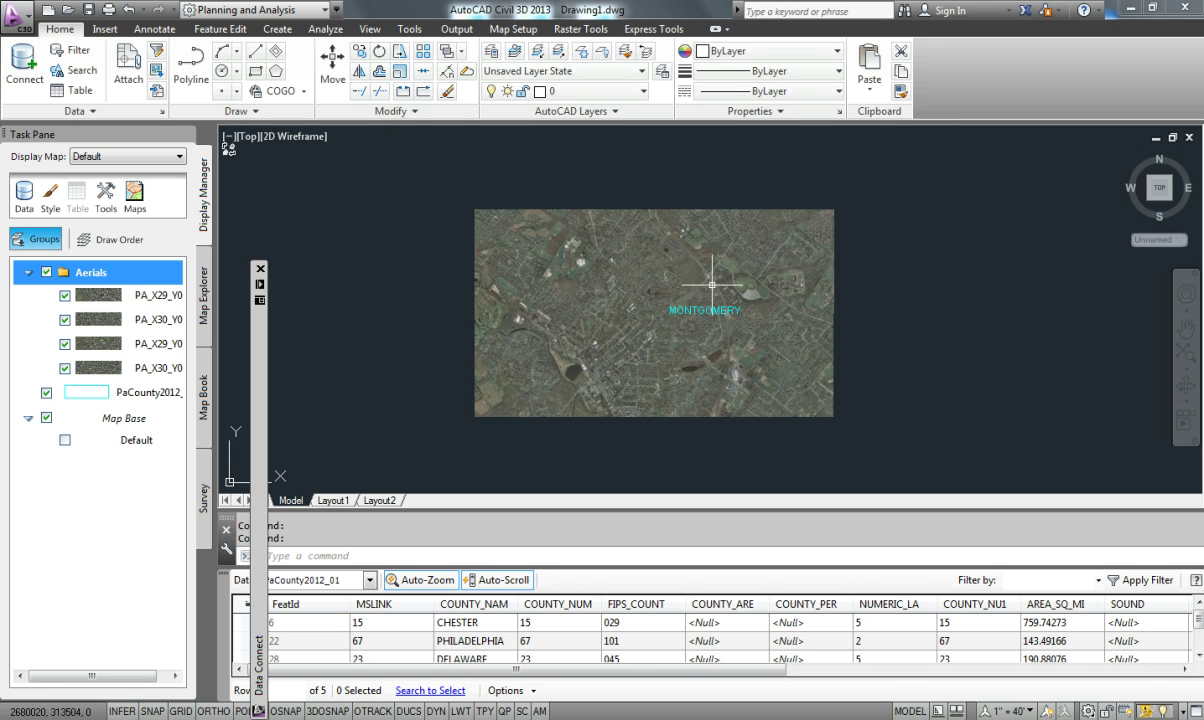
Start a new SHP connection in Data Connect named 'Rivers and streams'
{"action": "left_click", "coordinate": [23, 196]}
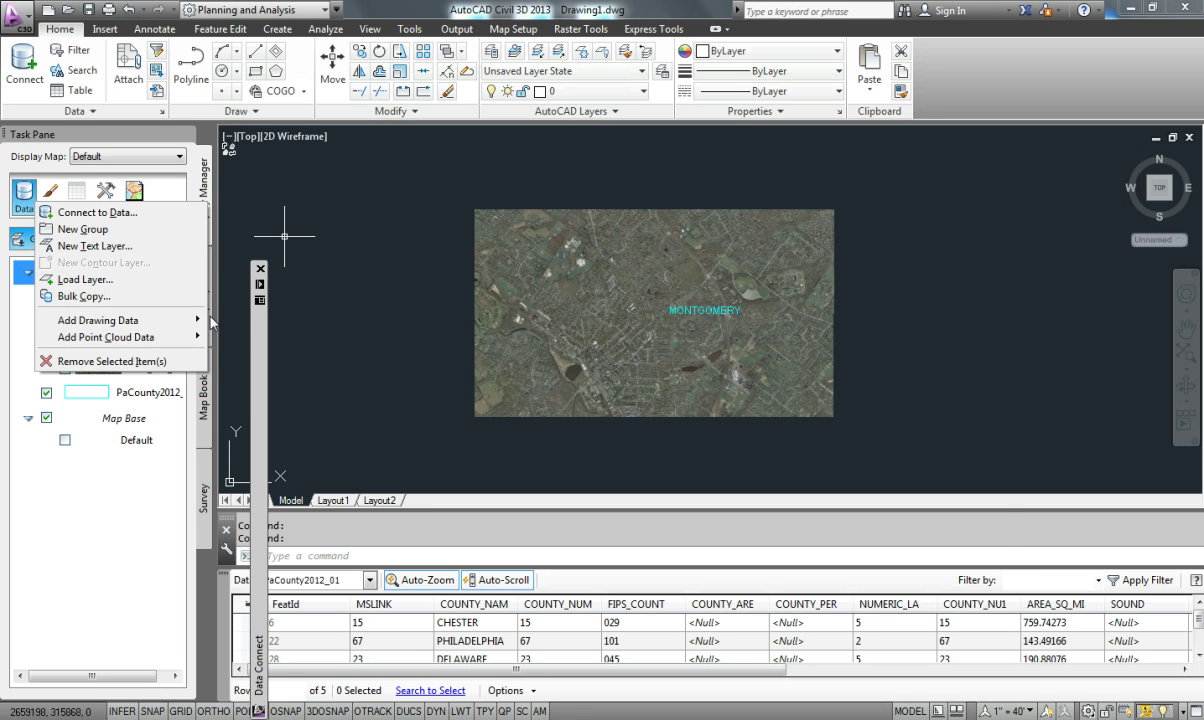
{"action": "left_click", "coordinate": [259, 296]}
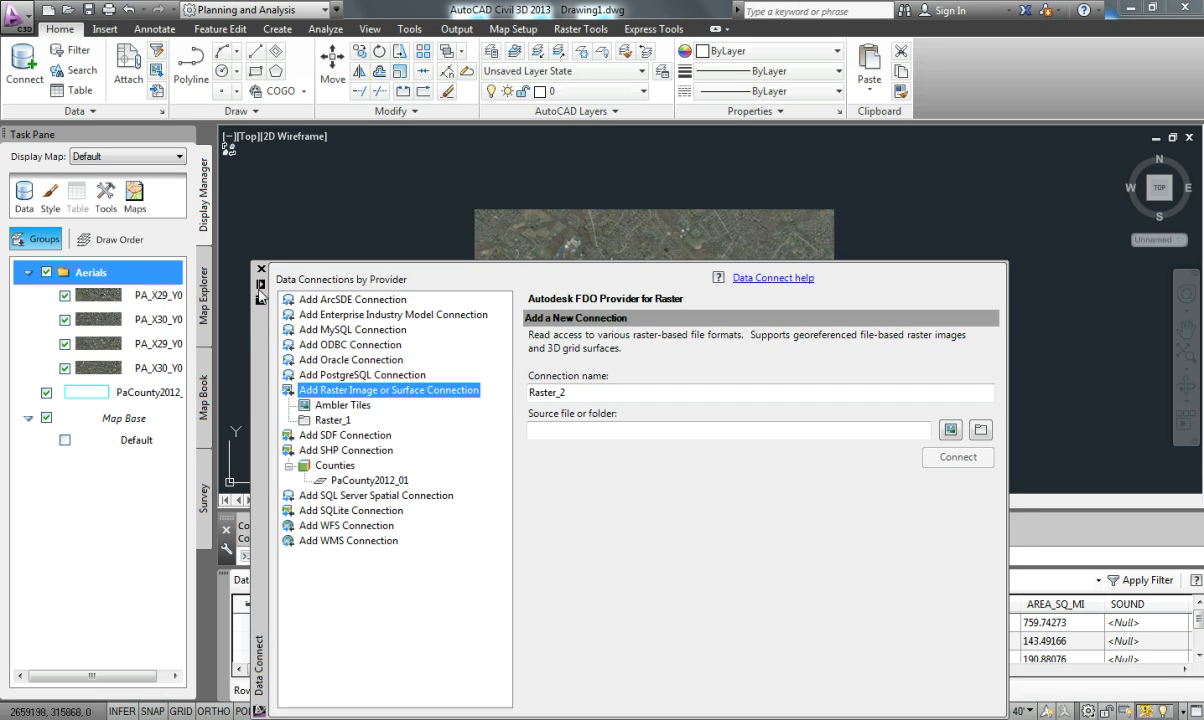
{"action": "left_click", "coordinate": [350, 452]}
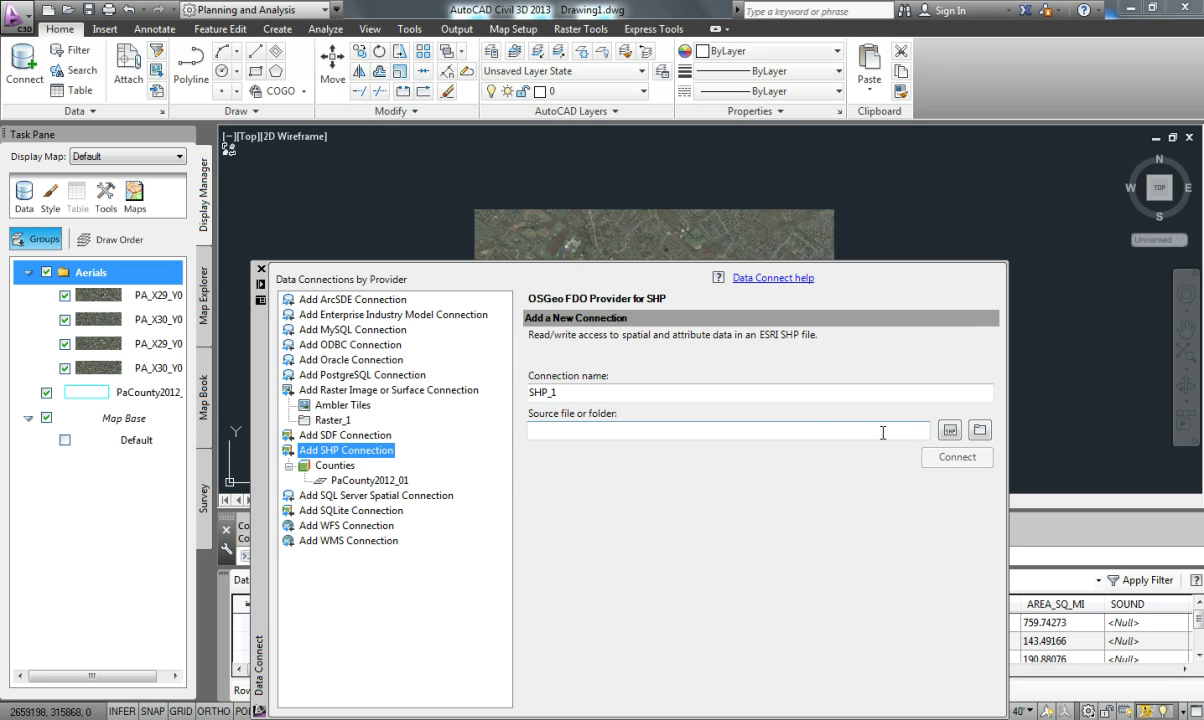
{"action": "left_click", "coordinate": [735, 395]}
{"action": "type", "text": "Rivers and streams"}
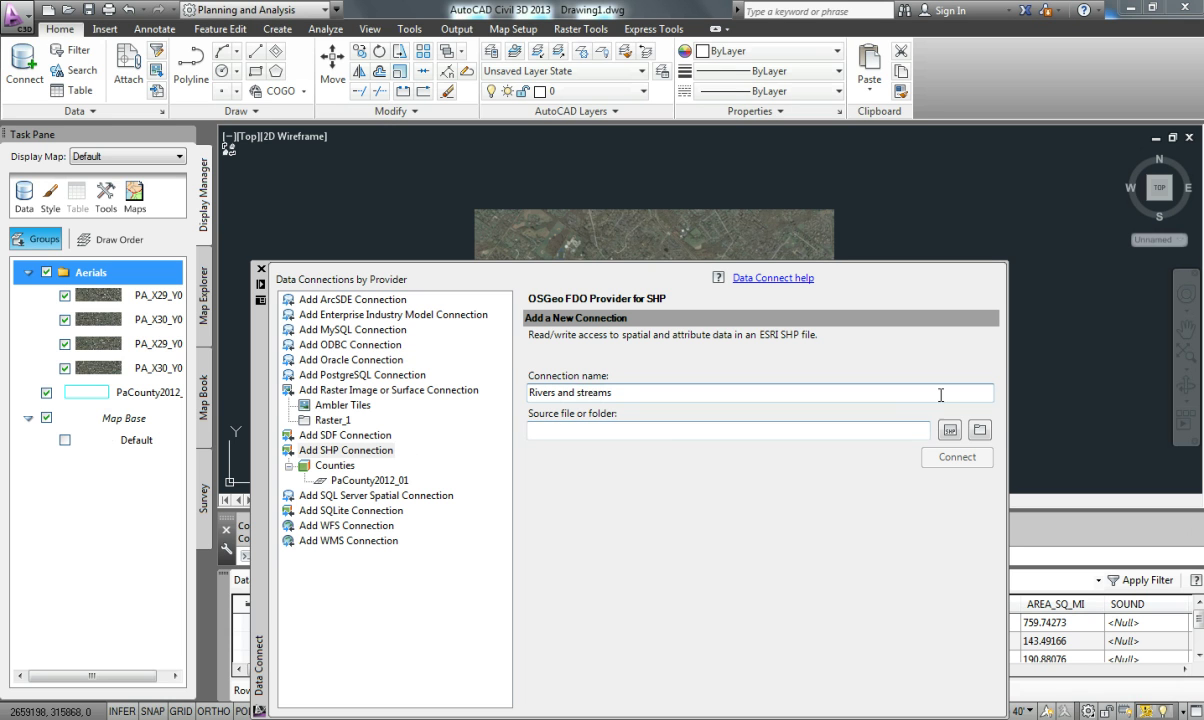
Connect to the NetStreams1998 shapefile in the Phila folder and choose Add to Map with Query
{"action": "left_click", "coordinate": [950, 430]}
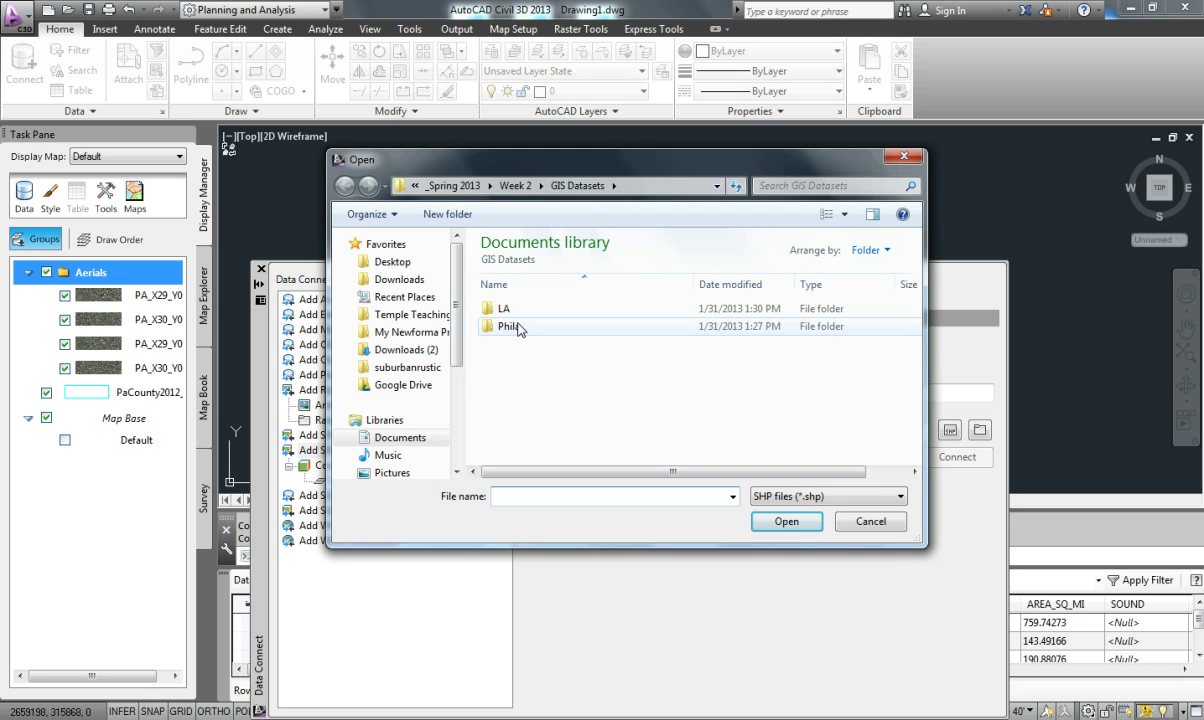
{"action": "double_click", "coordinate": [510, 328]}
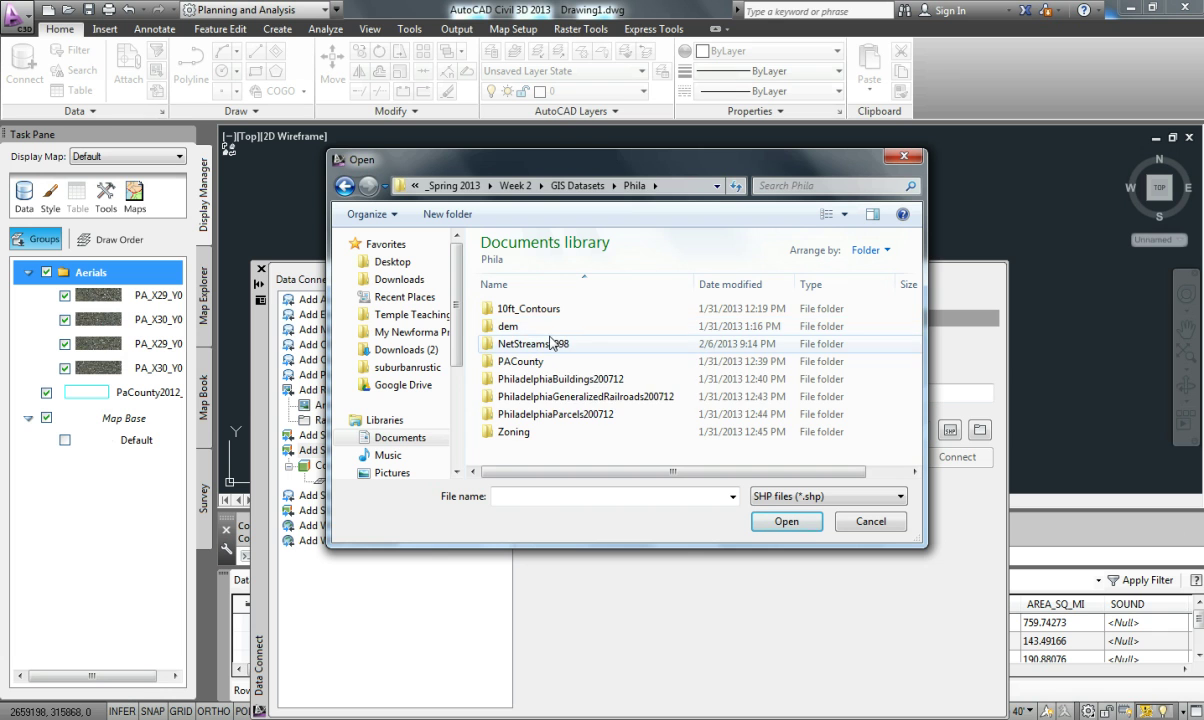
{"action": "double_click", "coordinate": [551, 344]}
{"action": "left_click", "coordinate": [525, 309]}
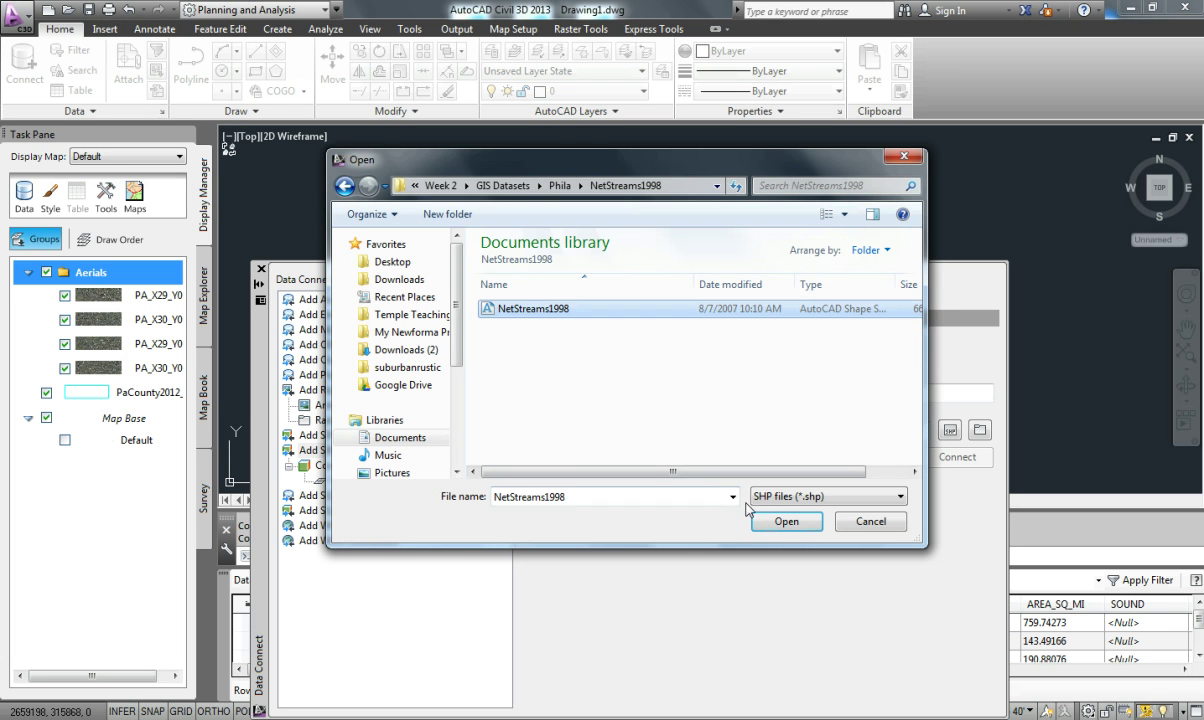
{"action": "left_click", "coordinate": [783, 521]}
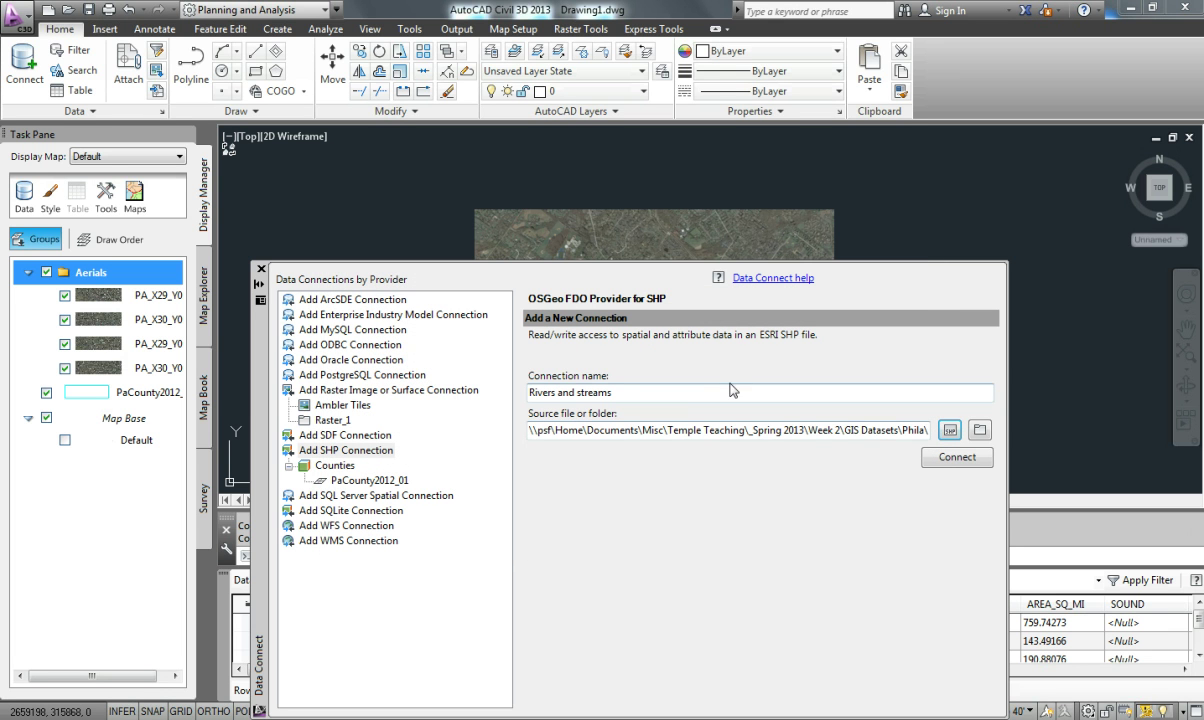
{"action": "left_click", "coordinate": [955, 457]}
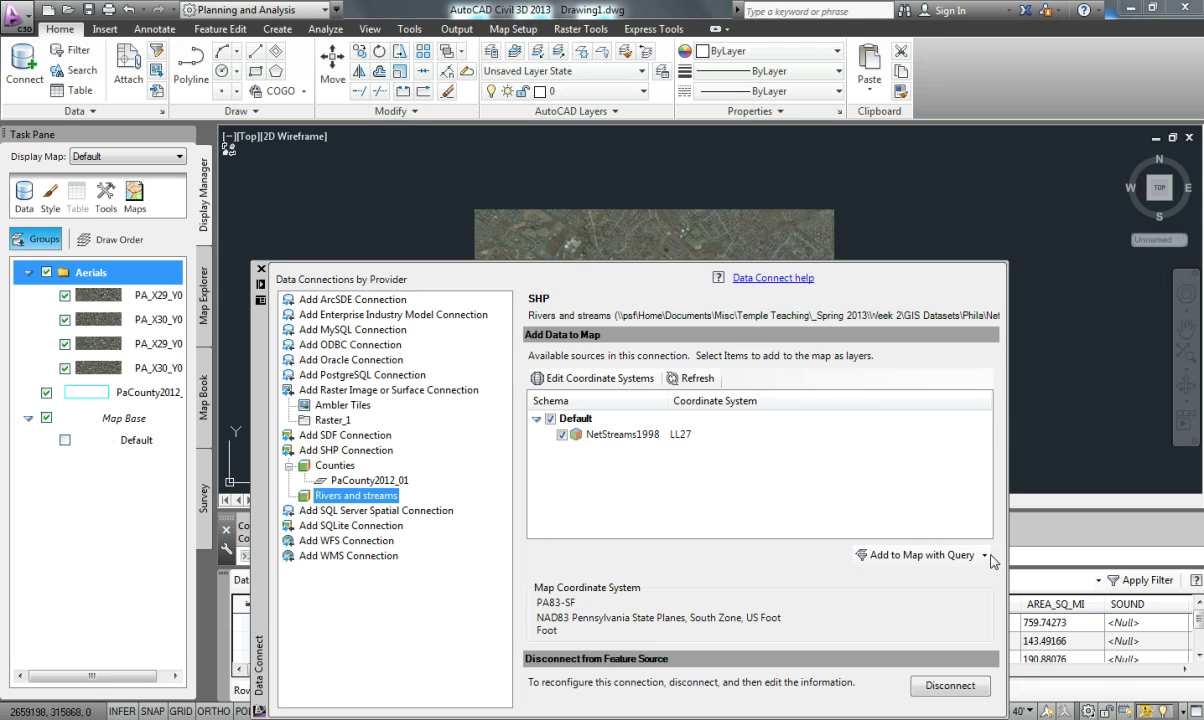
{"action": "left_click", "coordinate": [985, 556]}
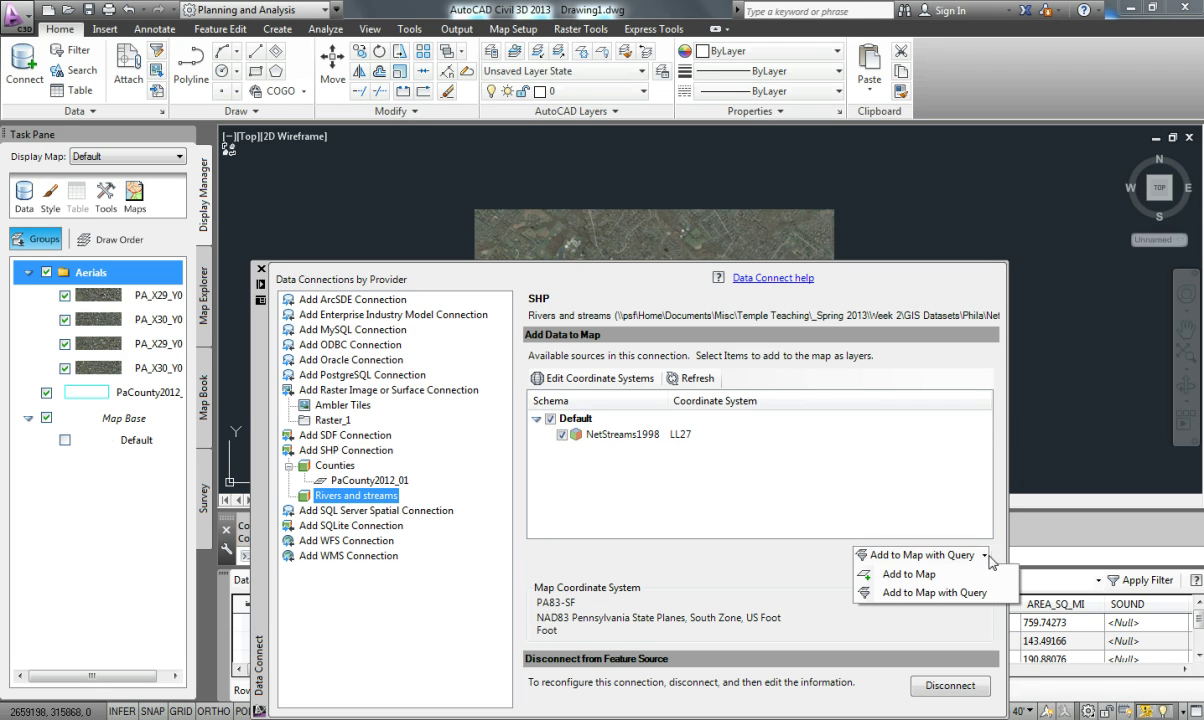
{"action": "left_click", "coordinate": [924, 593]}
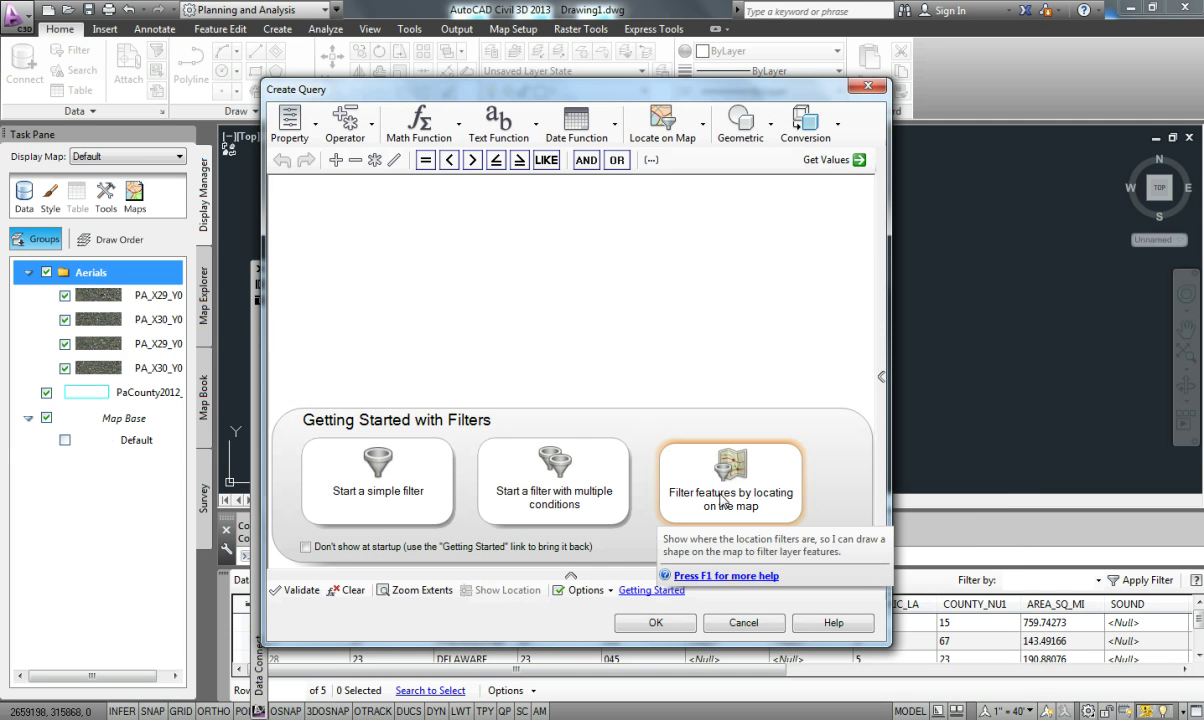
Query the streams touching any part of a rectangle drawn around the aerials
{"action": "left_click", "coordinate": [728, 490]}
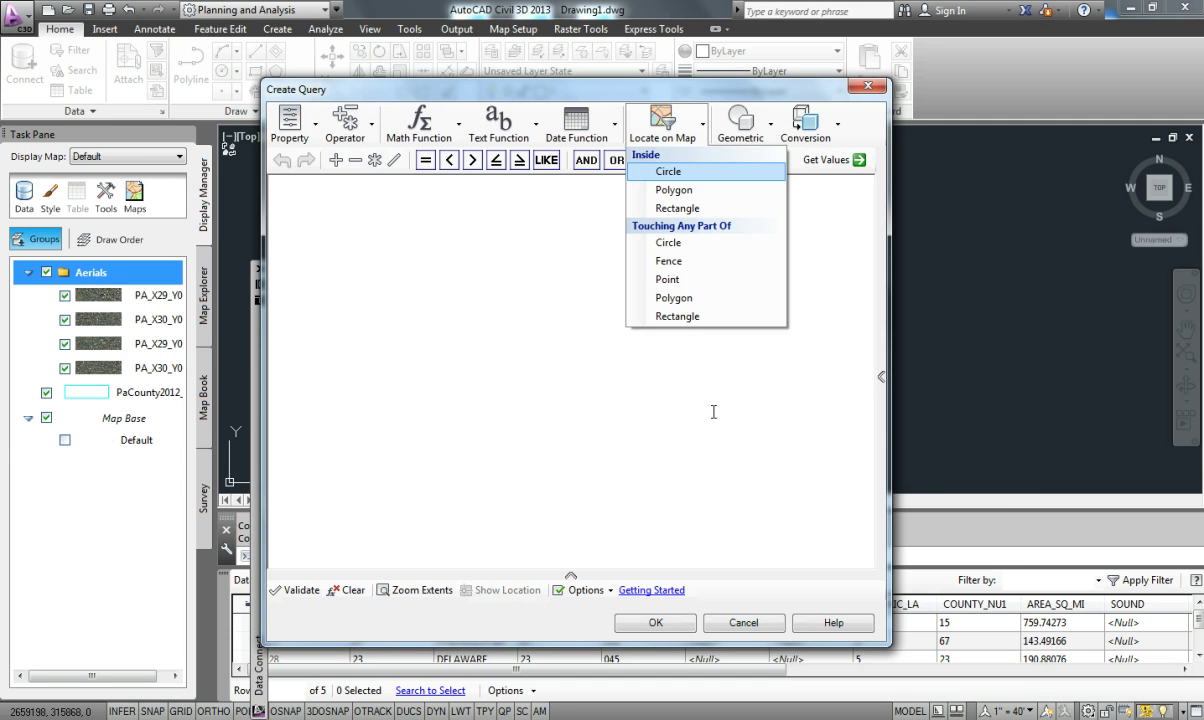
{"action": "left_click", "coordinate": [699, 317]}
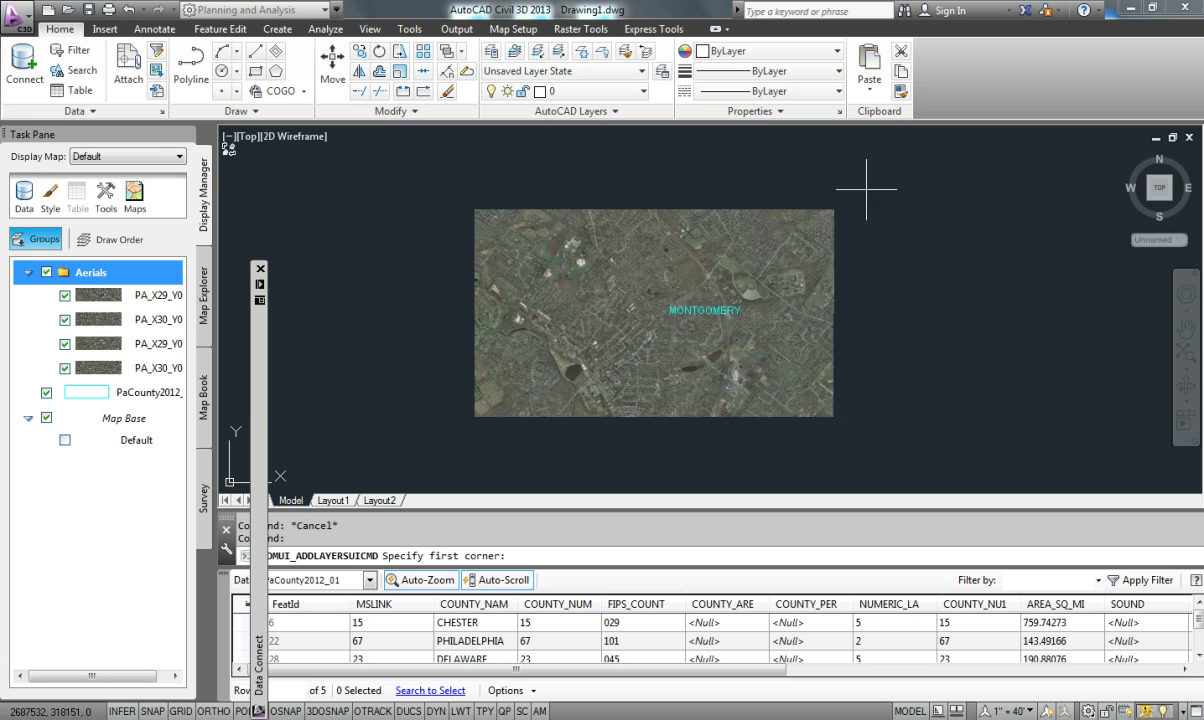
{"action": "left_click", "coordinate": [866, 190]}
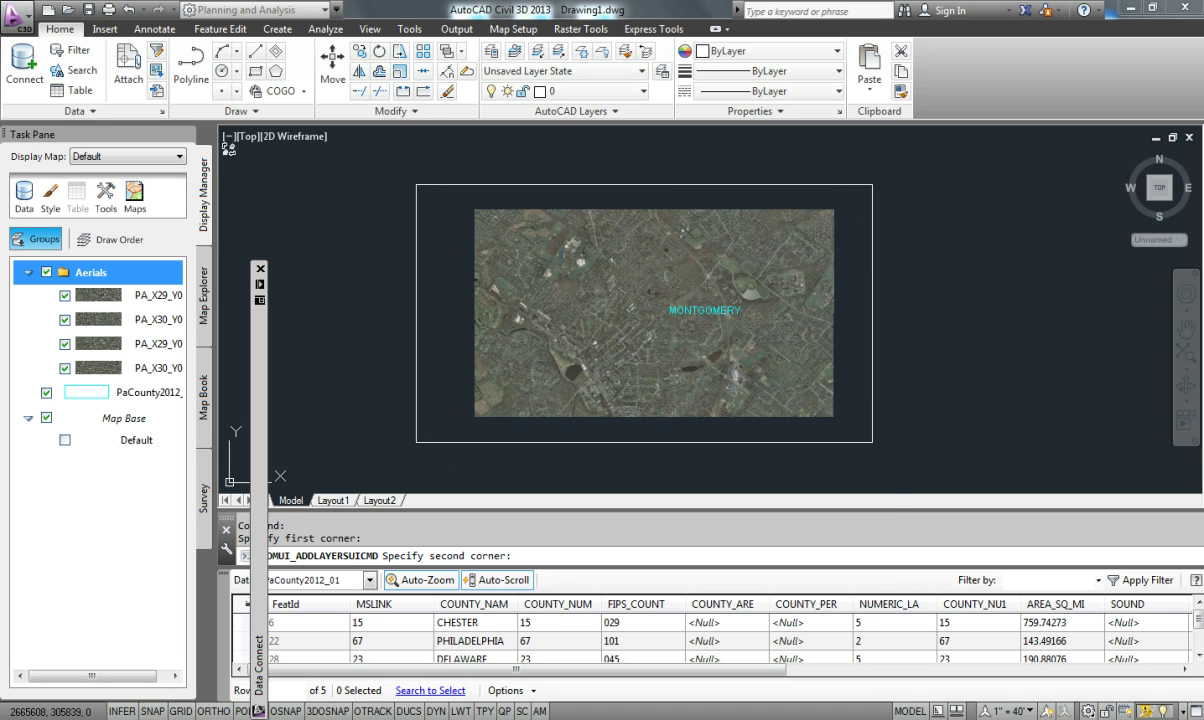
{"action": "left_click", "coordinate": [410, 446]}
{"action": "left_click", "coordinate": [656, 622]}
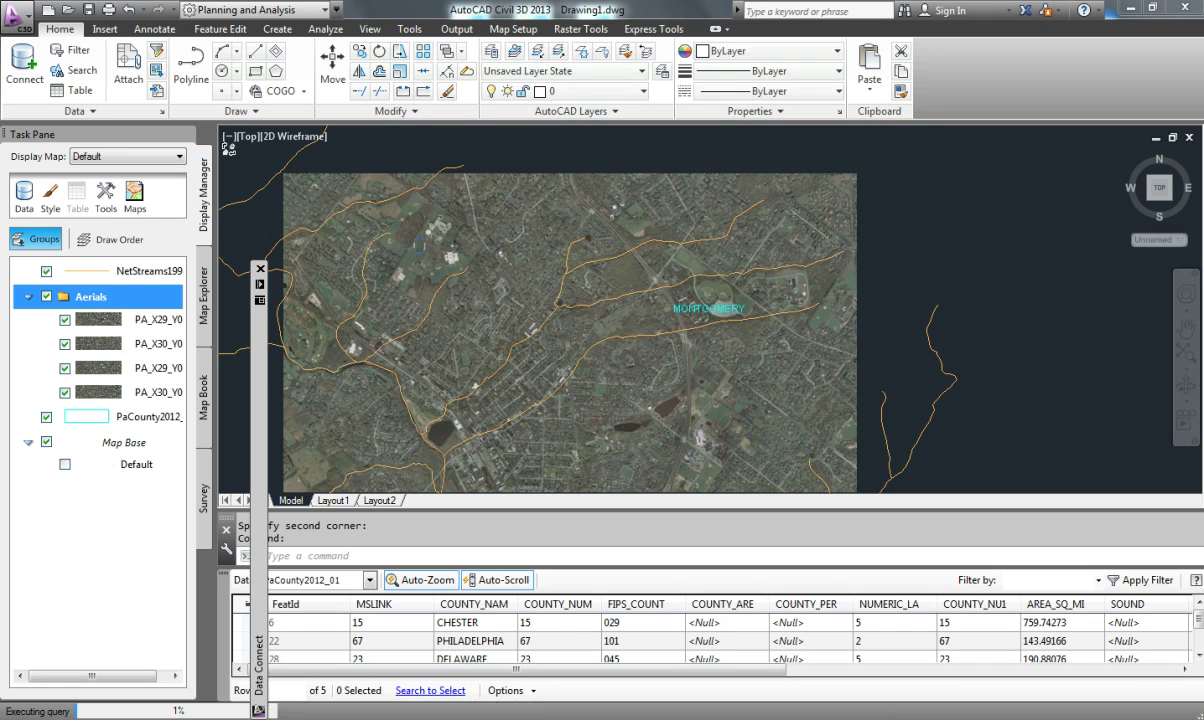
Zoom window onto the campus near MONTGOMERY
{"action": "scroll", "coordinate": [771, 291], "scroll_direction": "up", "scroll_amount": 2}
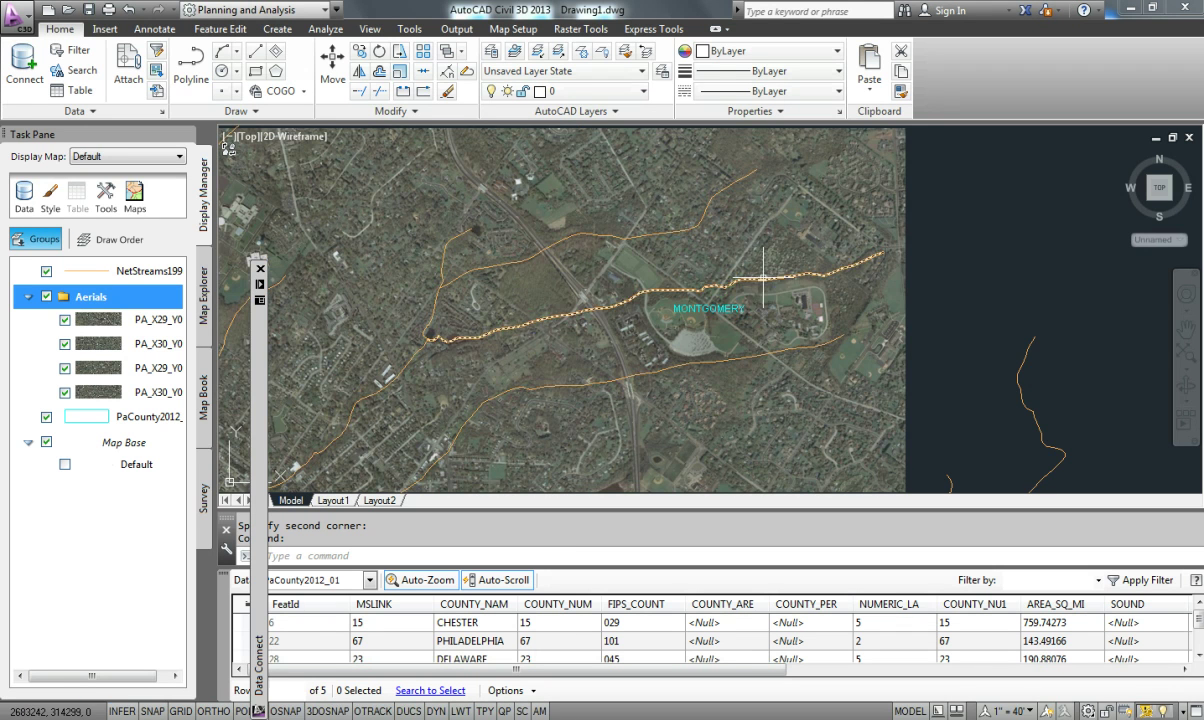
{"action": "type", "text": "z"}
{"action": "key", "text": "Return"}
{"action": "type", "text": "w"}
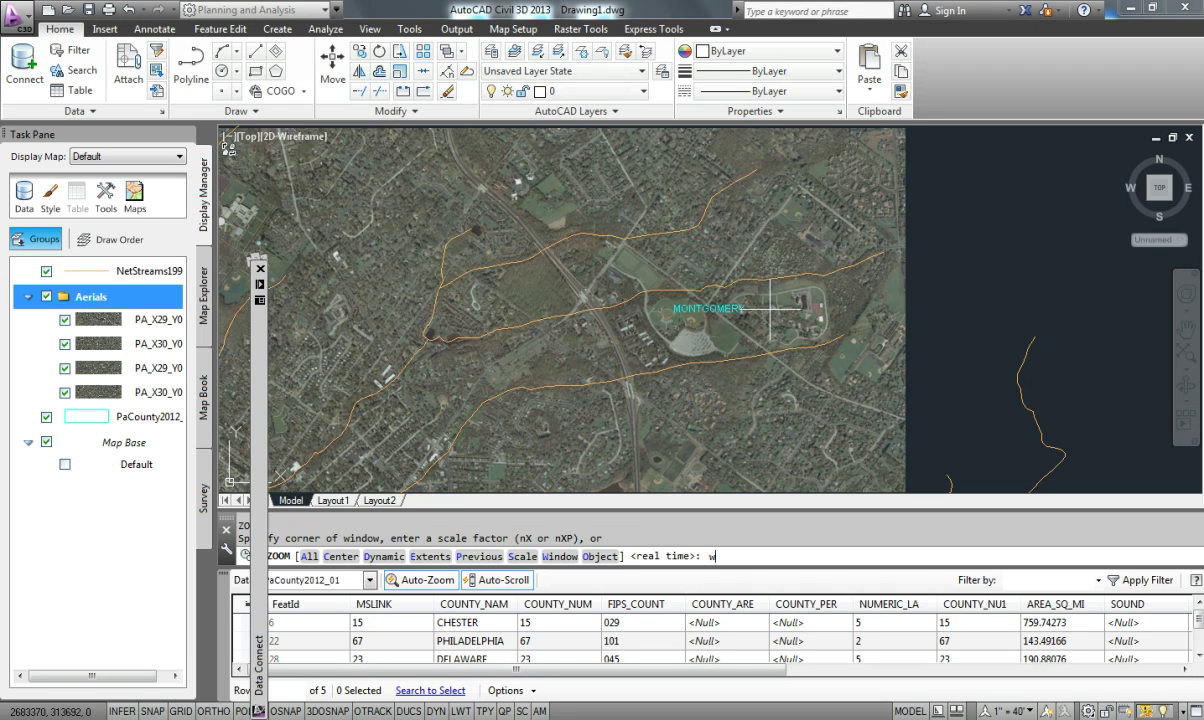
{"action": "key", "text": "Return"}
{"action": "left_click", "coordinate": [650, 251]}
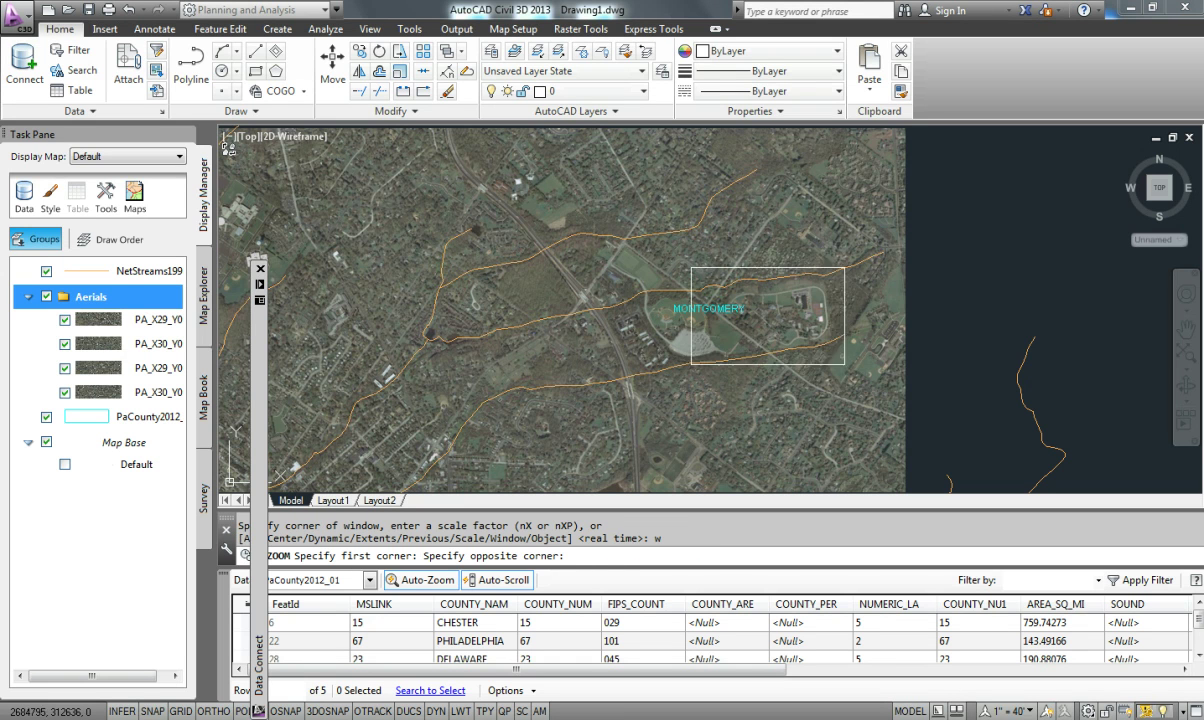
{"action": "left_click", "coordinate": [797, 345]}
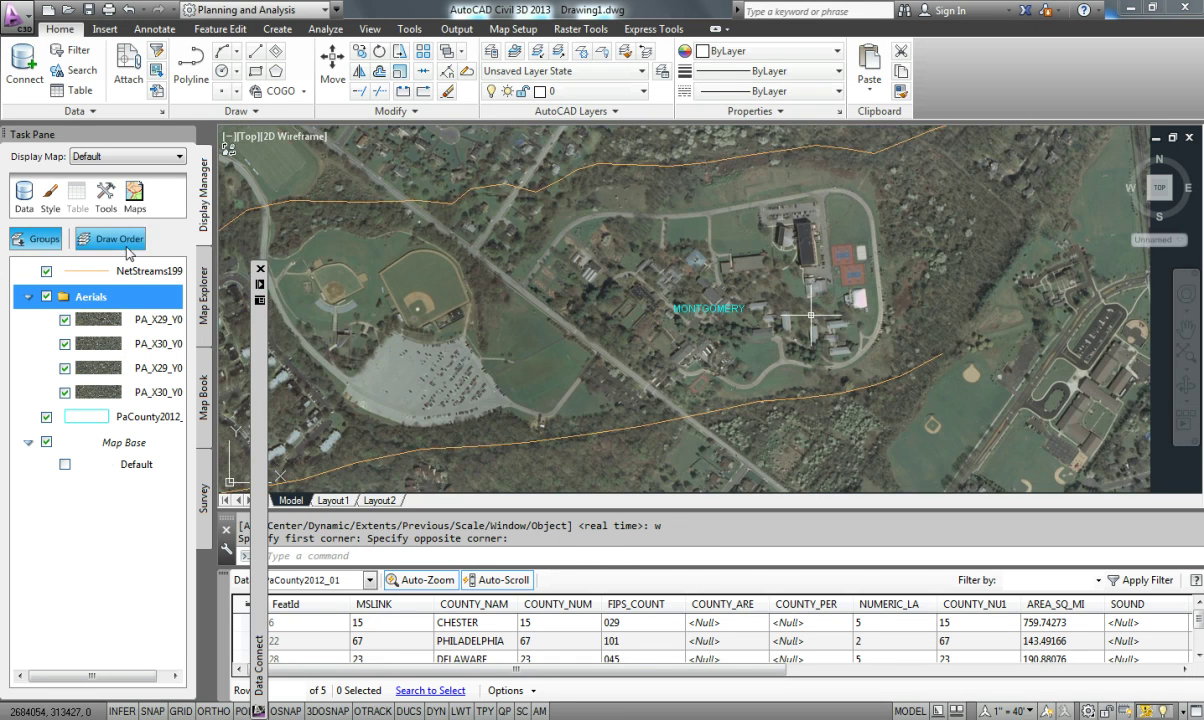
Change the NetStreams1998 layer's line style colour from orange to light blue
{"action": "left_click", "coordinate": [147, 273]}
{"action": "right_click", "coordinate": [148, 272]}
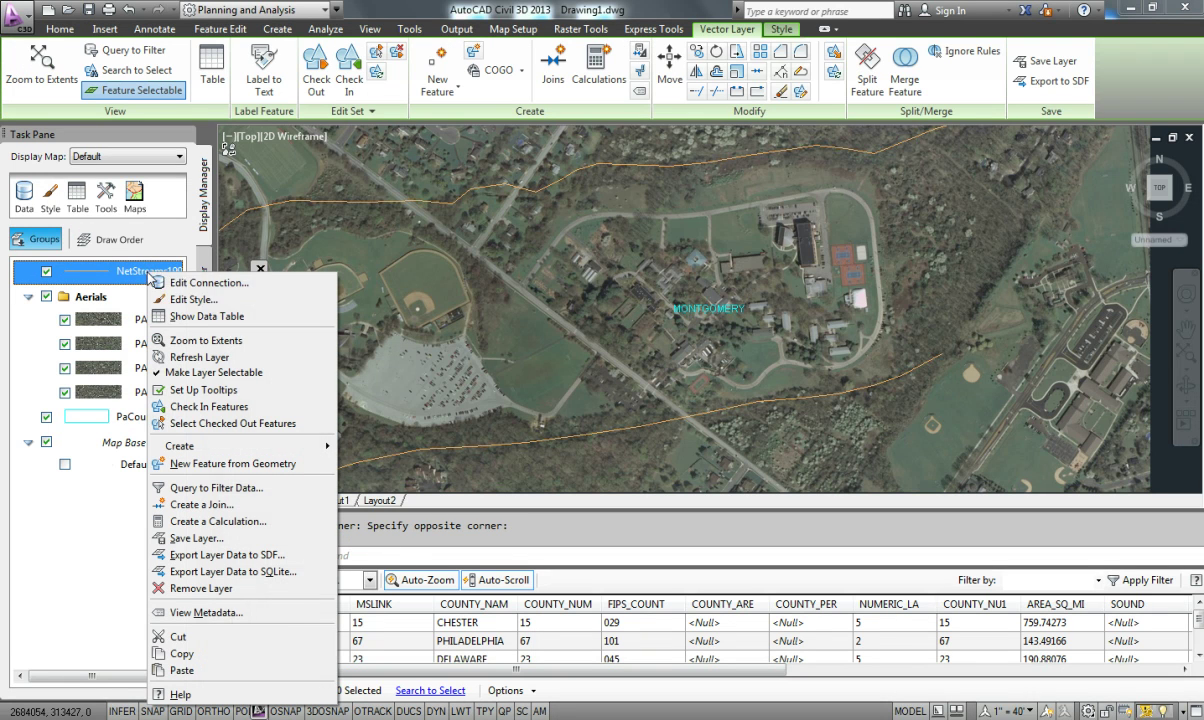
{"action": "left_click", "coordinate": [222, 302]}
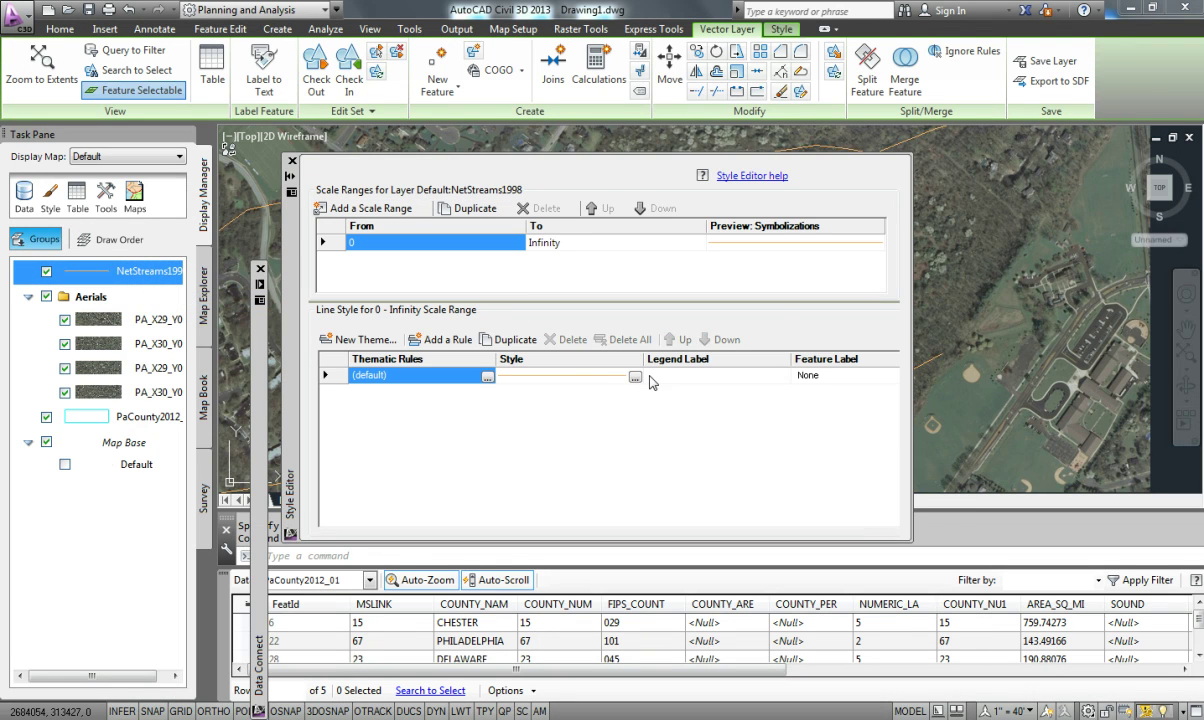
{"action": "left_click", "coordinate": [634, 378]}
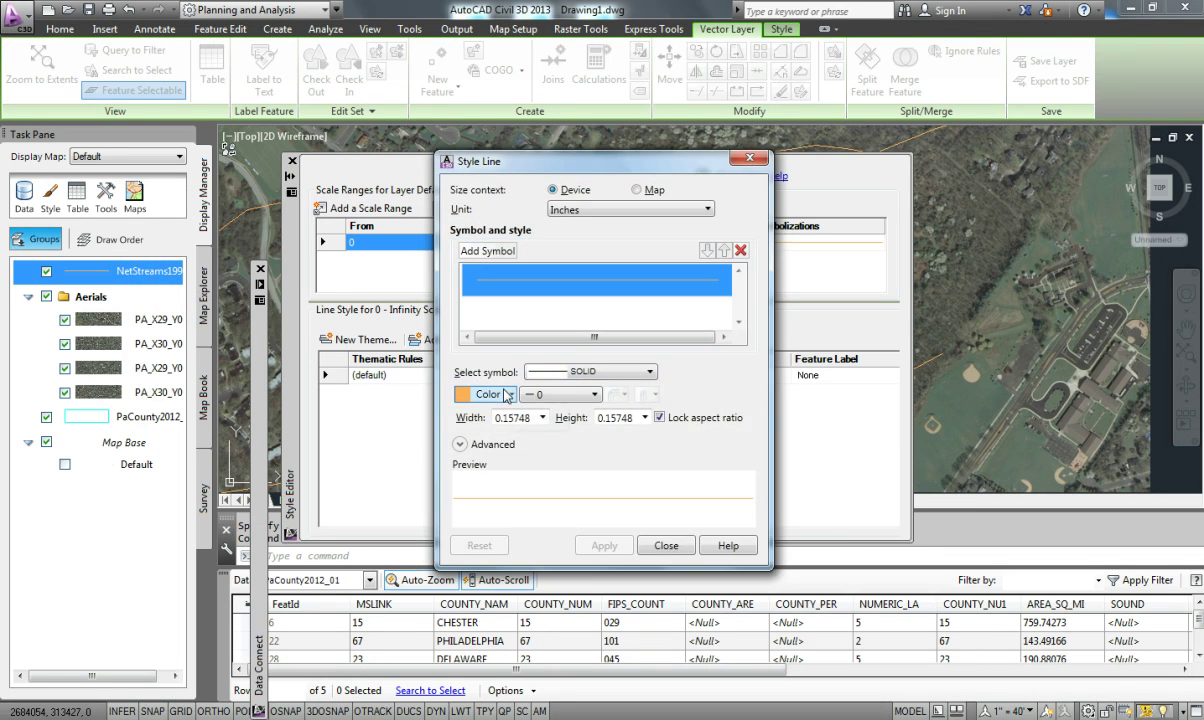
{"action": "left_click", "coordinate": [484, 394]}
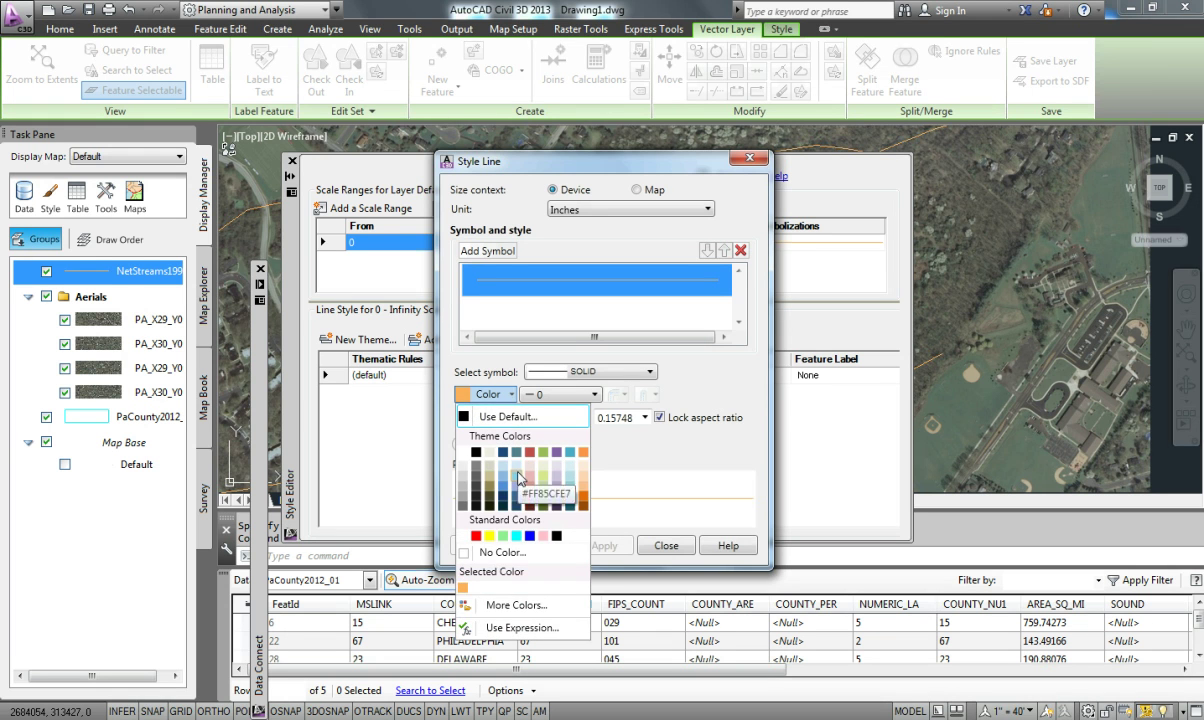
{"action": "left_click", "coordinate": [516, 465]}
{"action": "left_click", "coordinate": [484, 394]}
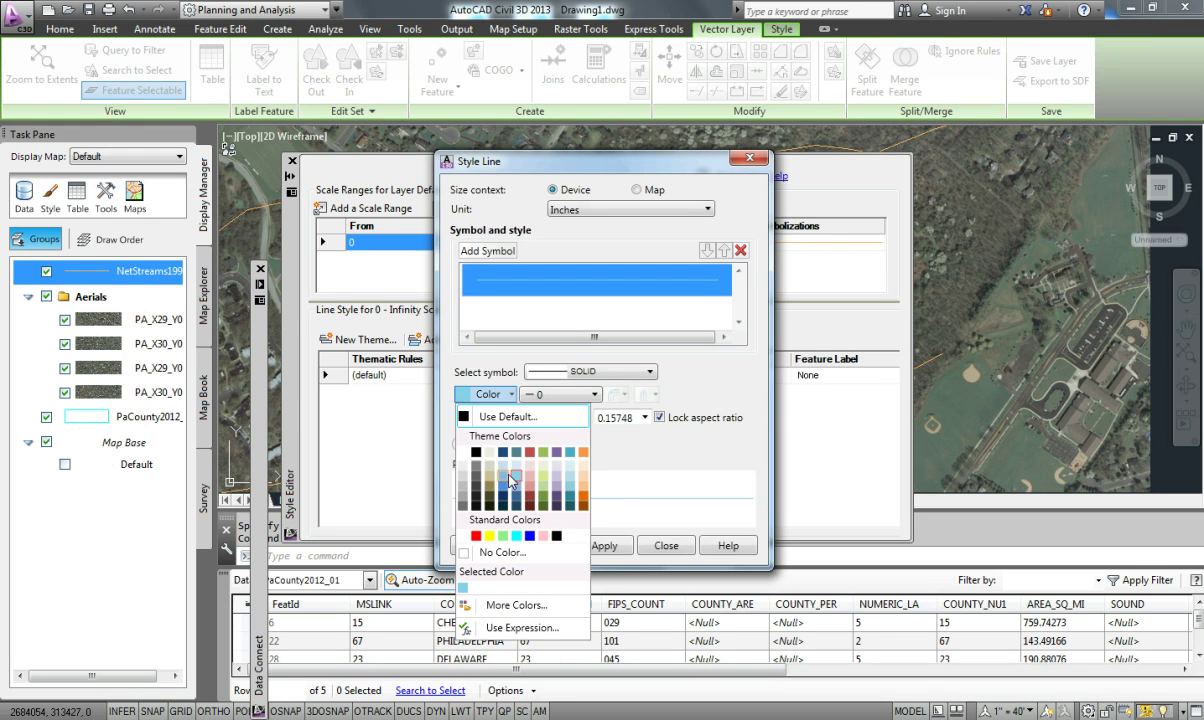
{"action": "left_click", "coordinate": [513, 477]}
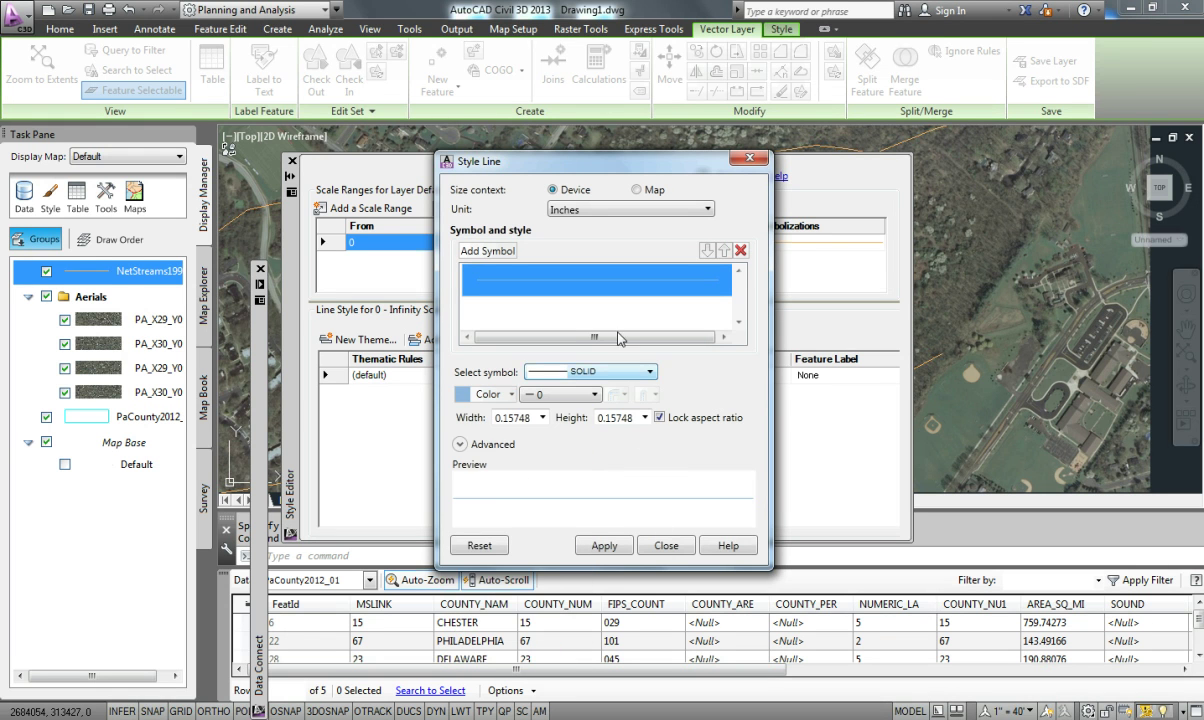
{"action": "left_click", "coordinate": [682, 548]}
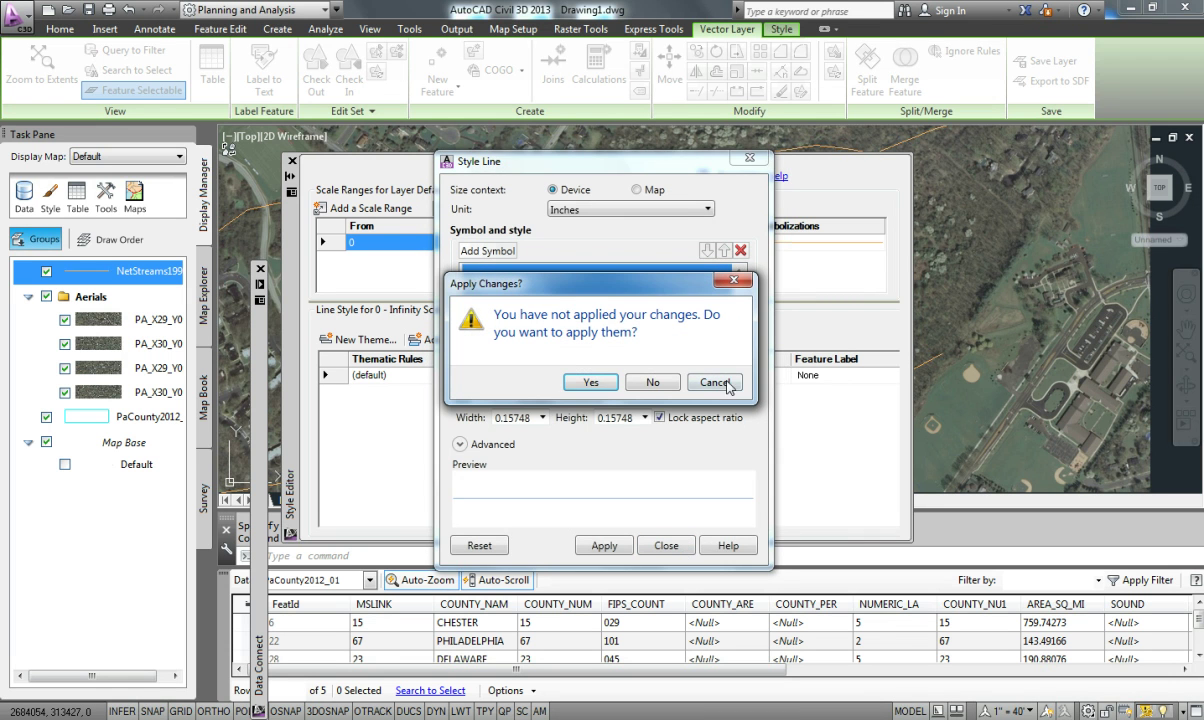
{"action": "left_click", "coordinate": [604, 386]}
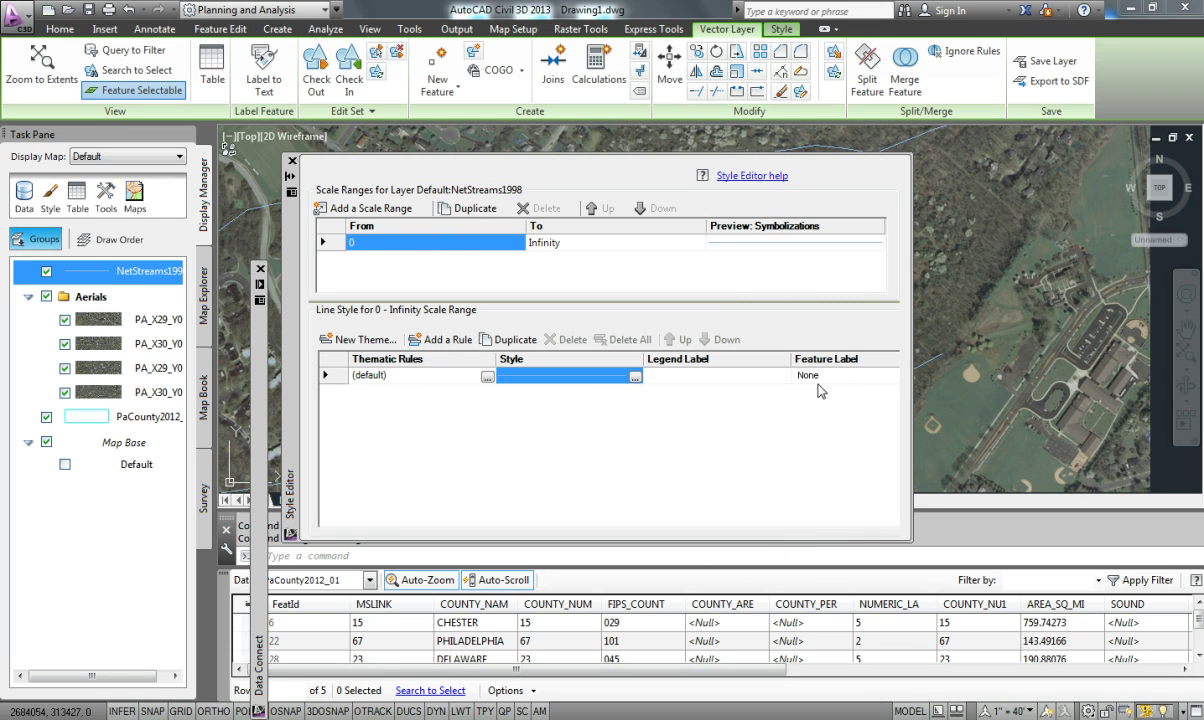
Start a stream feature label measured in Inches and add a text label
{"action": "left_click", "coordinate": [835, 378]}
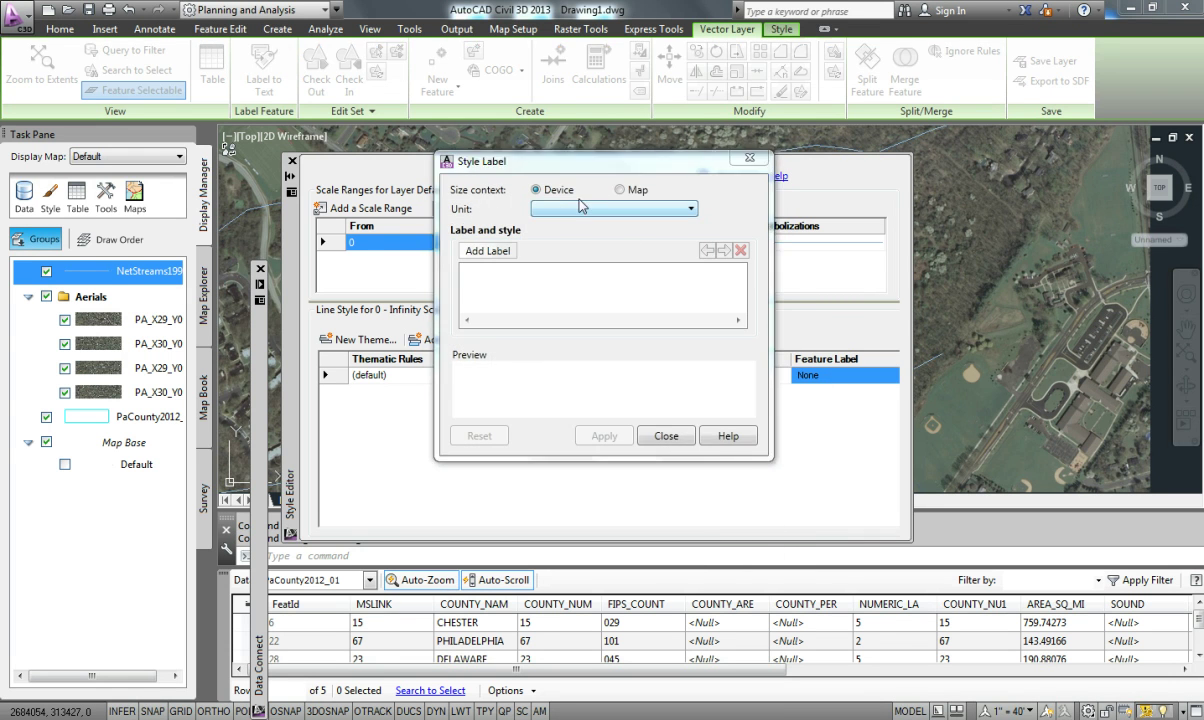
{"action": "left_click", "coordinate": [548, 209]}
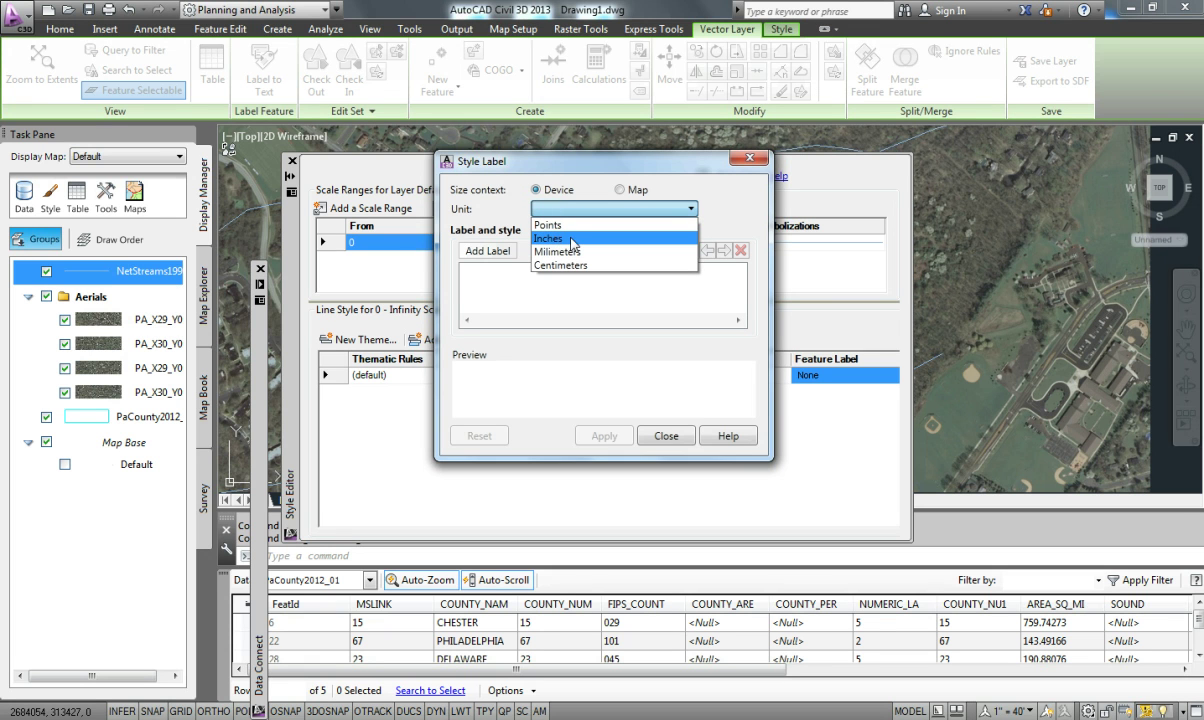
{"action": "left_click", "coordinate": [573, 239]}
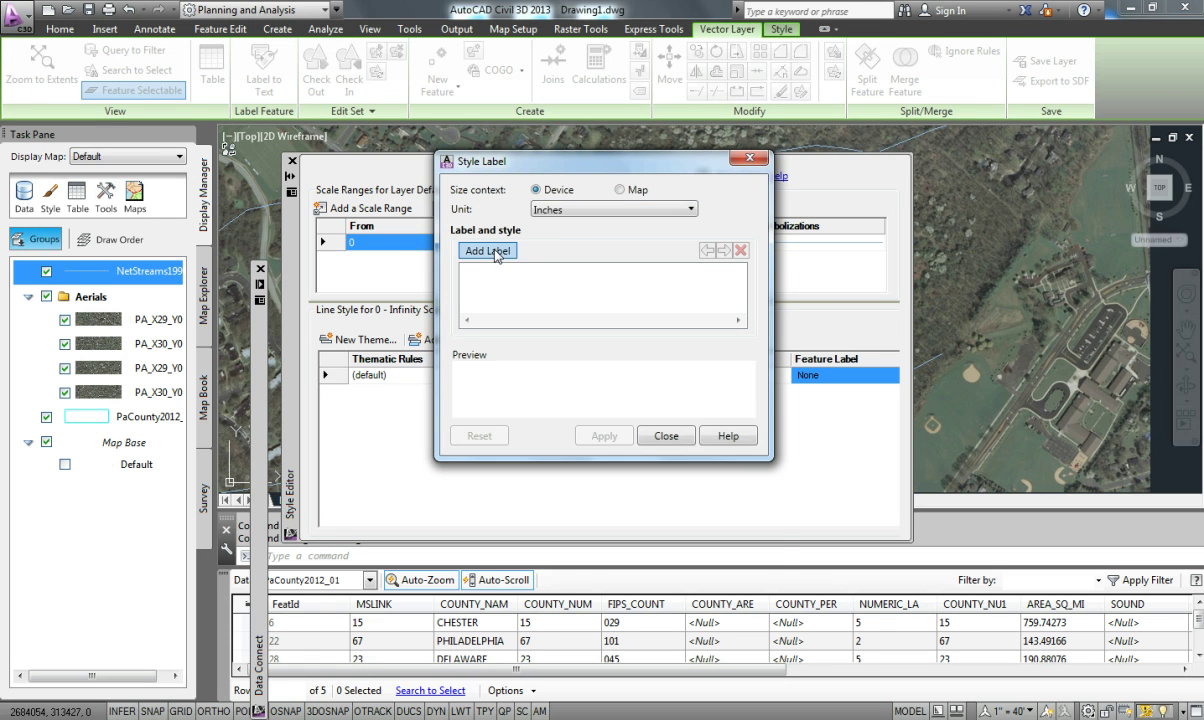
{"action": "left_click", "coordinate": [487, 251]}
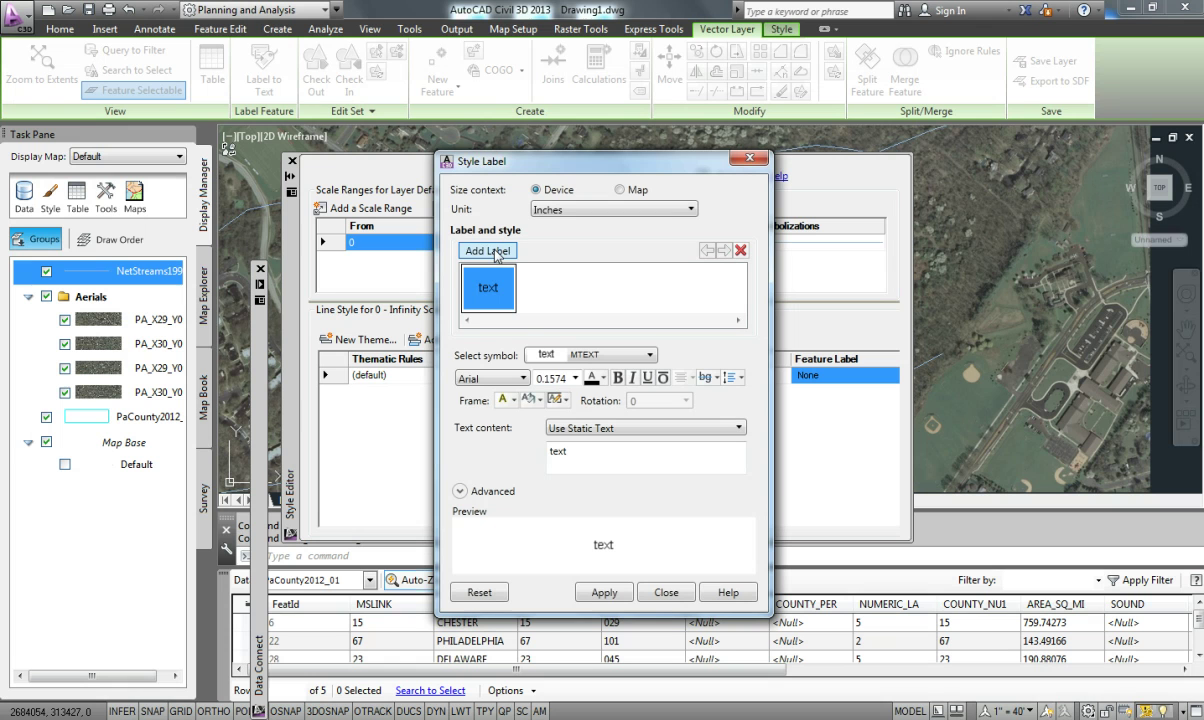
Make the label 0.125 light-blue text showing each stream's NAME, then apply
{"action": "left_click", "coordinate": [551, 378]}
{"action": "double_click", "coordinate": [565, 379]}
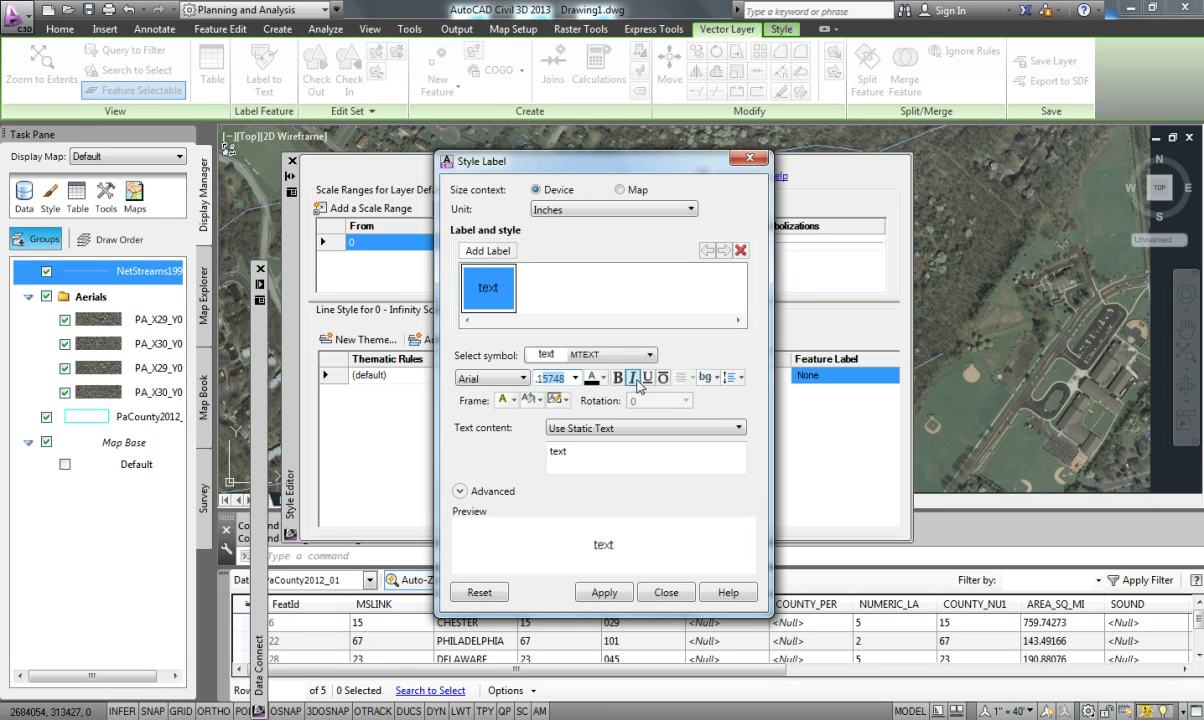
{"action": "type", "text": "0.125"}
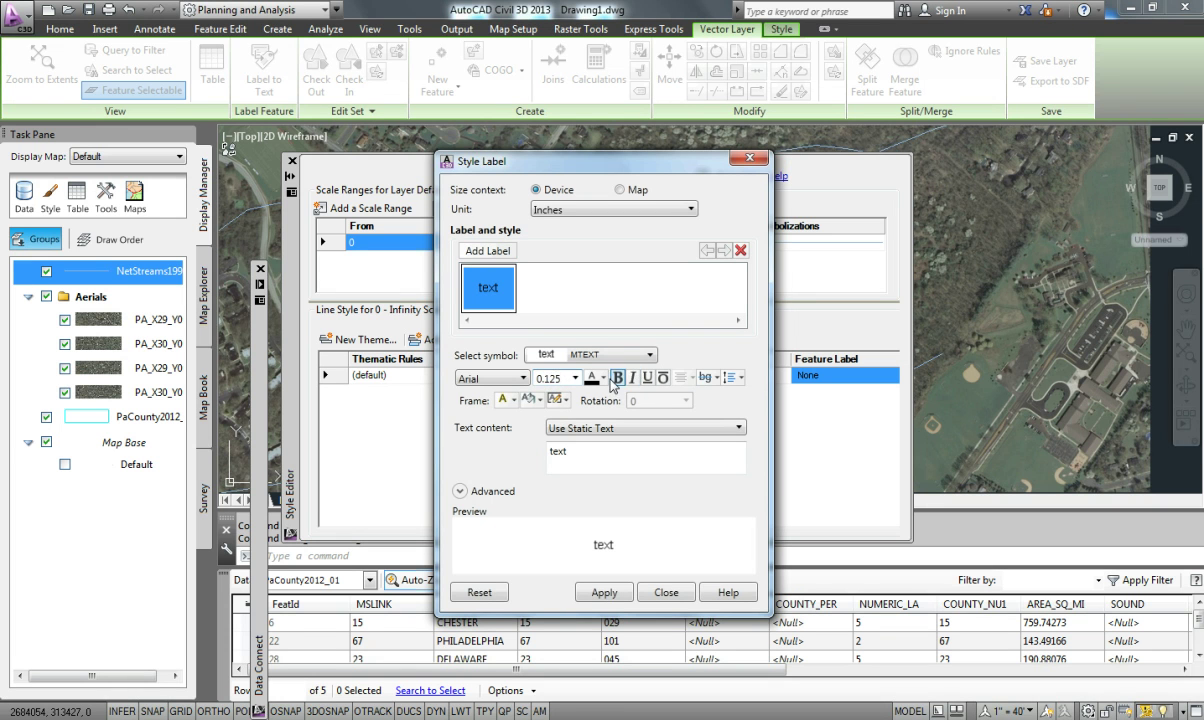
{"action": "left_click", "coordinate": [601, 379]}
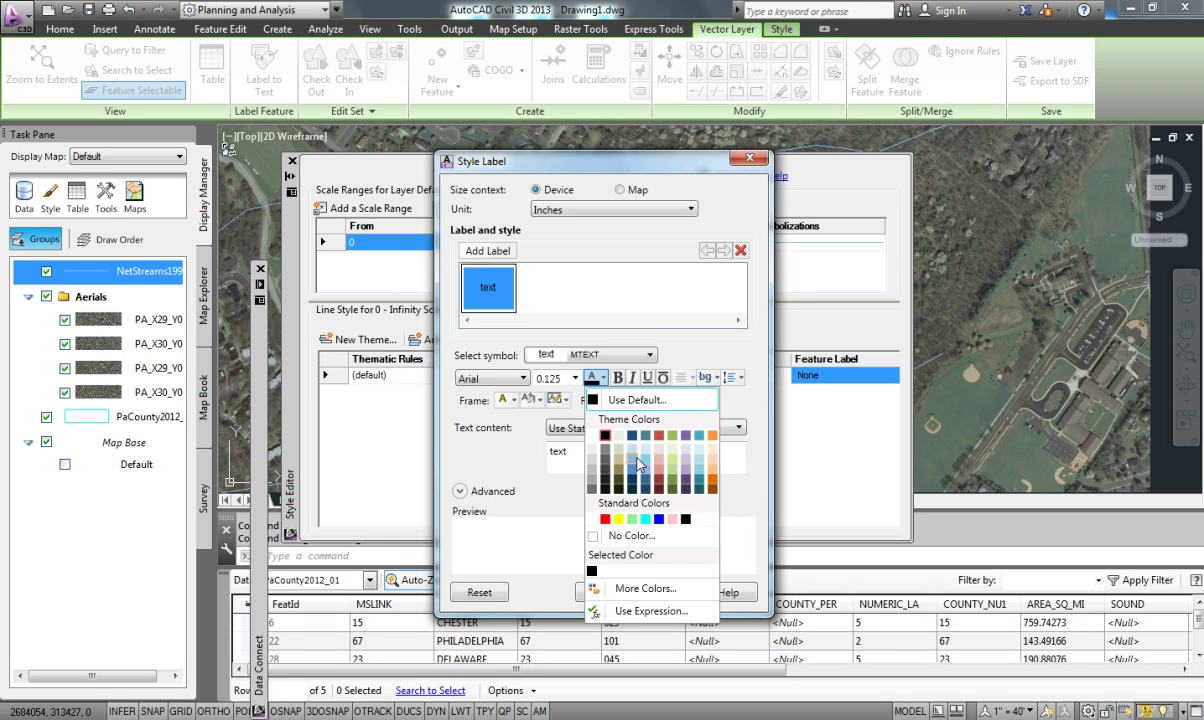
{"action": "left_click", "coordinate": [636, 458]}
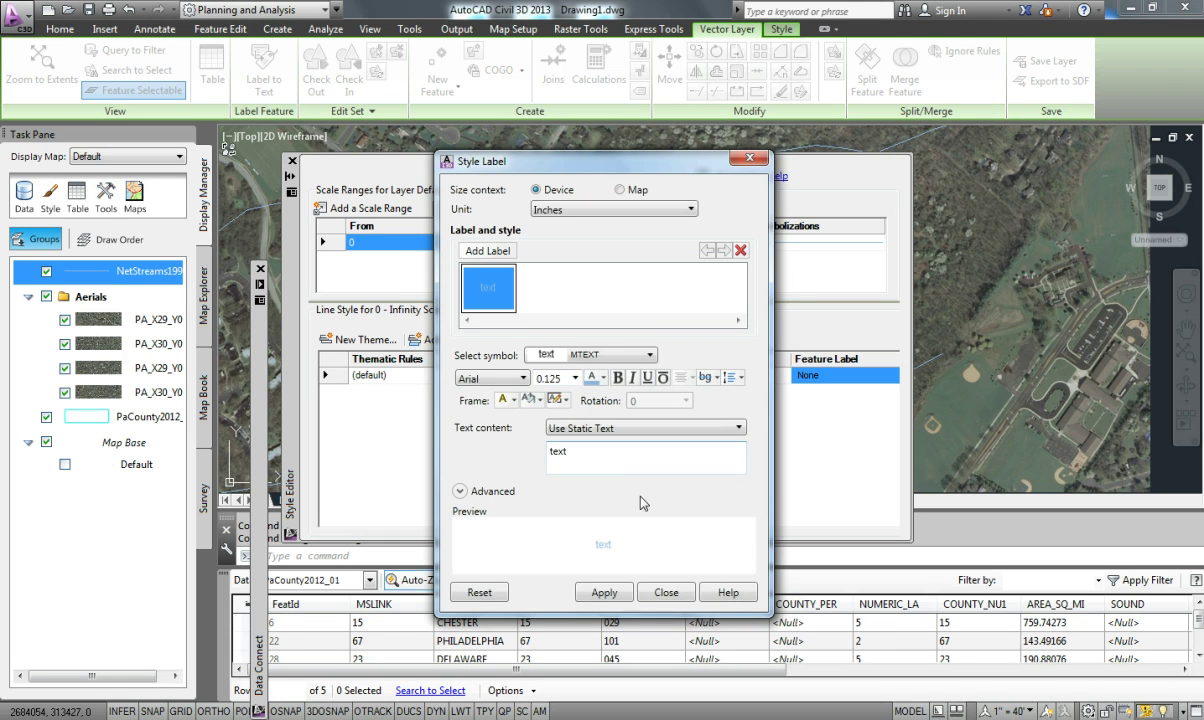
{"action": "left_click", "coordinate": [636, 430]}
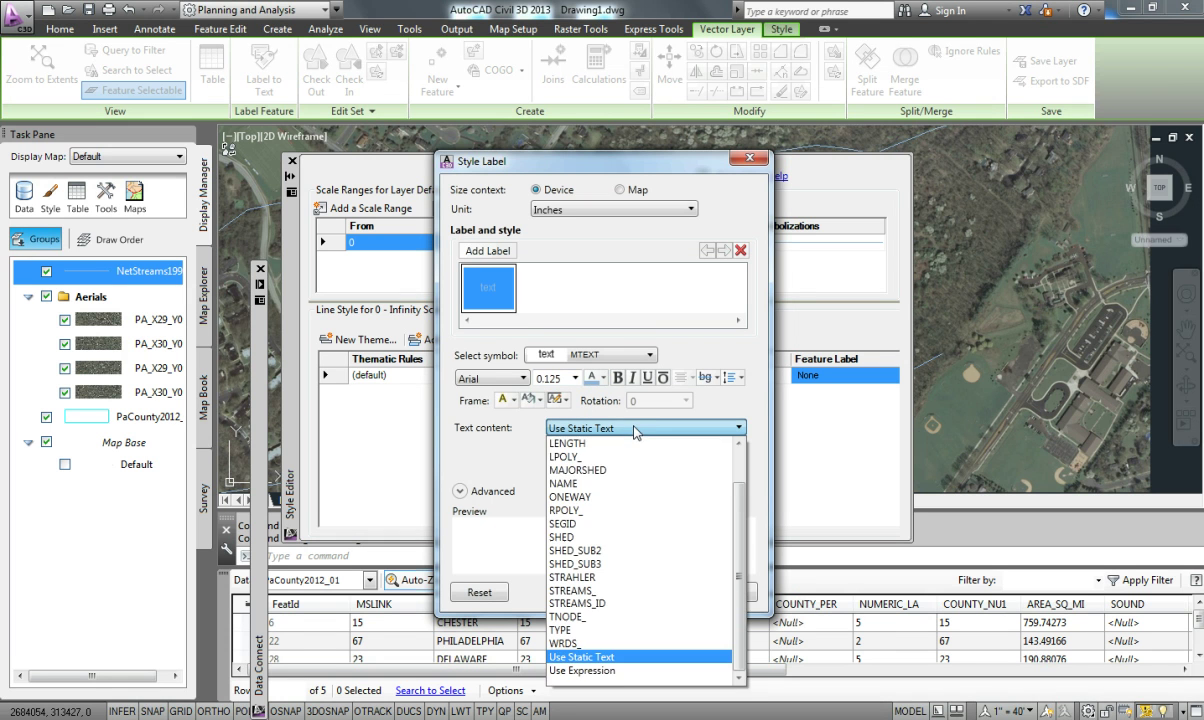
{"action": "left_click", "coordinate": [590, 484]}
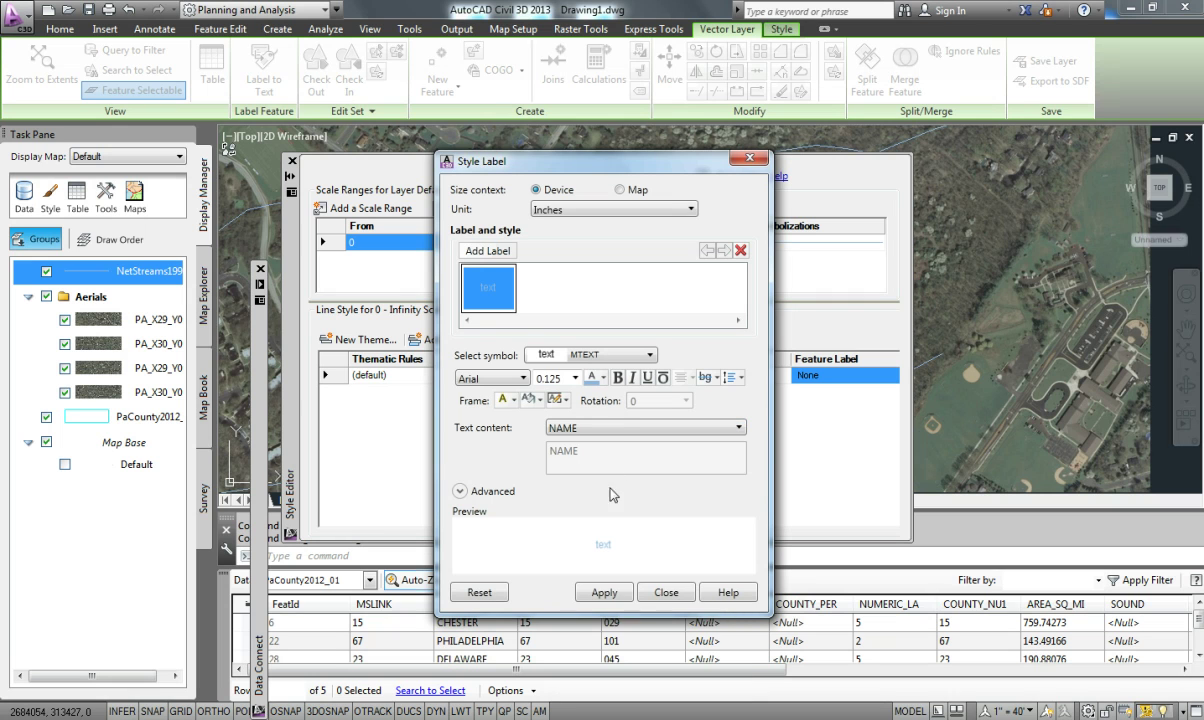
{"action": "left_click", "coordinate": [604, 593]}
{"action": "left_click", "coordinate": [664, 593]}
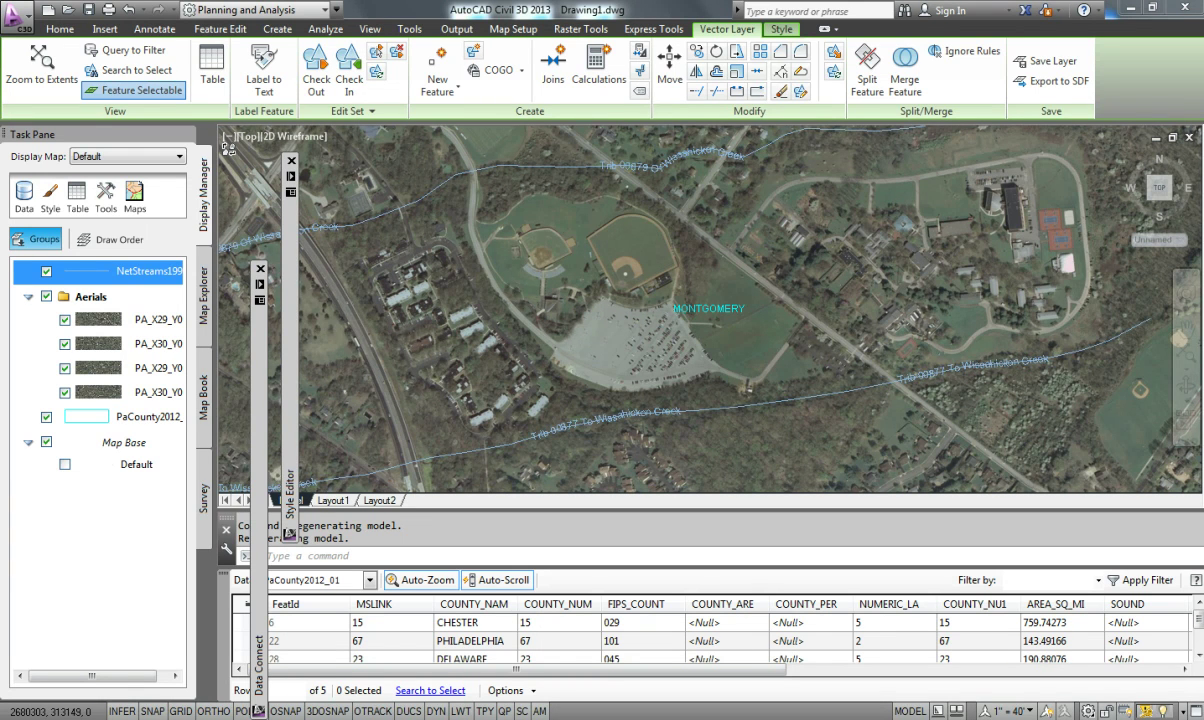
Pan west and zoom around Montgomery to view the labelled creek lines
{"action": "scroll", "coordinate": [350, 328], "scroll_direction": "down", "scroll_amount": 2}
{"action": "middle_click_drag", "start_coordinate": [340, 300], "coordinate": [668, 260]}
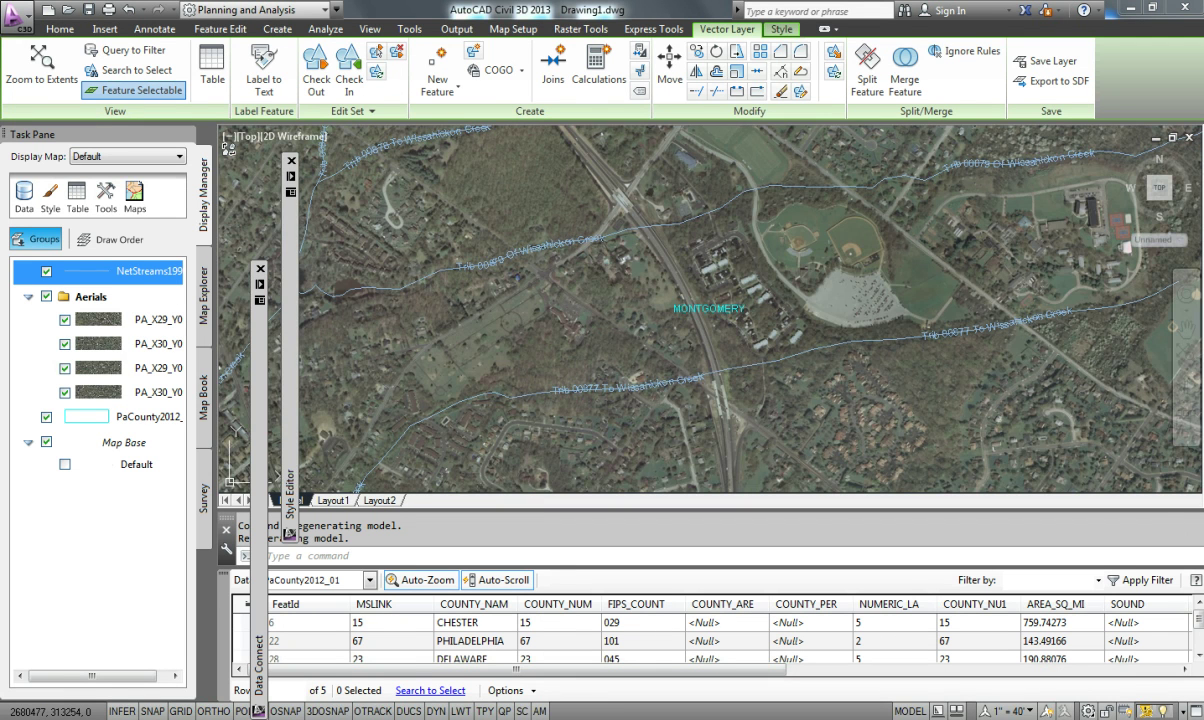
{"action": "middle_click_drag", "start_coordinate": [417, 325], "coordinate": [415, 325]}
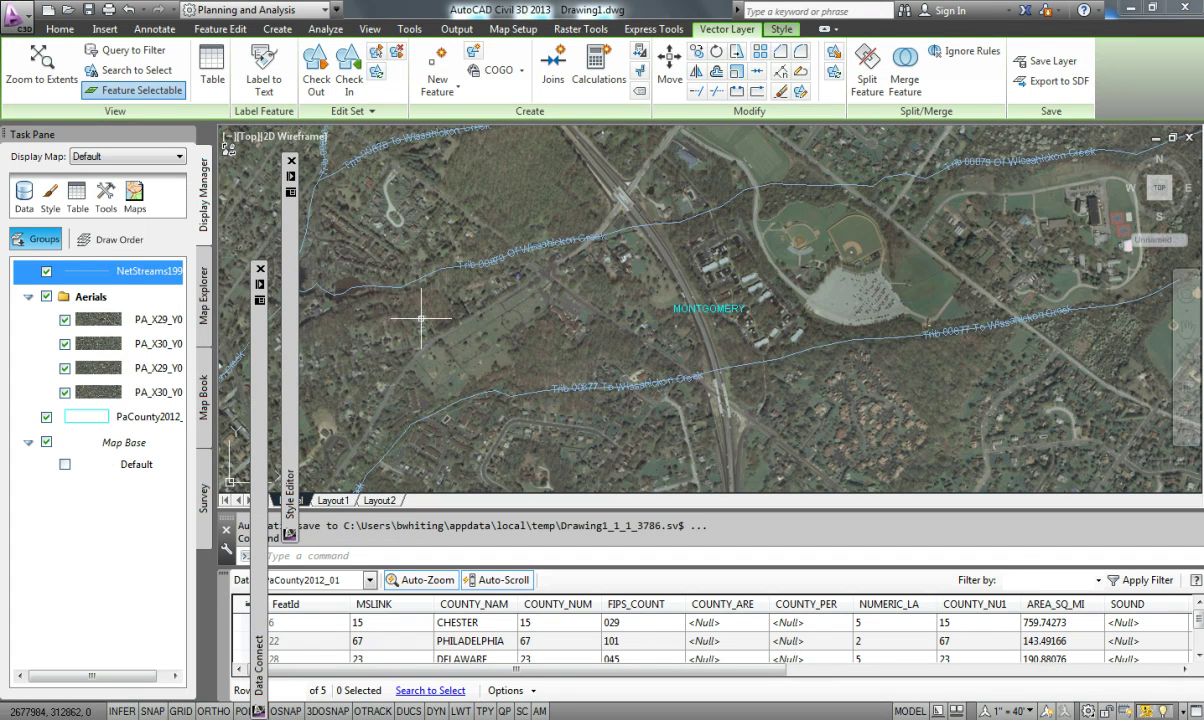
{"action": "middle_click_drag", "start_coordinate": [330, 347], "coordinate": [718, 271]}
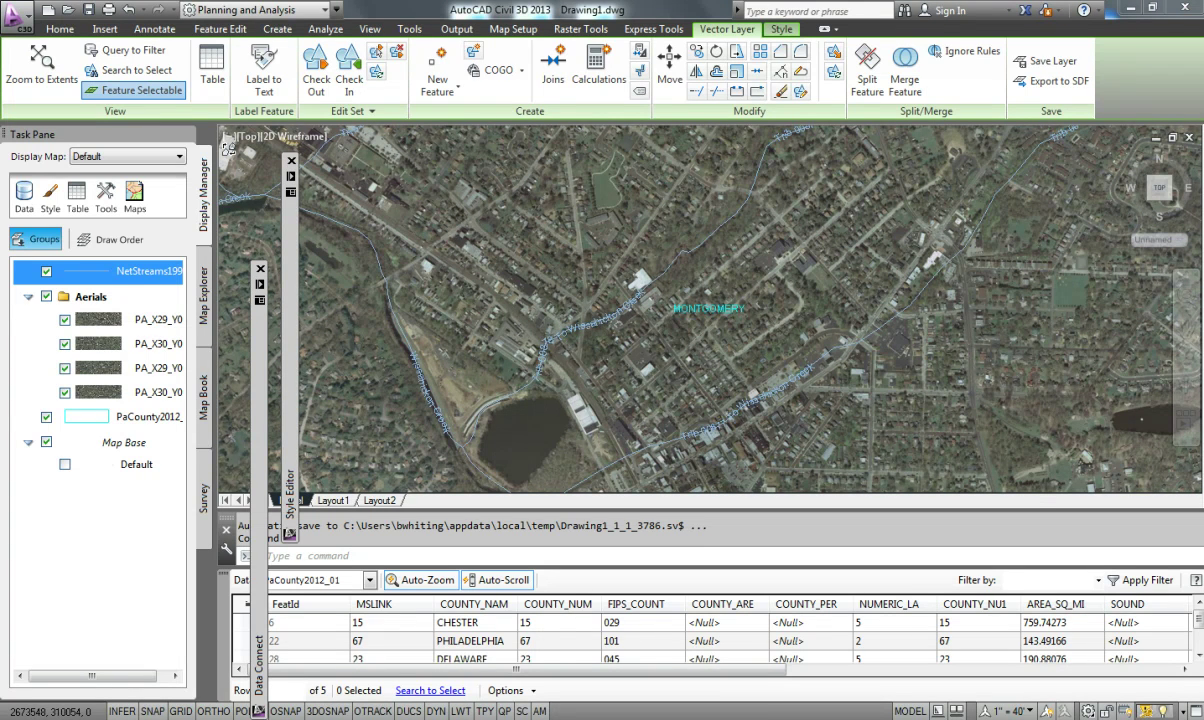
{"action": "scroll", "coordinate": [523, 330], "scroll_direction": "up", "scroll_amount": 2}
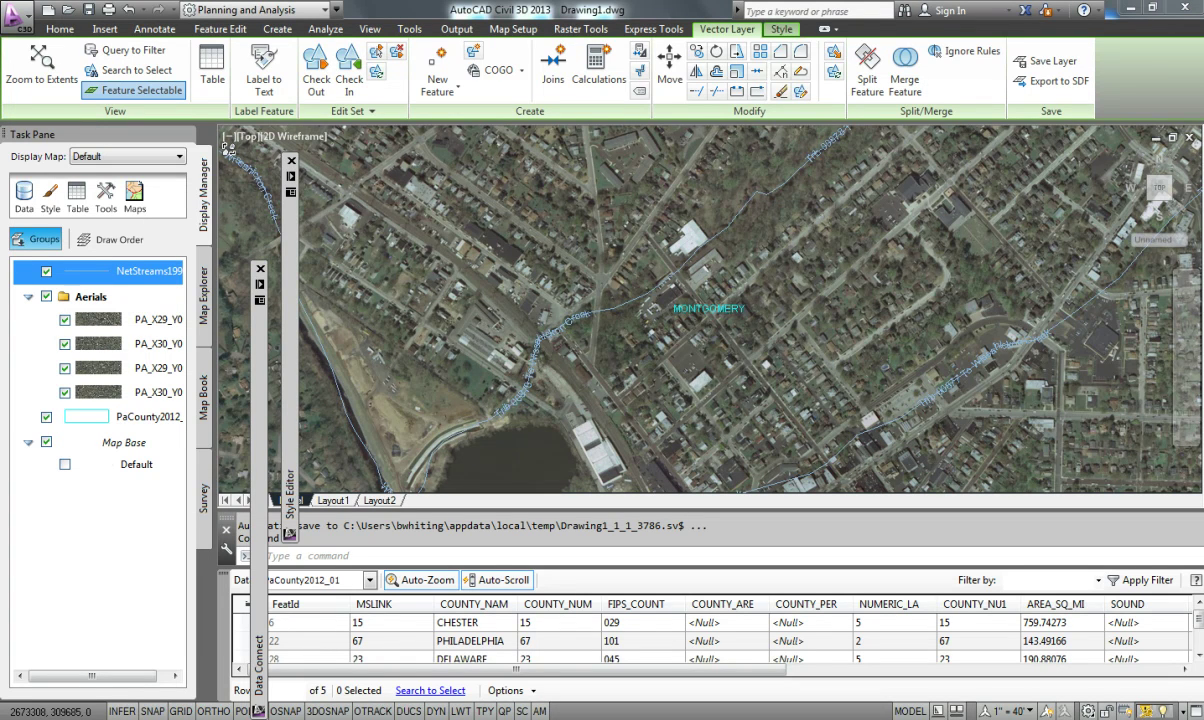
{"action": "scroll", "coordinate": [504, 415], "scroll_direction": "down", "scroll_amount": 2}
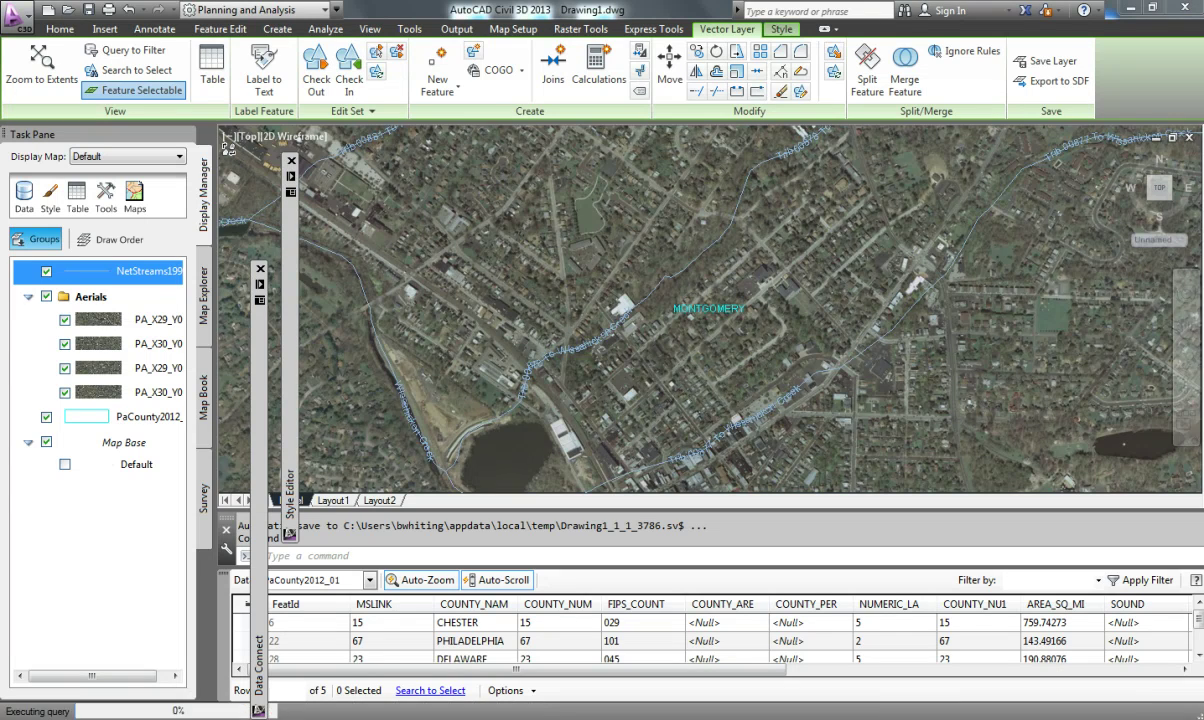
{"action": "scroll", "coordinate": [540, 430], "scroll_direction": "down", "scroll_amount": 2}
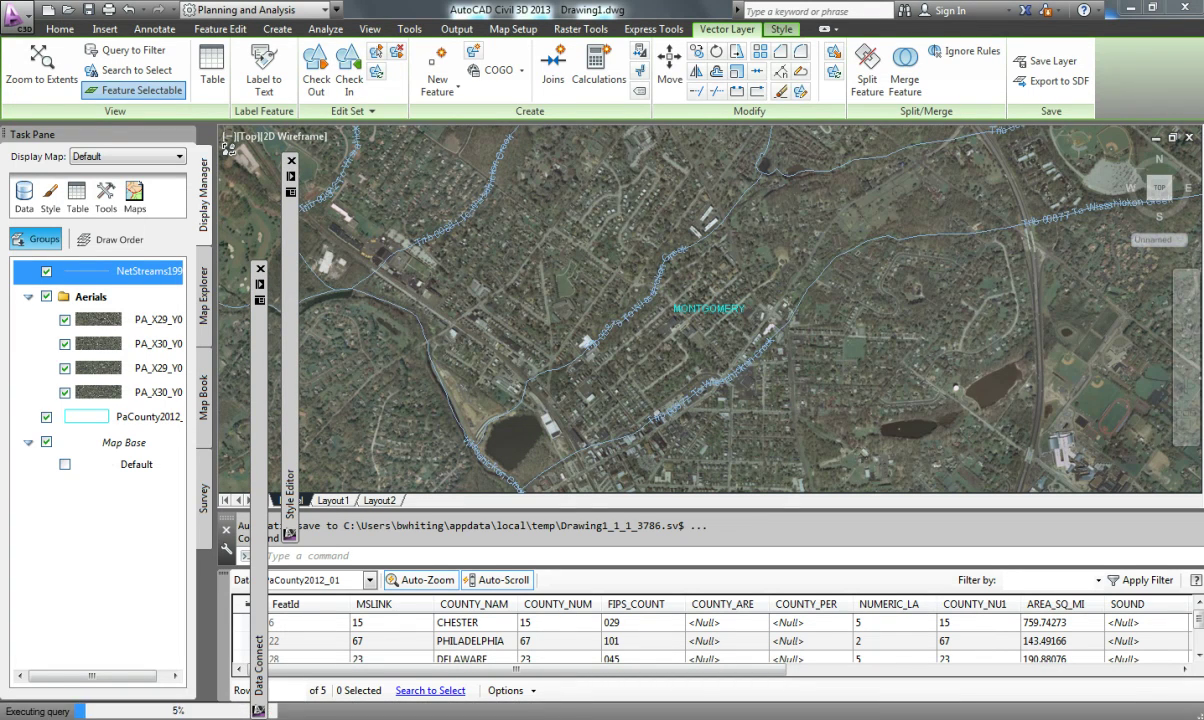
{"action": "scroll", "coordinate": [607, 367], "scroll_direction": "down", "scroll_amount": 2}
Filter the stream layer by adding AND NAME LIKE 'Wissahickon Creek' to its query
{"action": "right_click", "coordinate": [155, 278]}
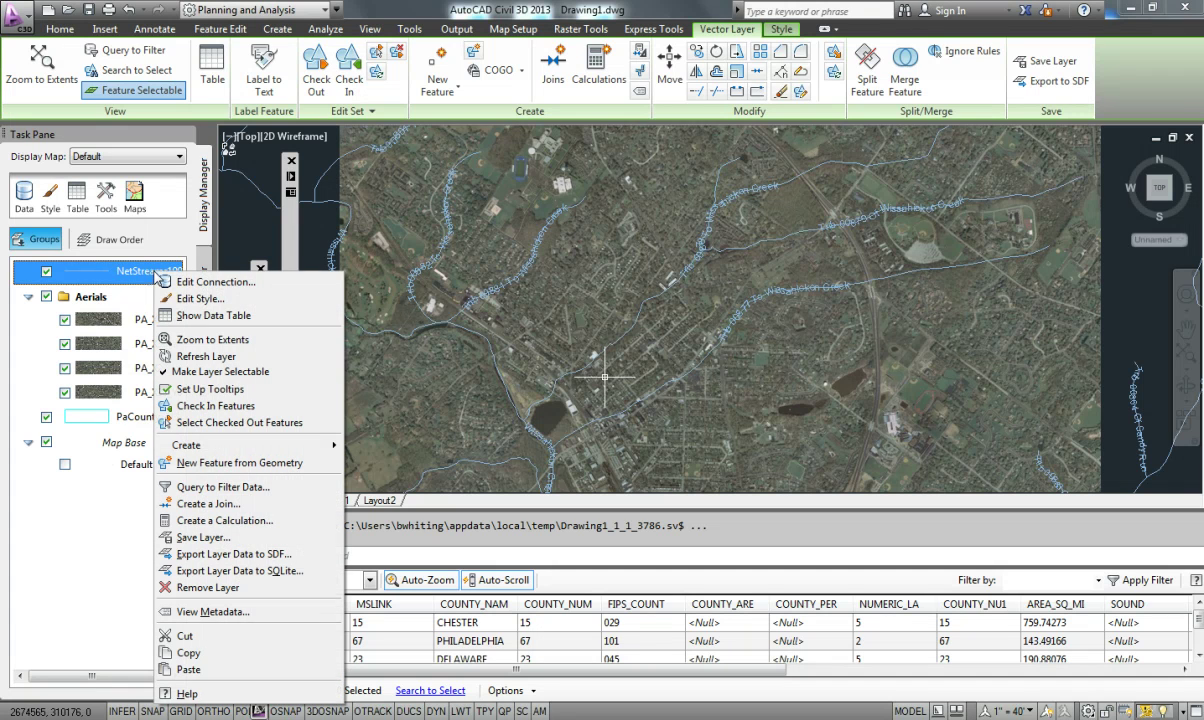
{"action": "left_click", "coordinate": [225, 488]}
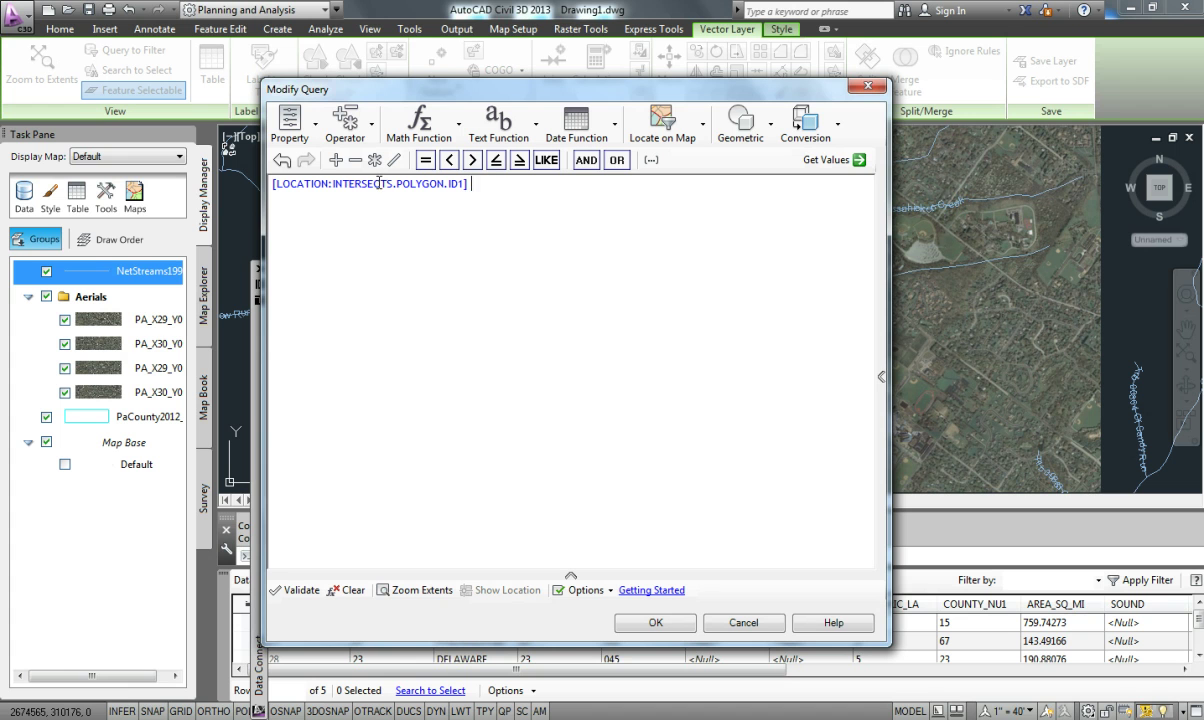
{"action": "left_click", "coordinate": [586, 160]}
{"action": "left_click", "coordinate": [513, 185]}
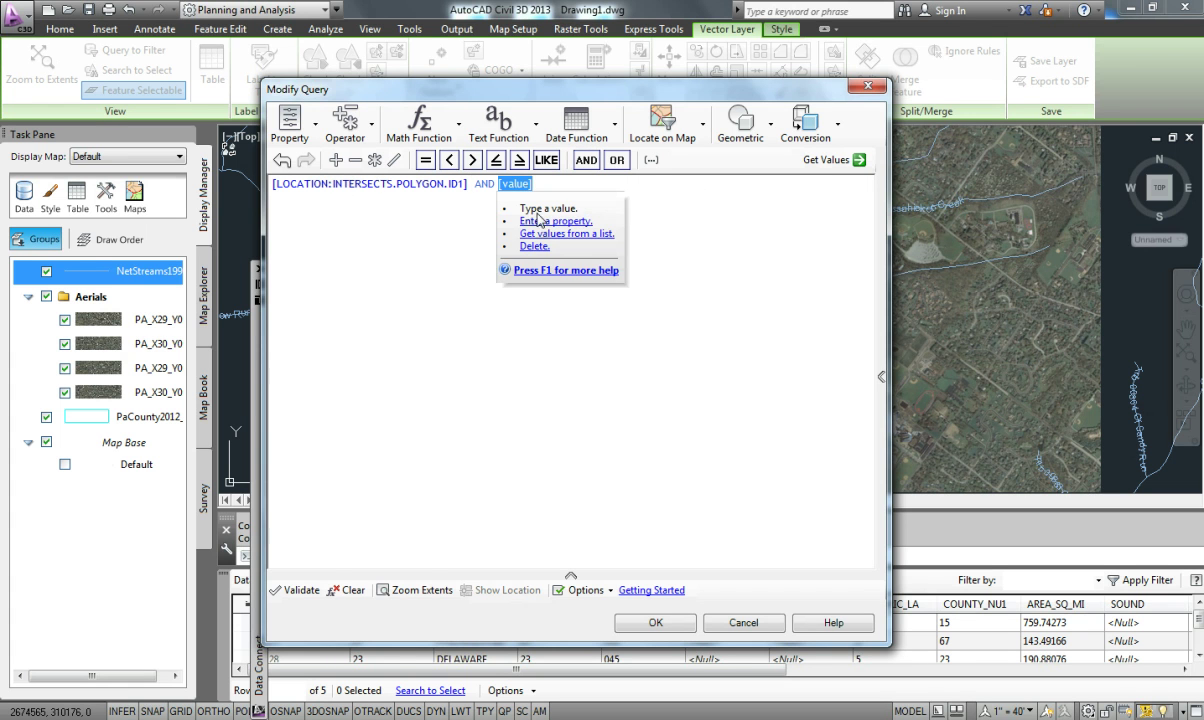
{"action": "left_click", "coordinate": [538, 220]}
{"action": "left_click", "coordinate": [335, 190]}
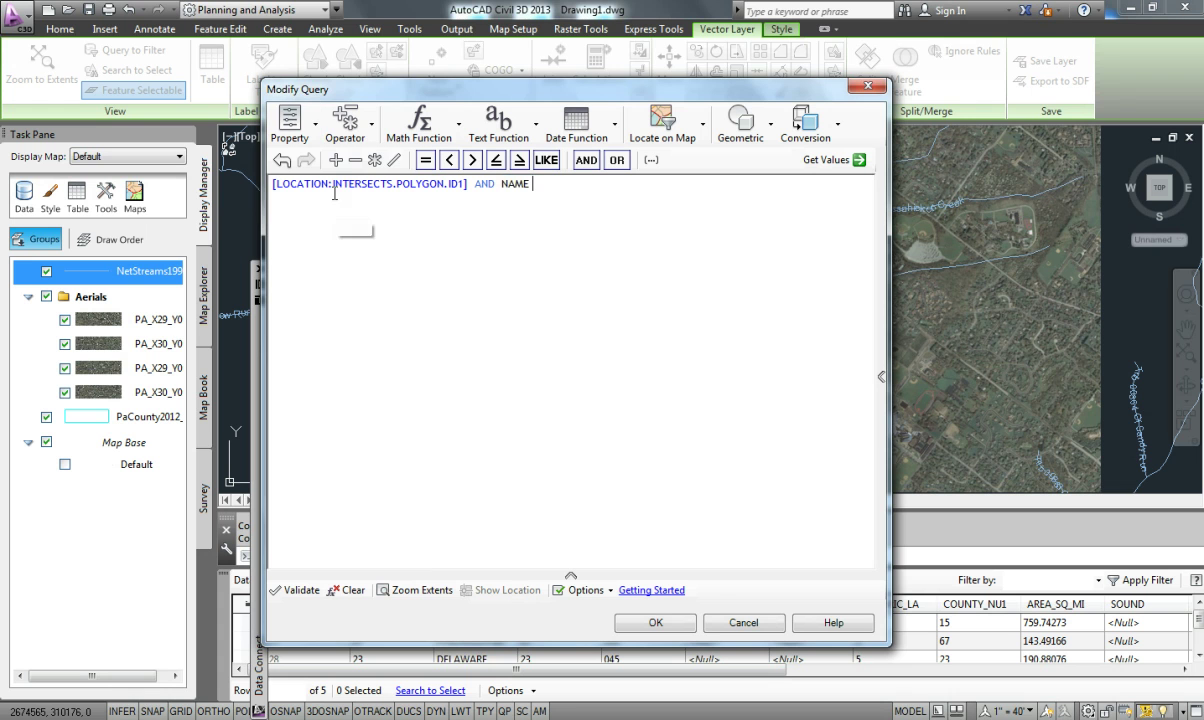
{"action": "left_click", "coordinate": [546, 160]}
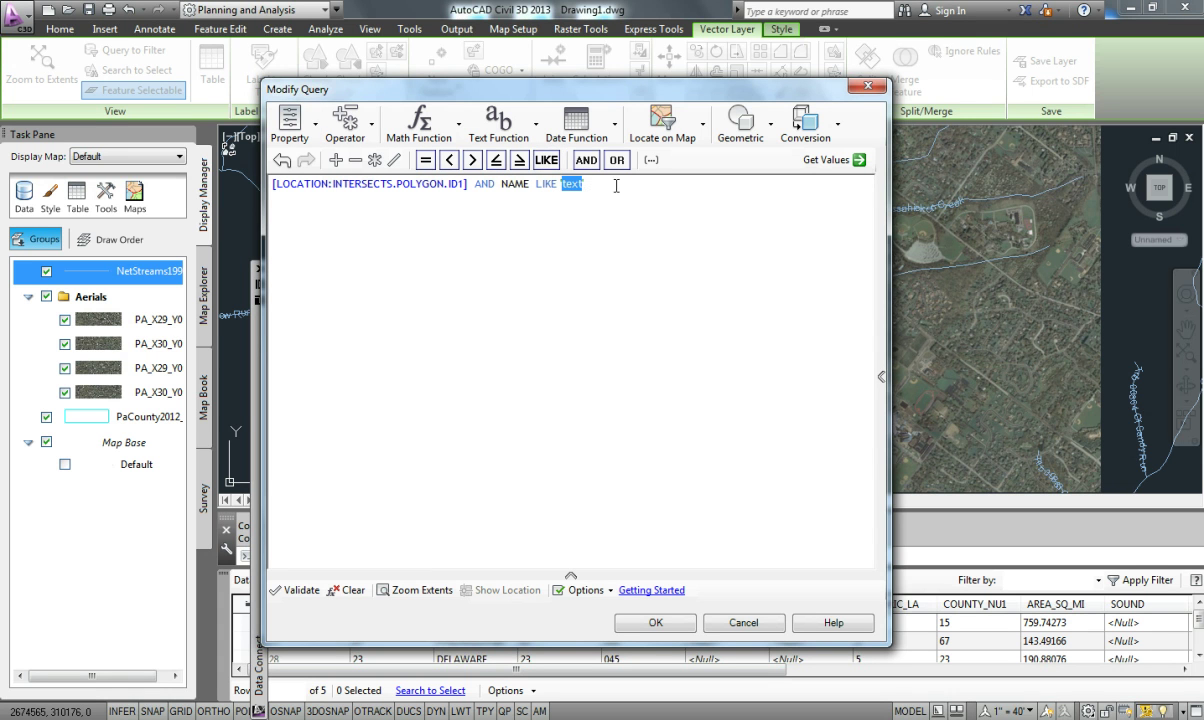
{"action": "left_click", "coordinate": [574, 186]}
{"action": "left_click", "coordinate": [583, 185]}
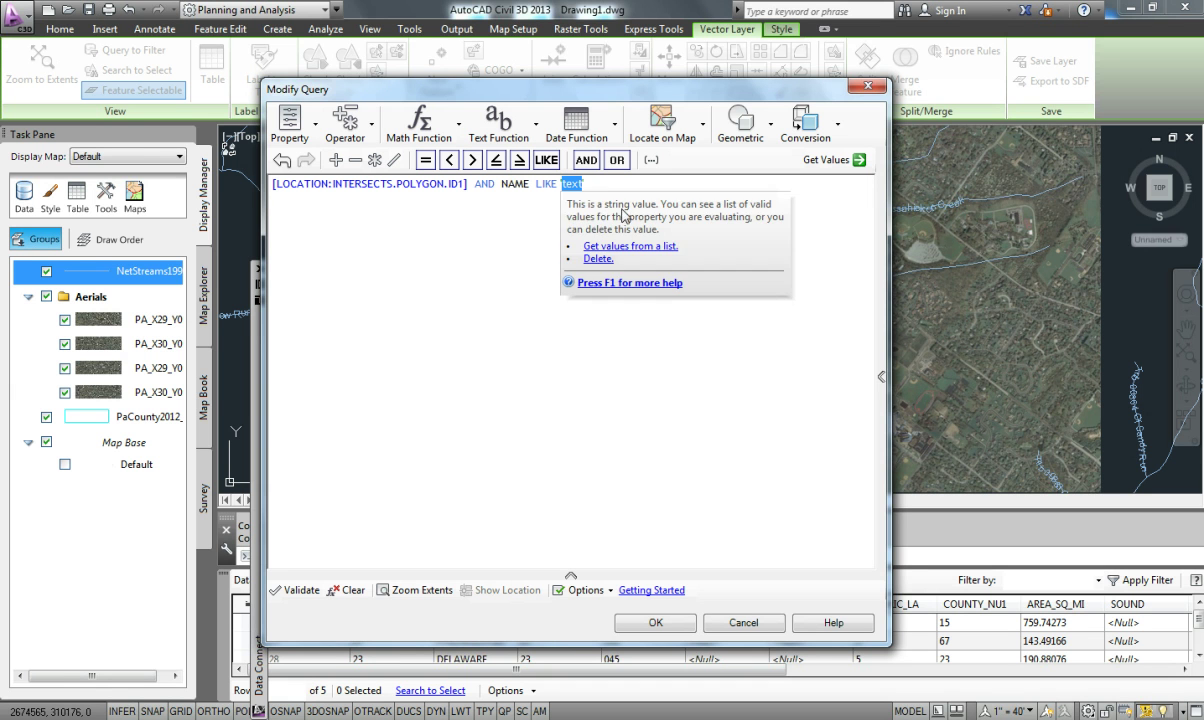
{"action": "left_click_drag", "start_coordinate": [630, 96], "coordinate": [936, 157]}
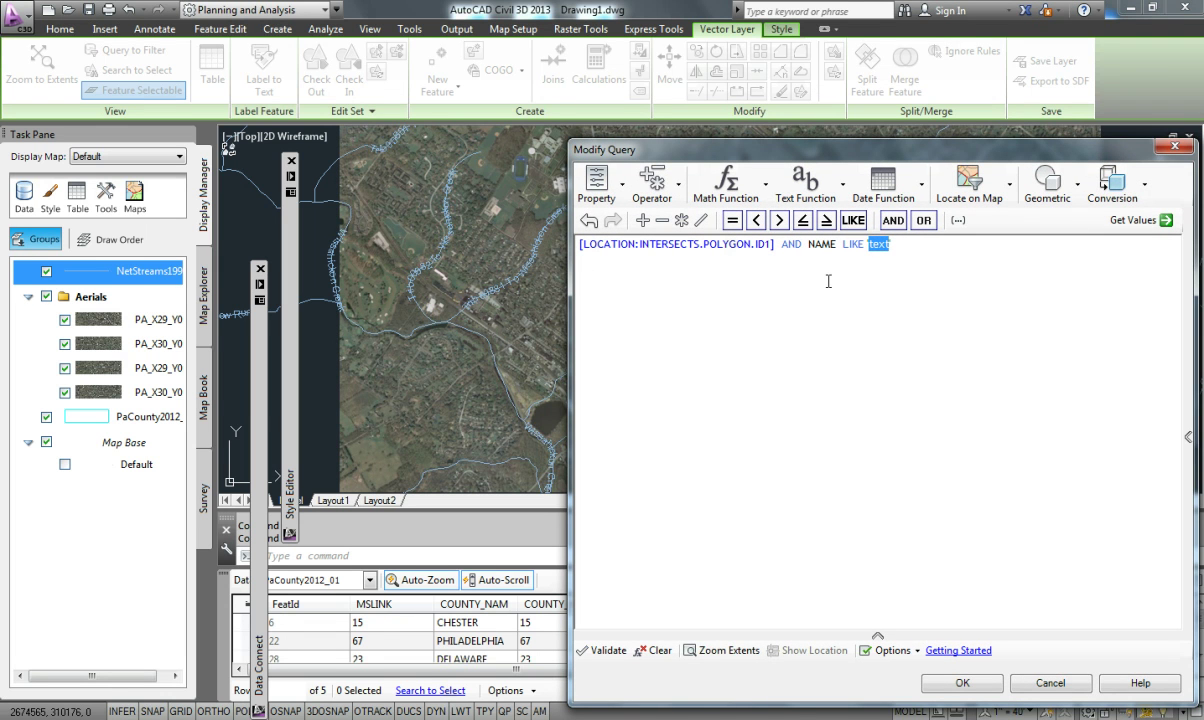
{"action": "type", "text": "'Wissahickon Creek"}
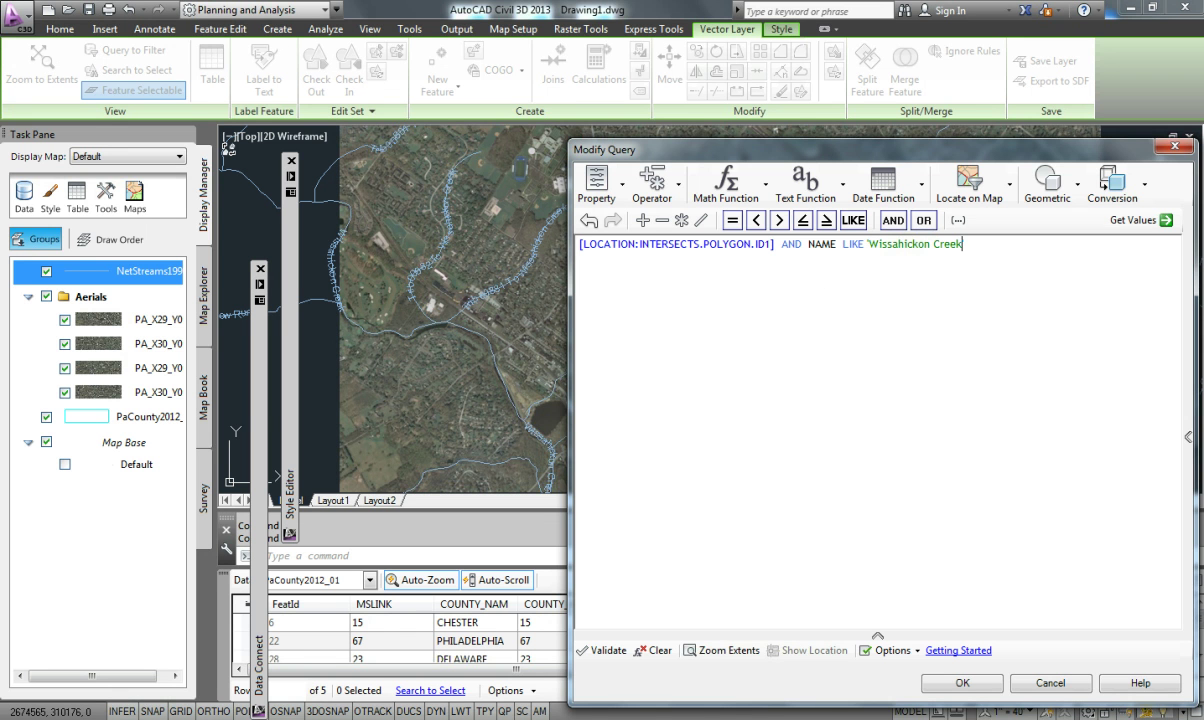
{"action": "left_click", "coordinate": [962, 684]}
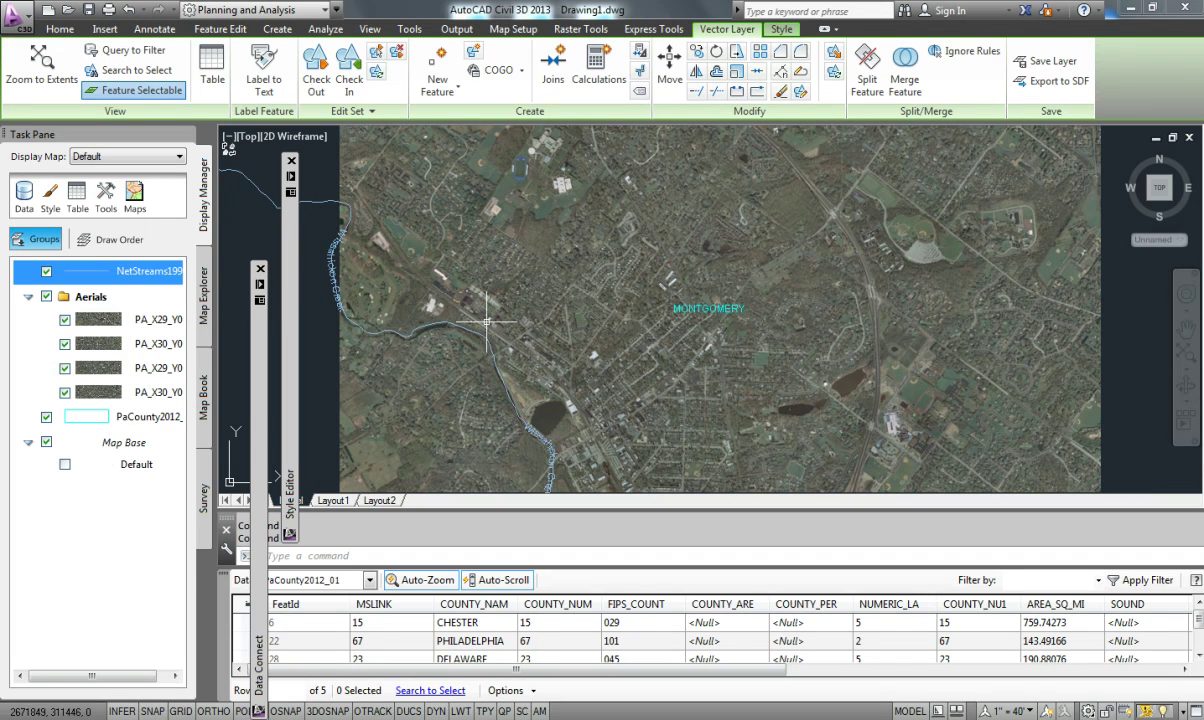
Reopen the NetStreams query filter and inspect the LIKE comparison options
{"action": "right_click", "coordinate": [152, 272]}
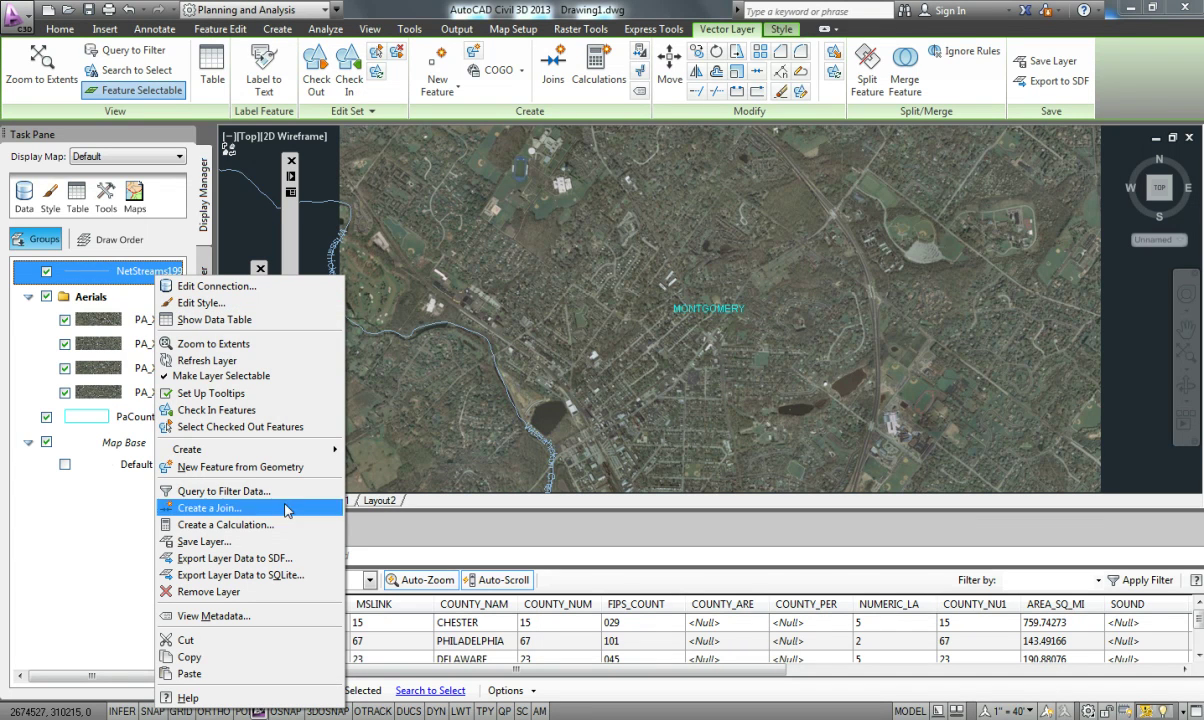
{"action": "left_click", "coordinate": [224, 491]}
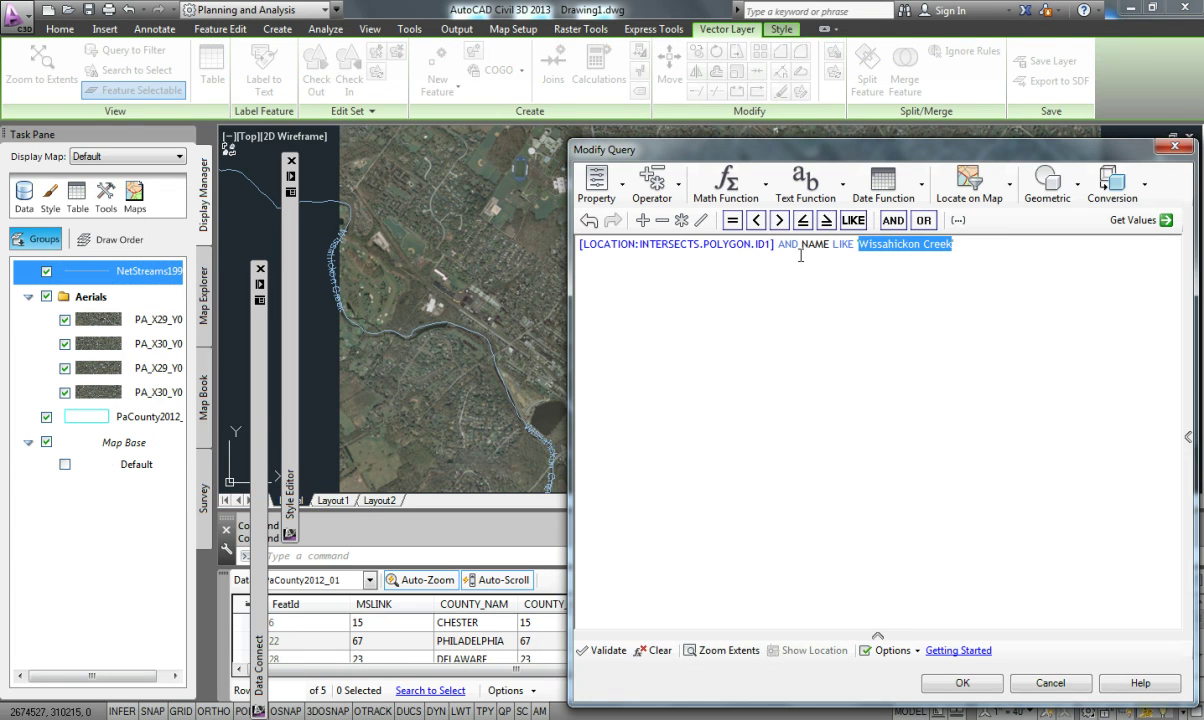
{"action": "left_click", "coordinate": [845, 245]}
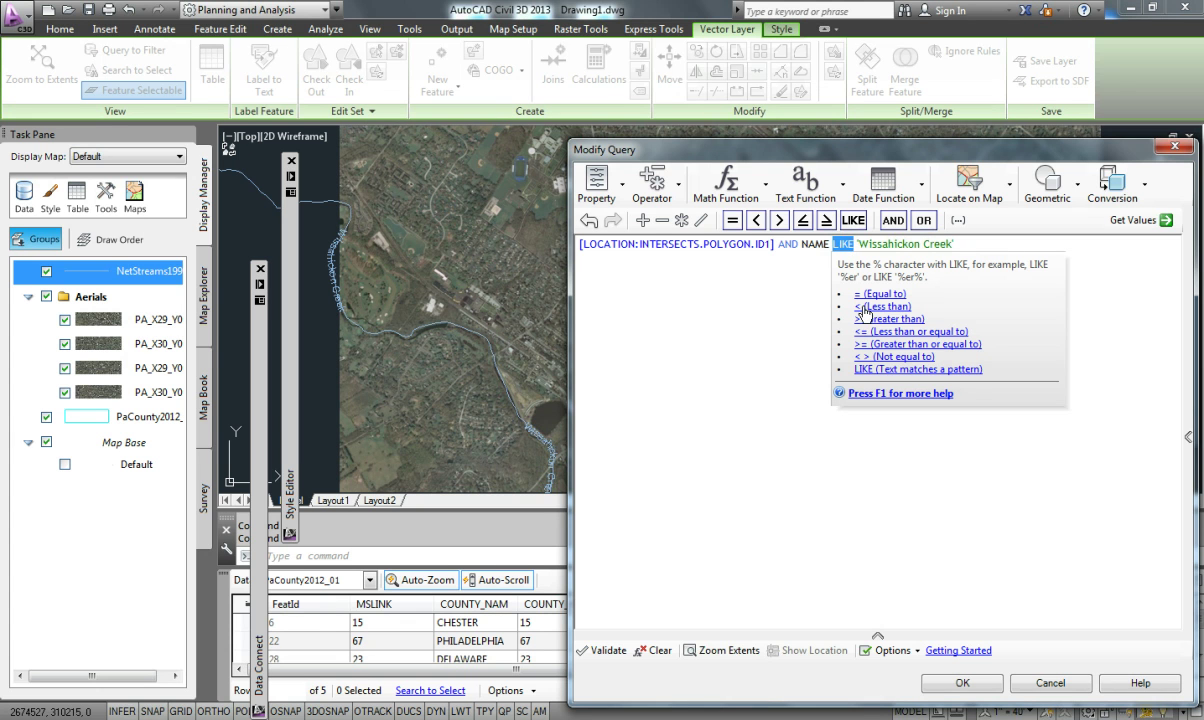
Delete the NAME LIKE 'Wissahickon Creek' condition and re-add a NAME LIKE condition
{"action": "left_click", "coordinate": [1029, 251]}
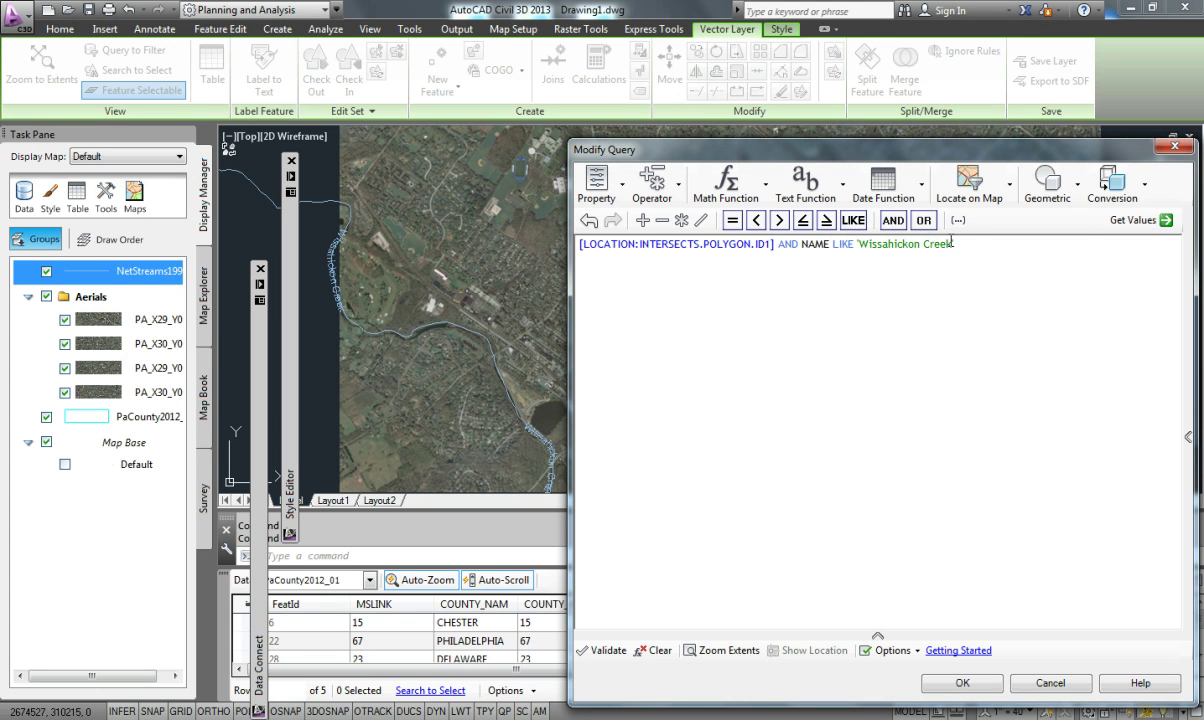
{"action": "left_click_drag", "start_coordinate": [952, 244], "coordinate": [803, 244]}
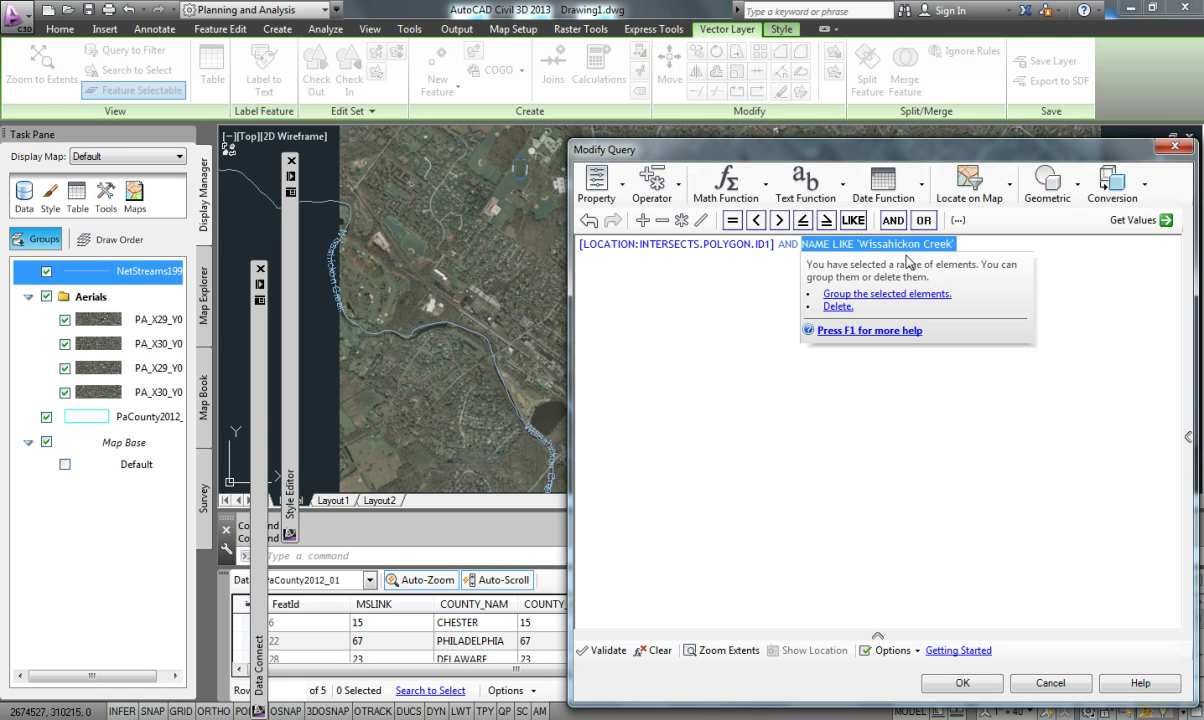
{"action": "key", "text": "Delete"}
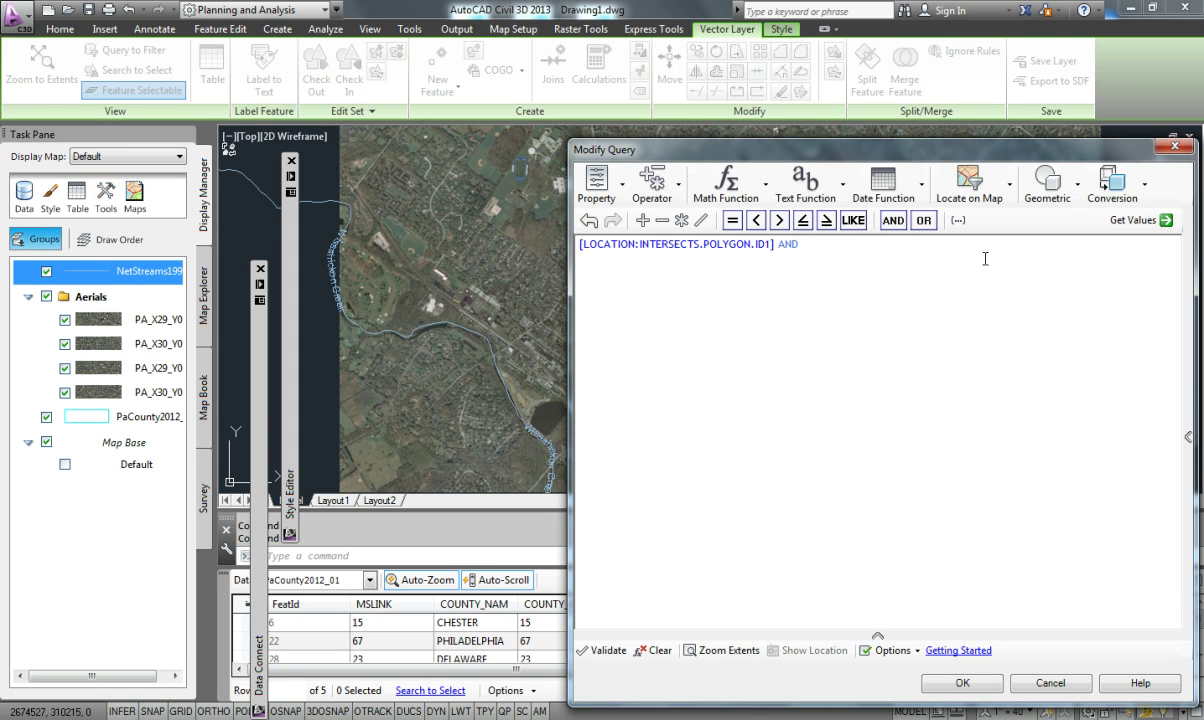
{"action": "left_click", "coordinate": [597, 185]}
{"action": "left_click", "coordinate": [632, 251]}
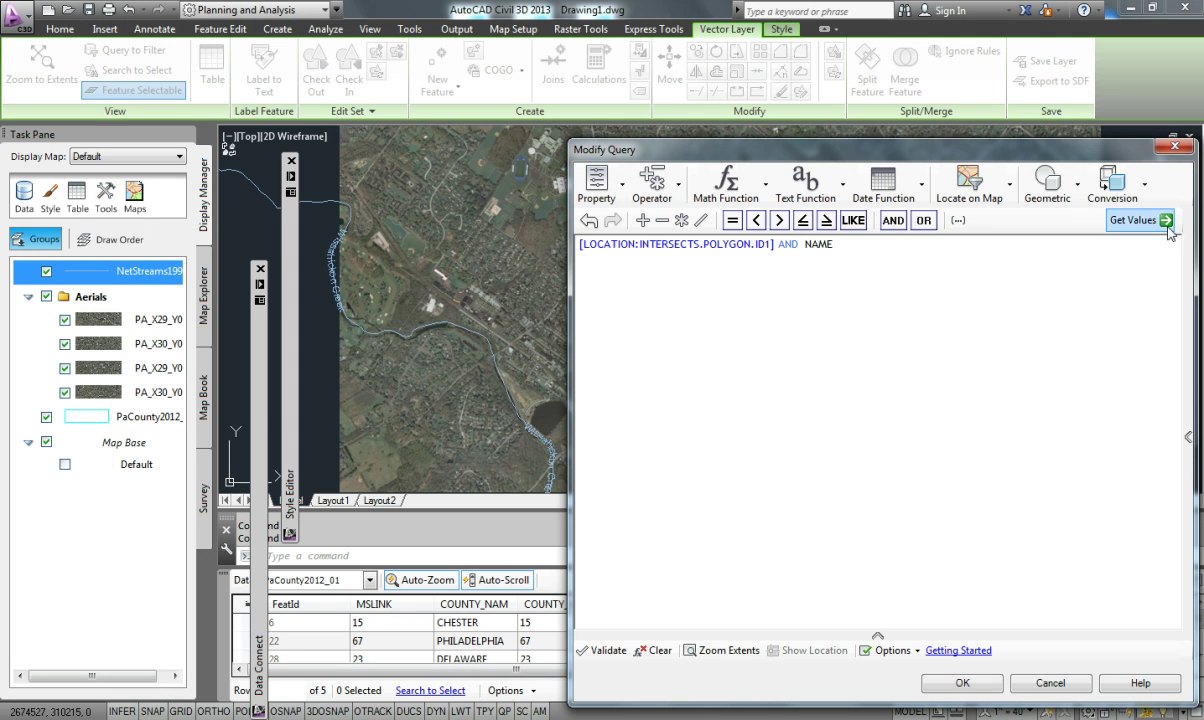
{"action": "left_click", "coordinate": [855, 221]}
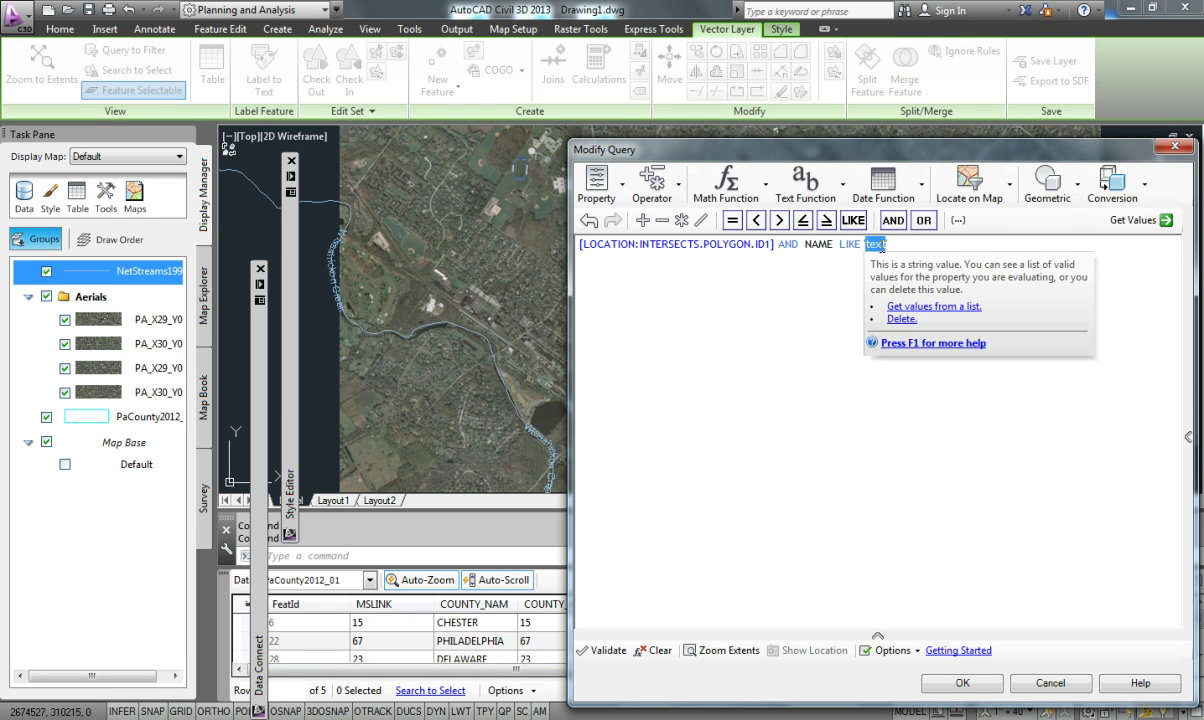
Retrieve all stream NAME values and page through the list, such as First Fork
{"action": "left_click", "coordinate": [938, 313]}
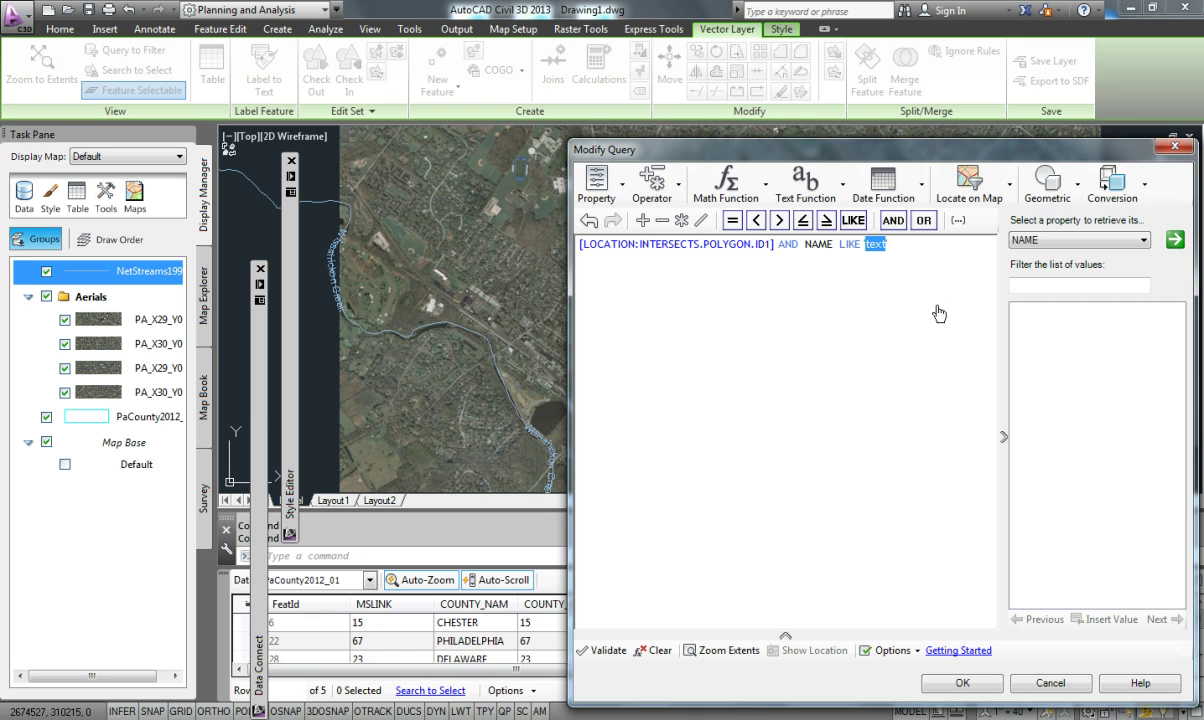
{"action": "left_click_drag", "start_coordinate": [943, 152], "coordinate": [803, 148]}
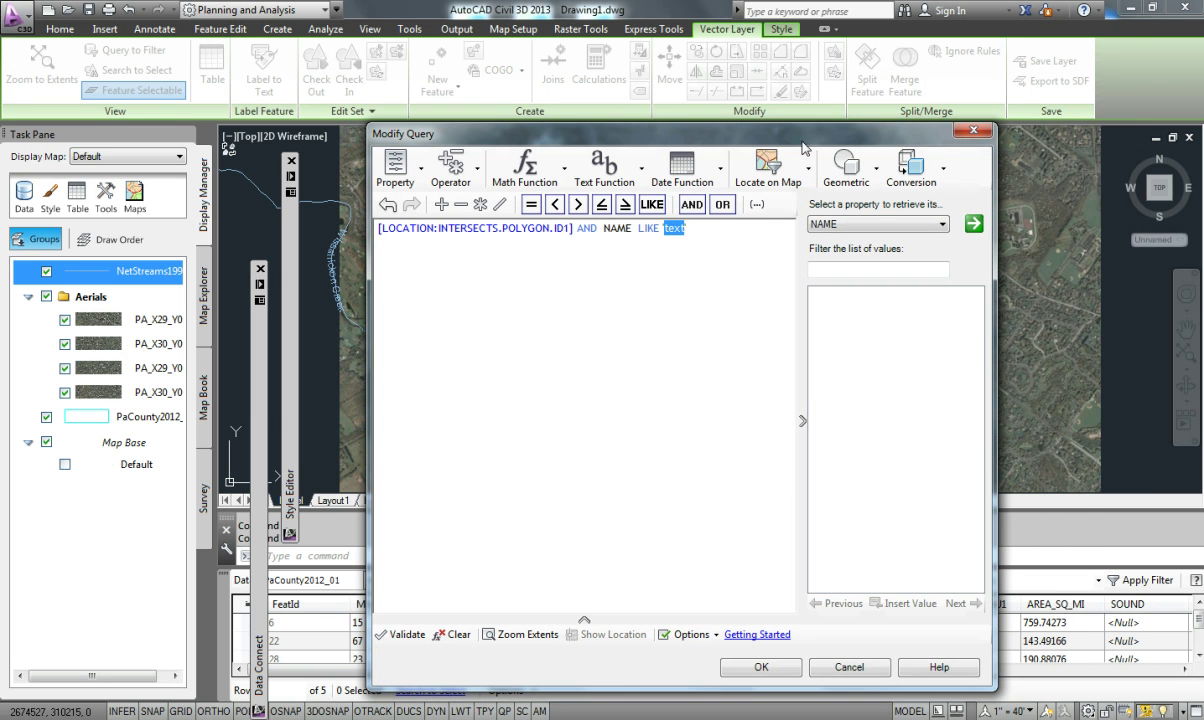
{"action": "left_click", "coordinate": [974, 225]}
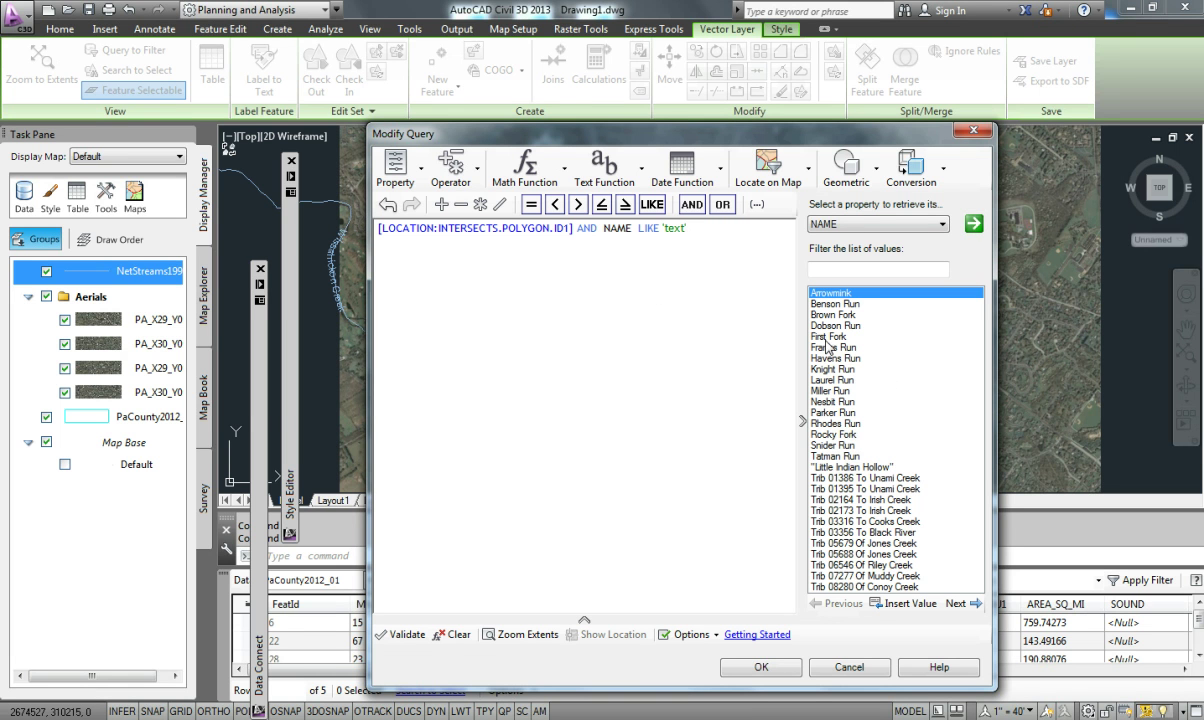
{"action": "left_click", "coordinate": [828, 338]}
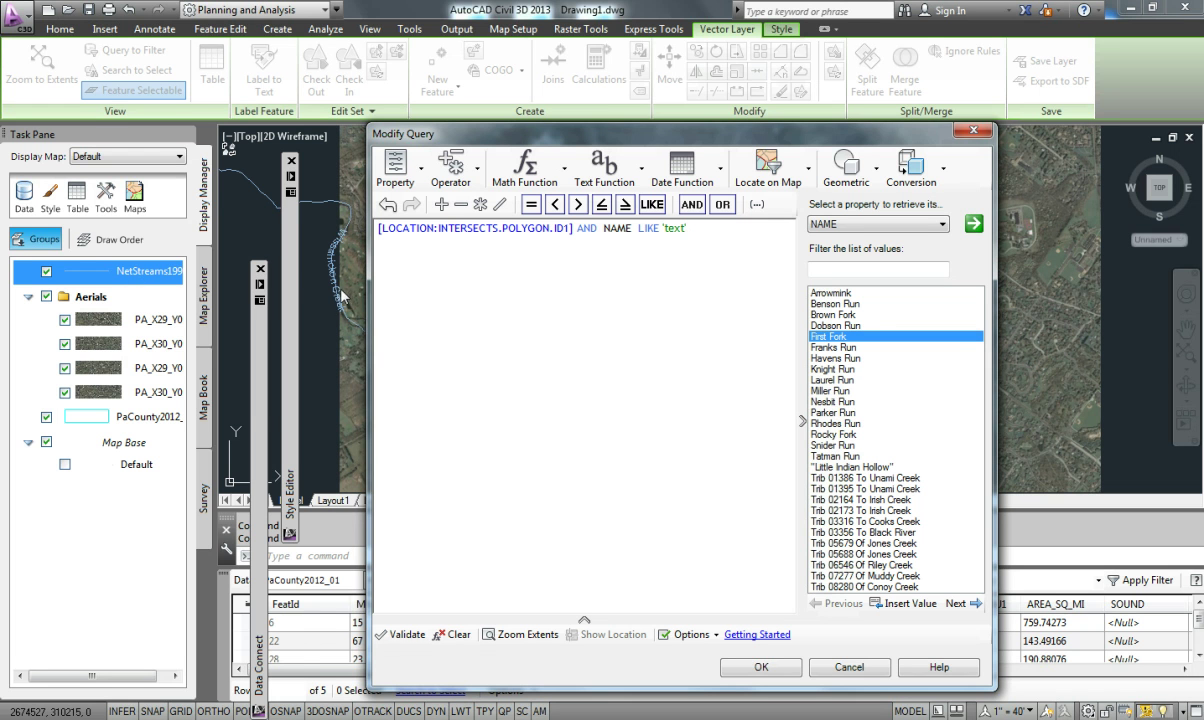
{"action": "left_click", "coordinate": [962, 604]}
{"action": "left_click", "coordinate": [963, 605]}
{"action": "left_click", "coordinate": [963, 605]}
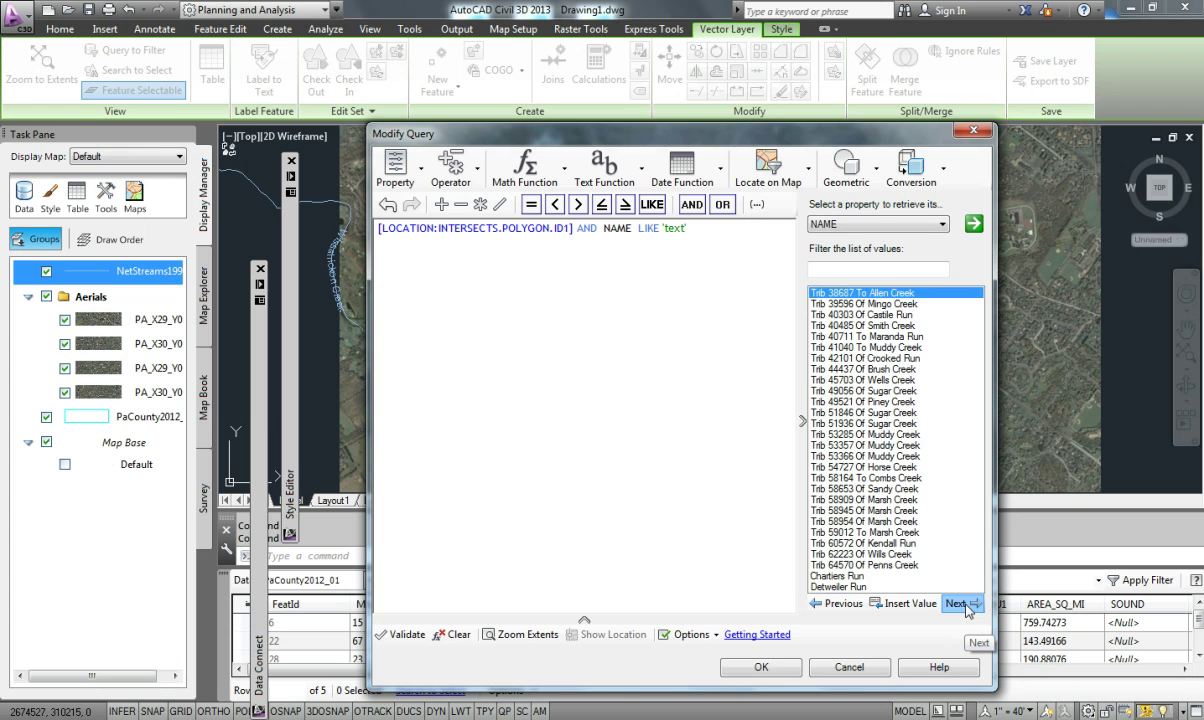
{"action": "left_click", "coordinate": [963, 605]}
{"action": "left_click", "coordinate": [963, 605]}
{"action": "left_click", "coordinate": [963, 605]}
{"action": "left_click", "coordinate": [963, 605]}
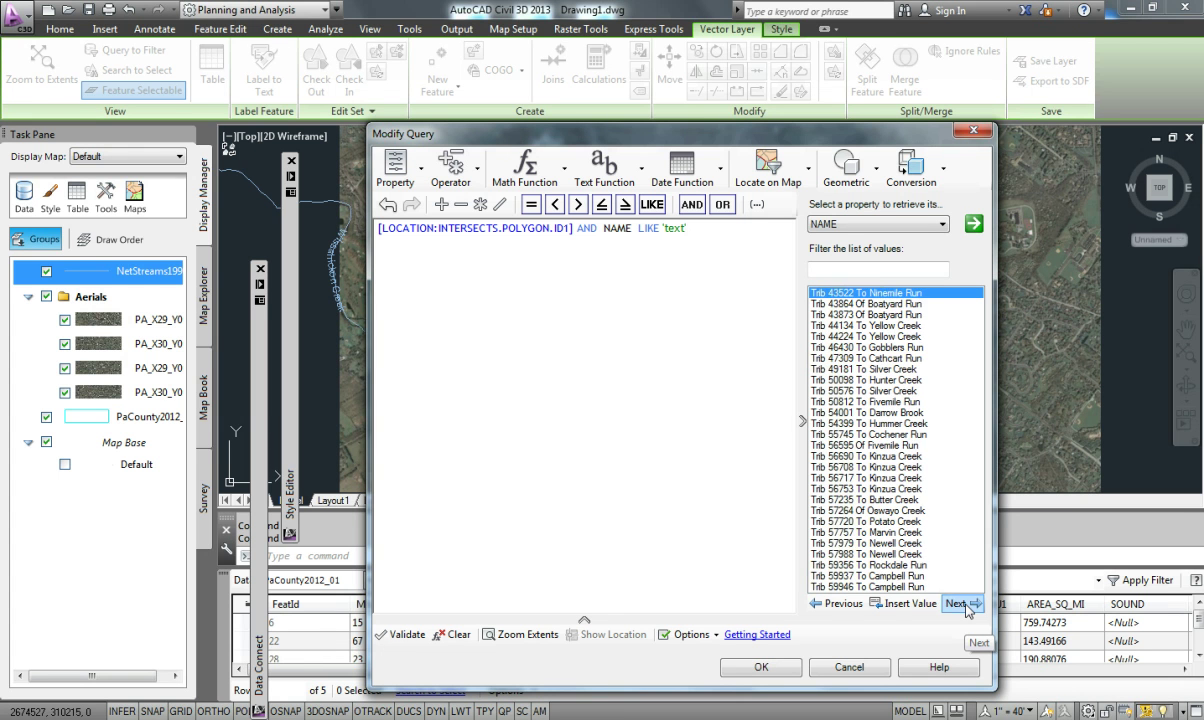
{"action": "left_click", "coordinate": [963, 605]}
{"action": "left_click", "coordinate": [963, 605]}
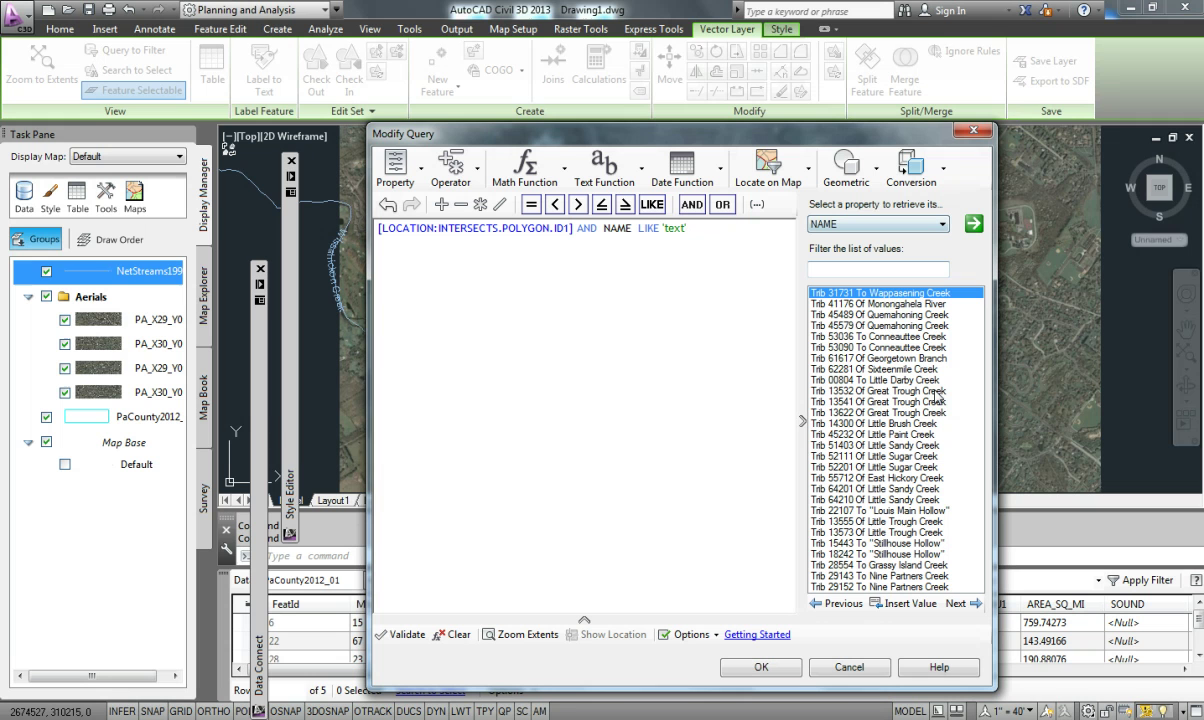
Cancel the query editor, leaving the Wissahickon Creek filter unchanged
{"action": "double_click", "coordinate": [674, 228]}
{"action": "left_click", "coordinate": [849, 667]}
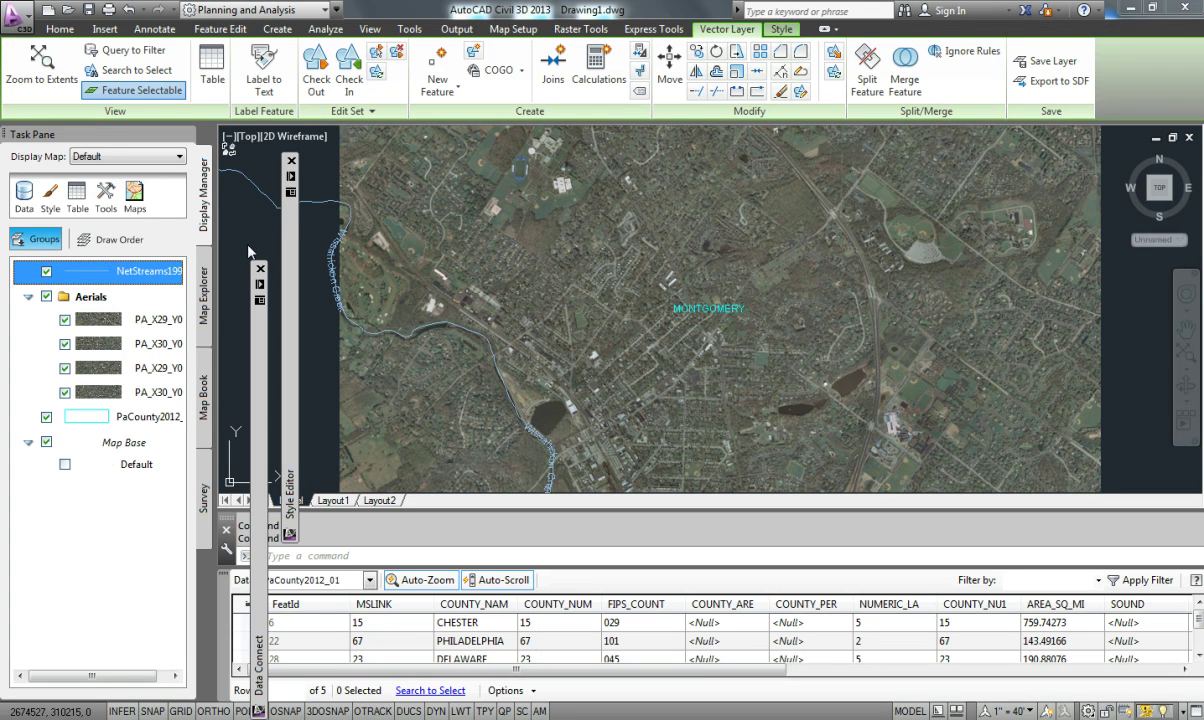
{"action": "right_click", "coordinate": [121, 262]}
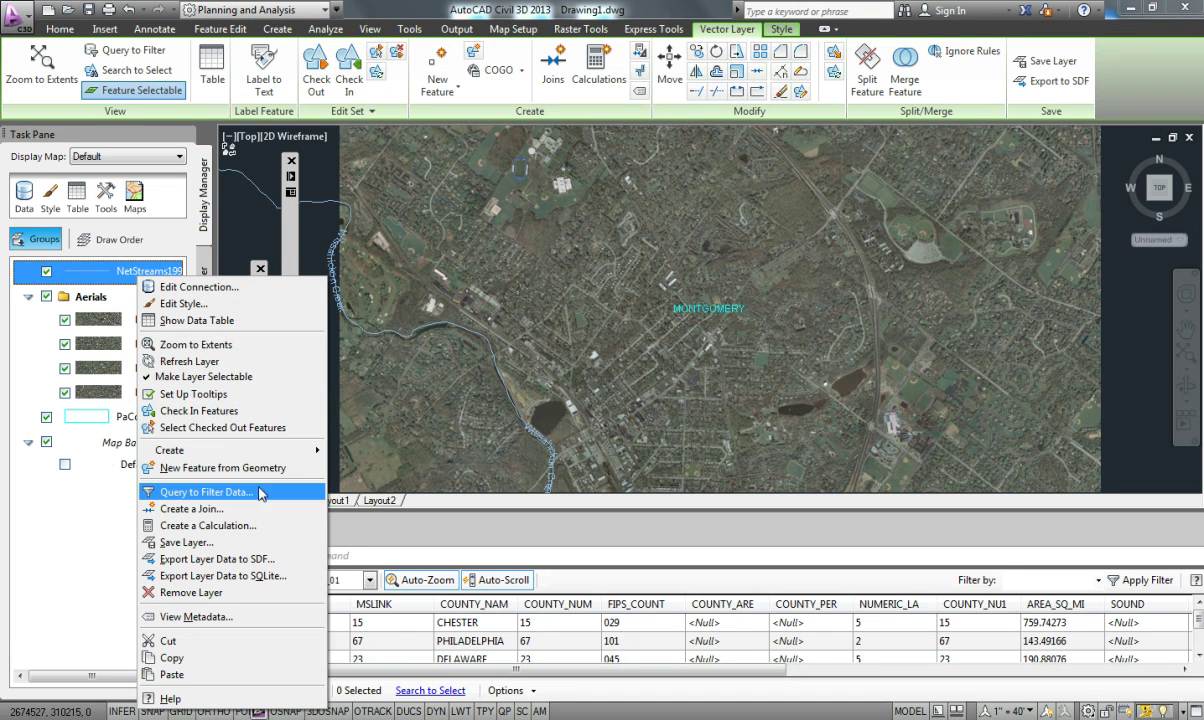
Replace 'Wissahickon Creek' with 'Trib%' in the NAME LIKE condition and apply the query
{"action": "left_click", "coordinate": [205, 492]}
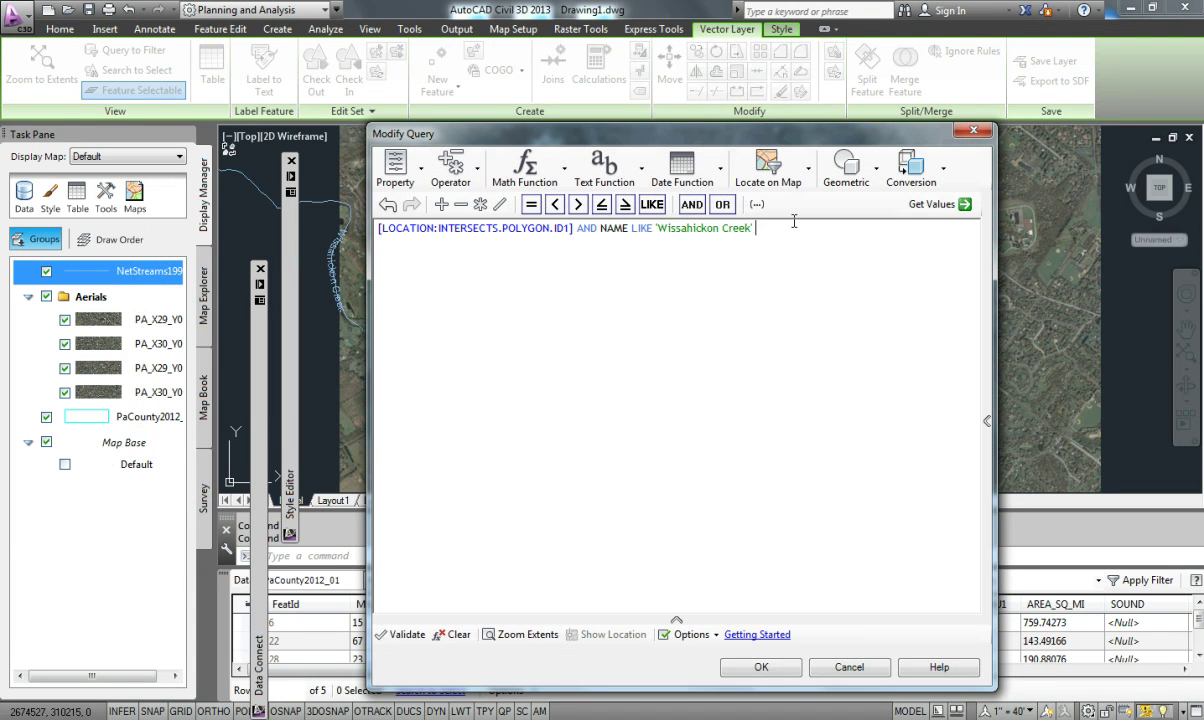
{"action": "left_click_drag", "start_coordinate": [754, 228], "coordinate": [658, 226]}
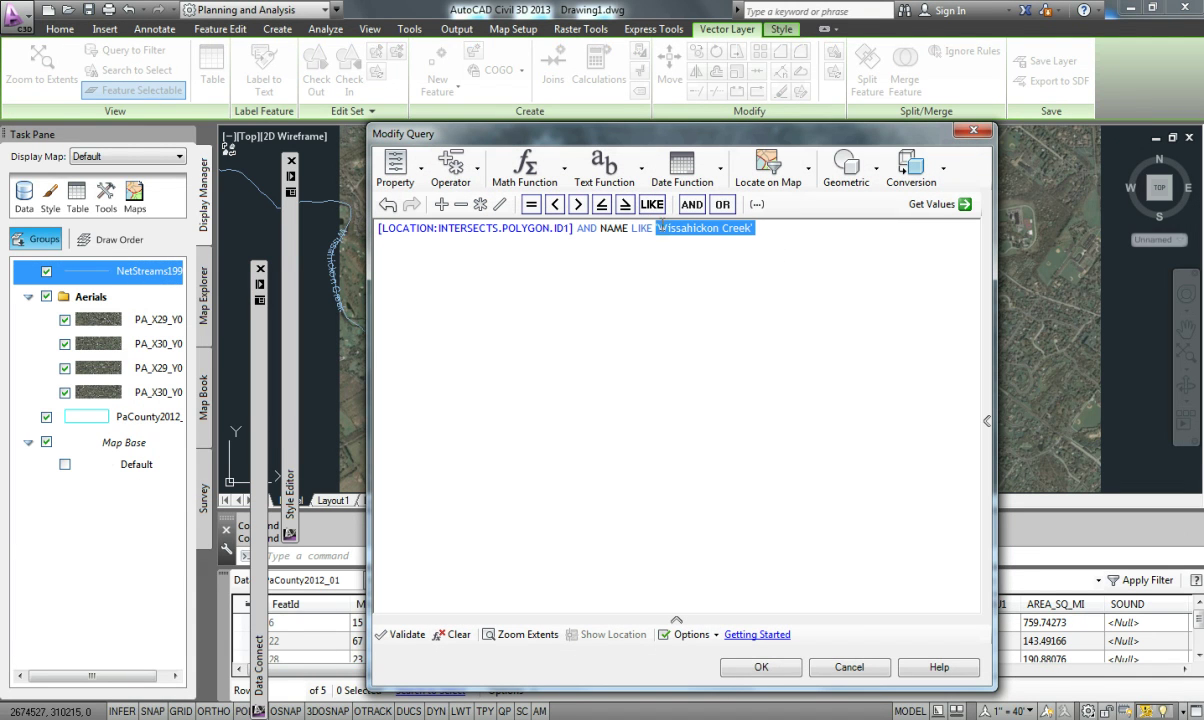
{"action": "left_click", "coordinate": [757, 228]}
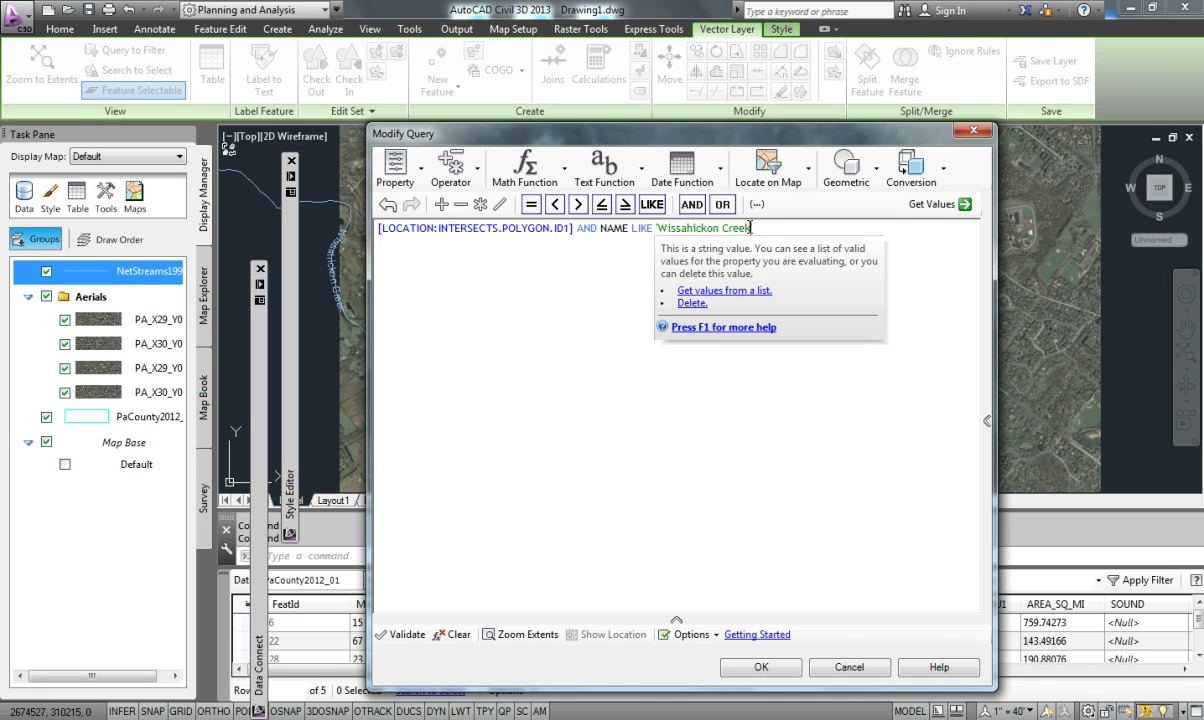
{"action": "left_click", "coordinate": [689, 229]}
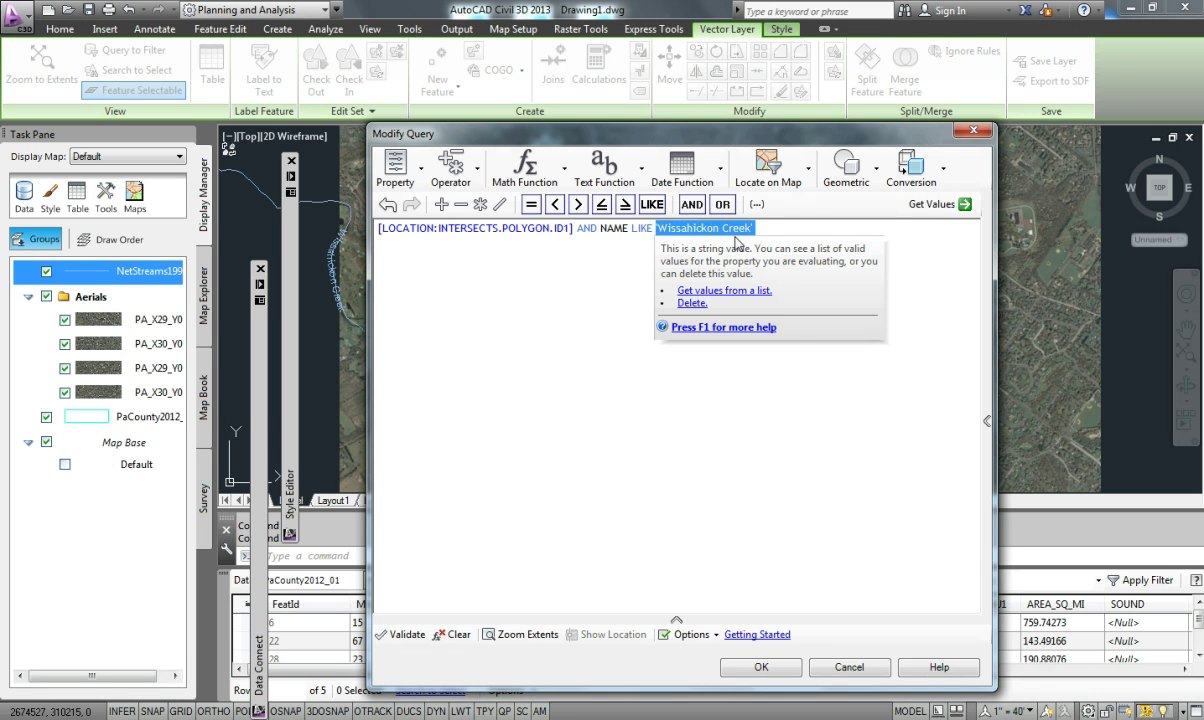
{"action": "key", "text": "Delete"}
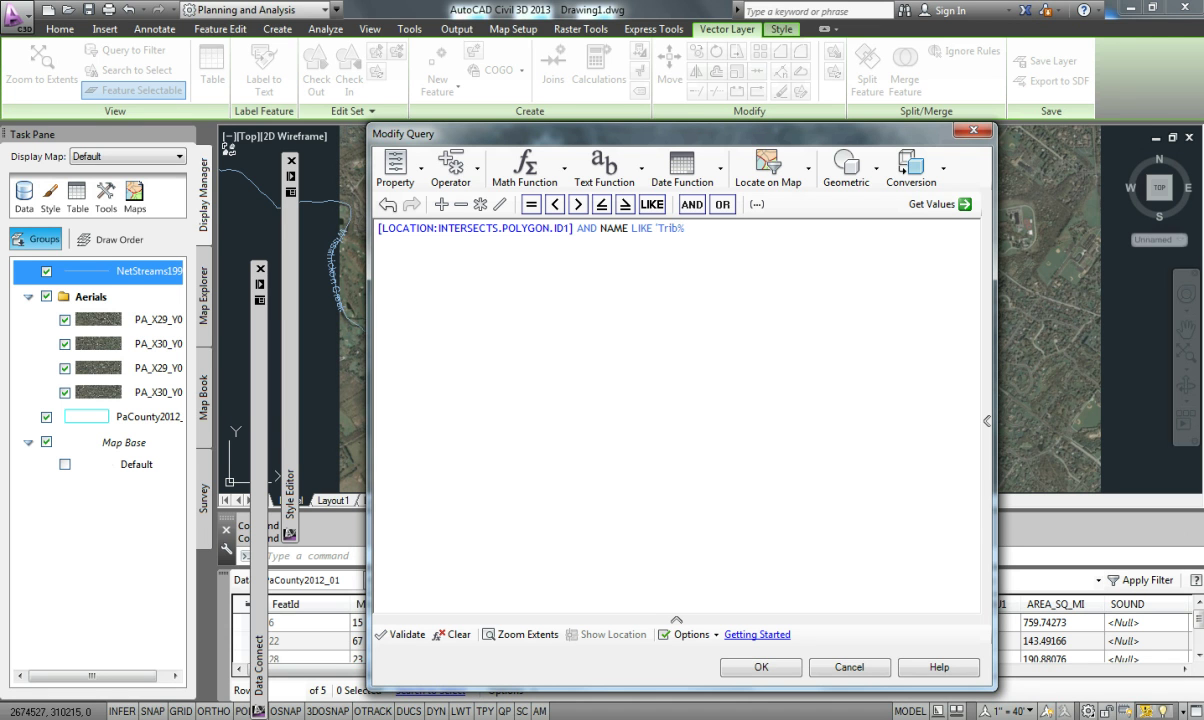
{"action": "left_click", "coordinate": [761, 666]}
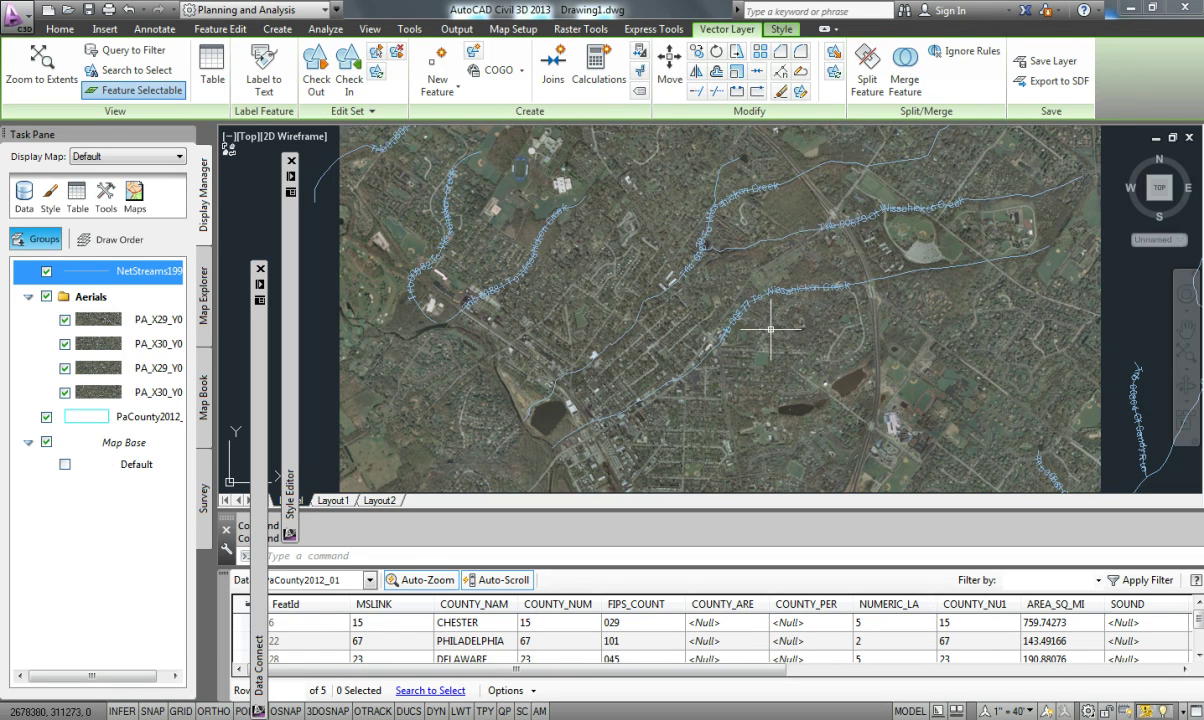
Change the stream name pattern from 'Trib%' to '%River' and rerun the query
{"action": "left_click", "coordinate": [650, 291]}
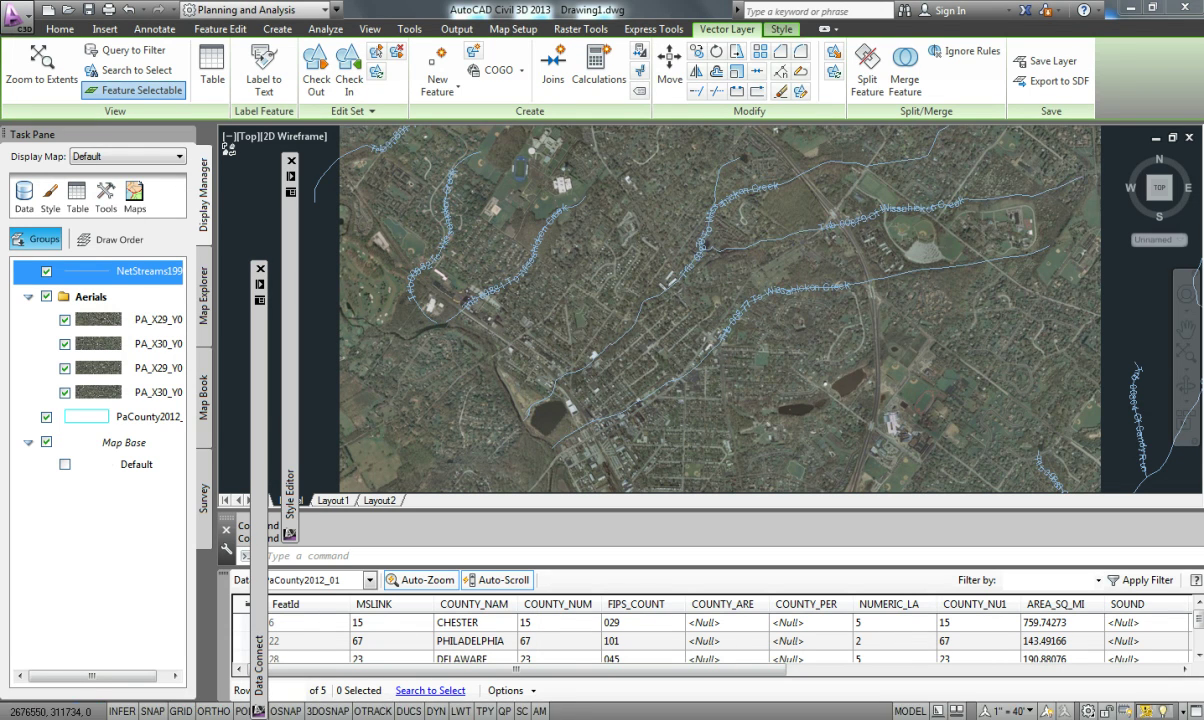
{"action": "right_click", "coordinate": [152, 272]}
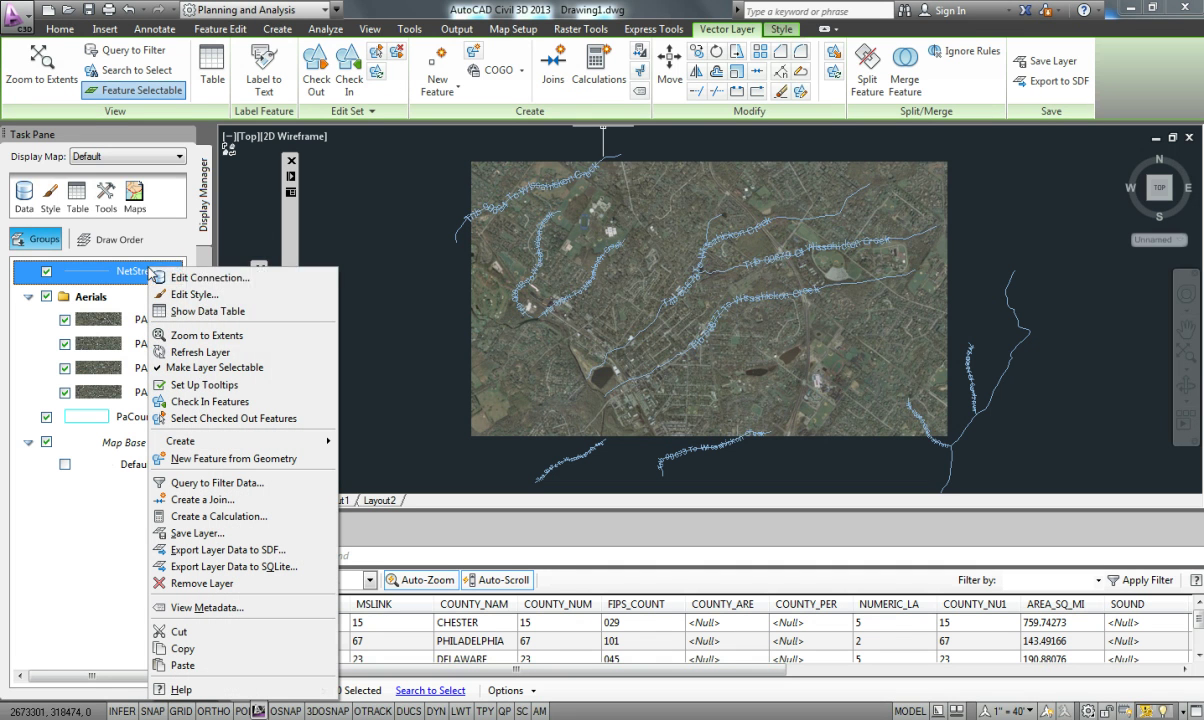
{"action": "left_click", "coordinate": [279, 484]}
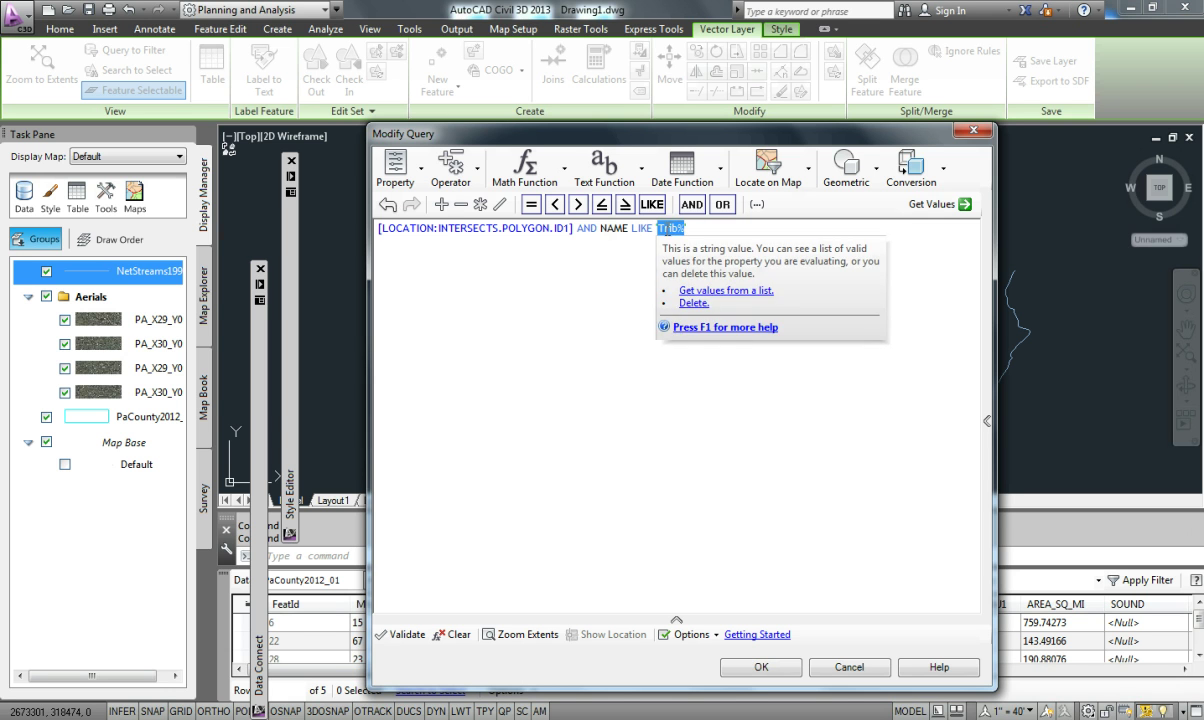
{"action": "left_click", "coordinate": [675, 229]}
{"action": "double_click", "coordinate": [675, 229]}
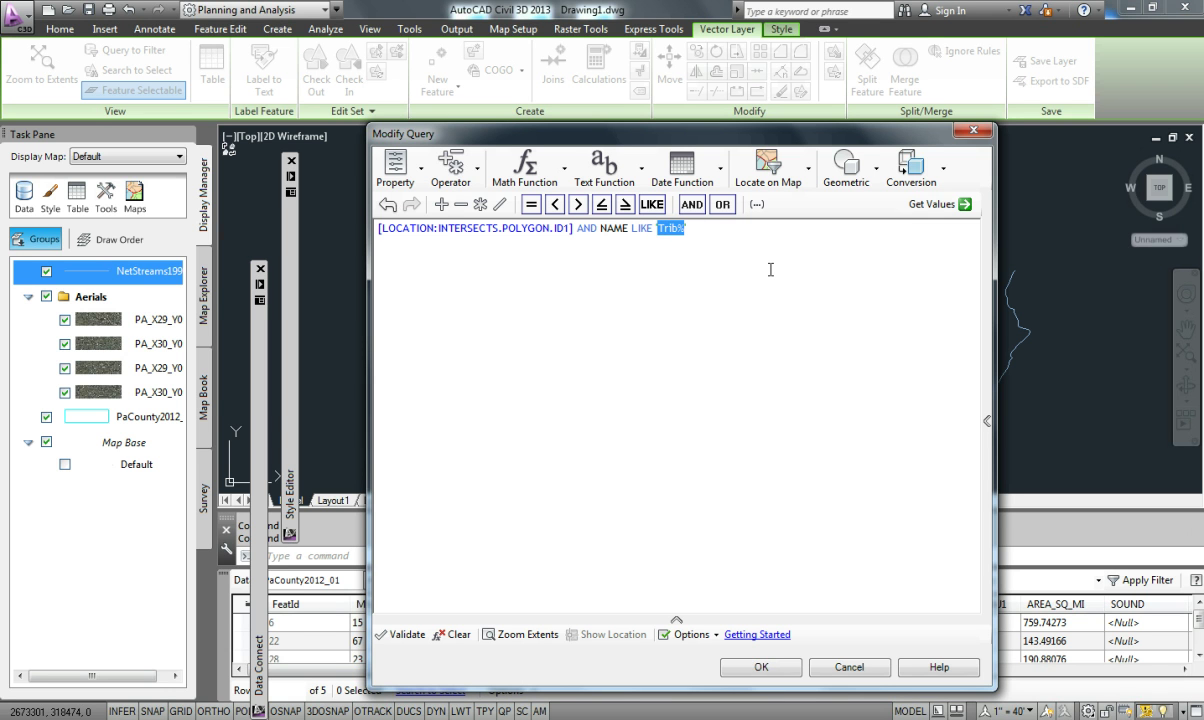
{"action": "type", "text": "%River'"}
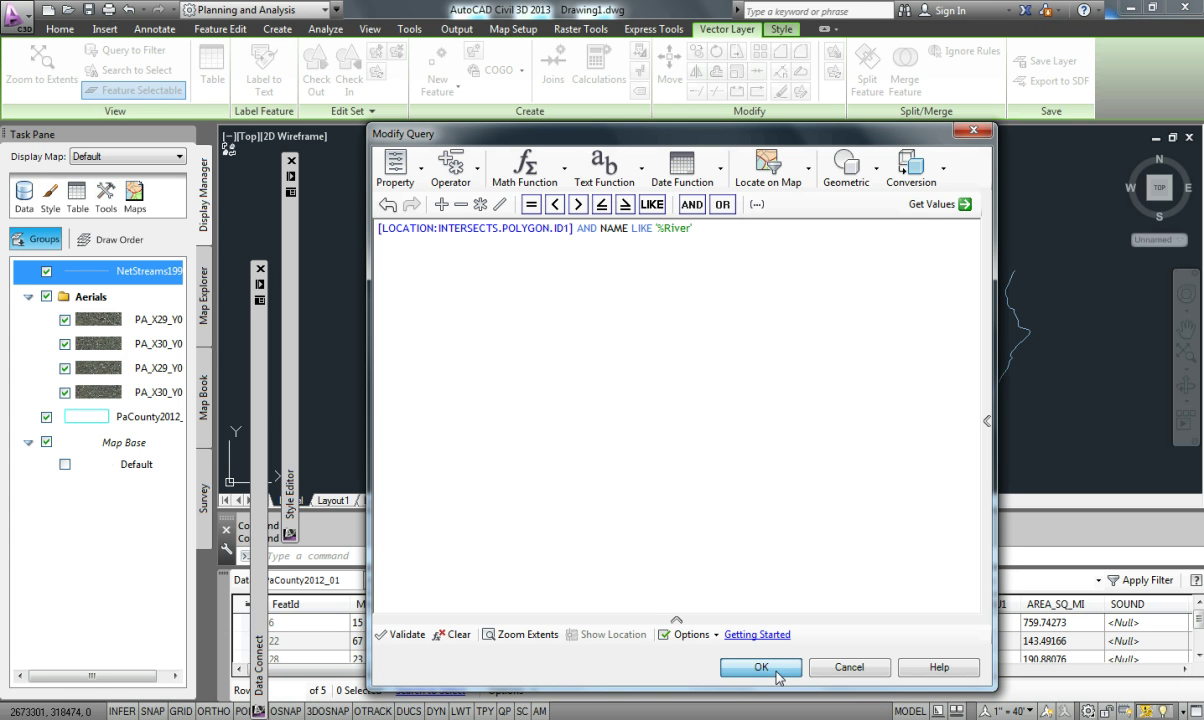
{"action": "left_click", "coordinate": [776, 676]}
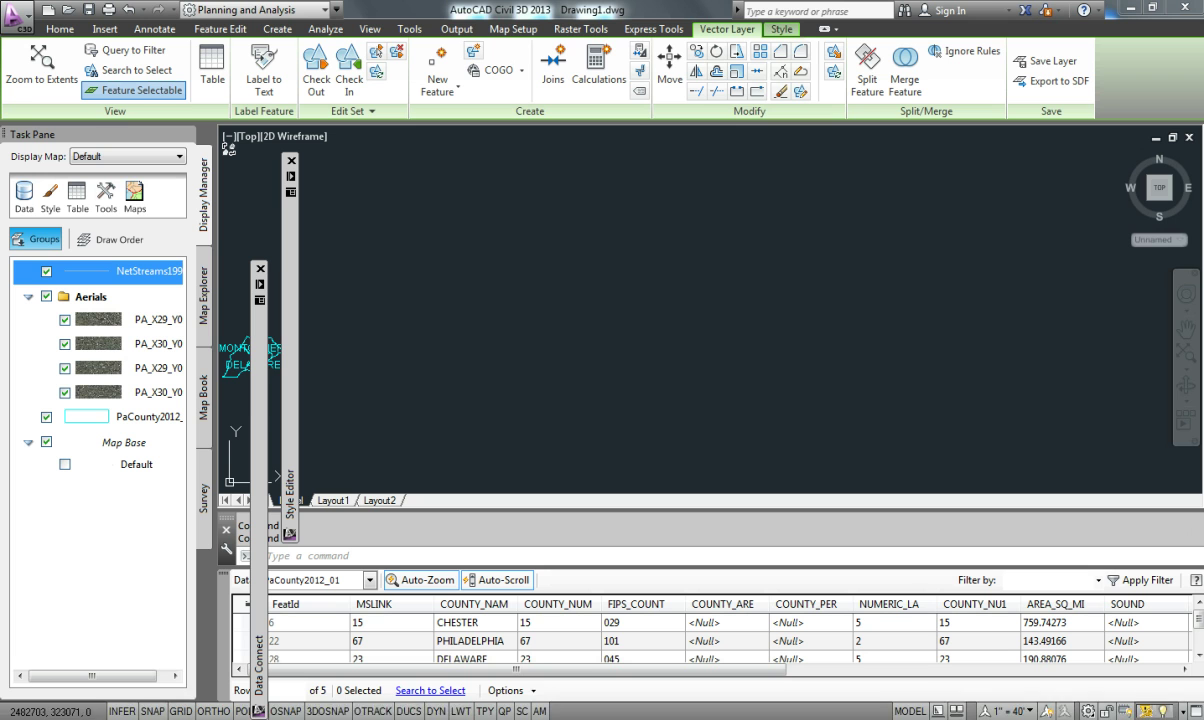
Zoom to extents and reopen the stream layer's filter query
{"action": "type", "text": "z"}
{"action": "key", "text": "Return"}
{"action": "type", "text": "e"}
{"action": "key", "text": "Return"}
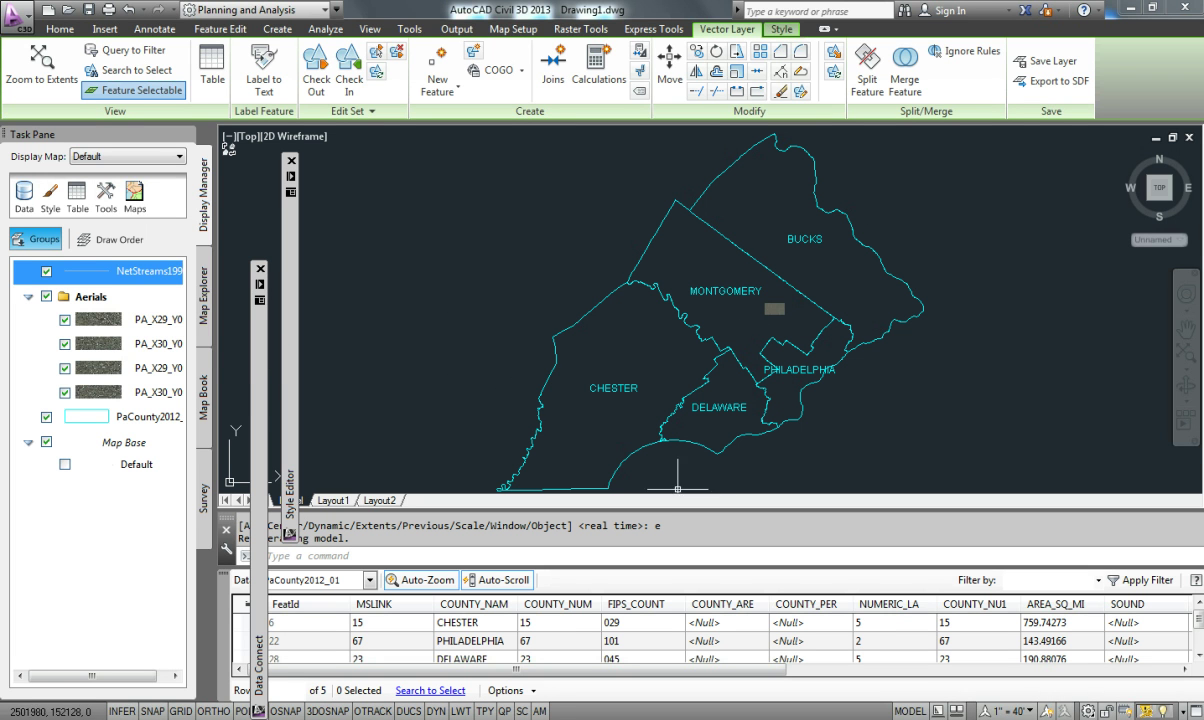
{"action": "right_click", "coordinate": [146, 274]}
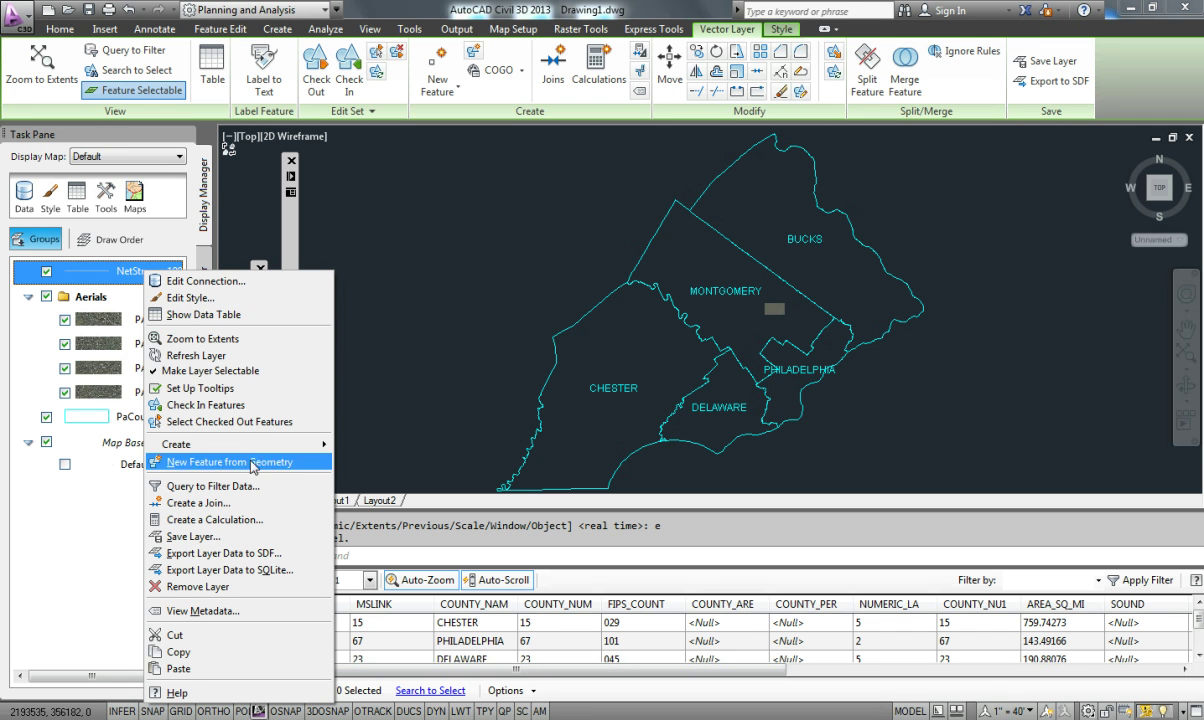
{"action": "left_click", "coordinate": [253, 487]}
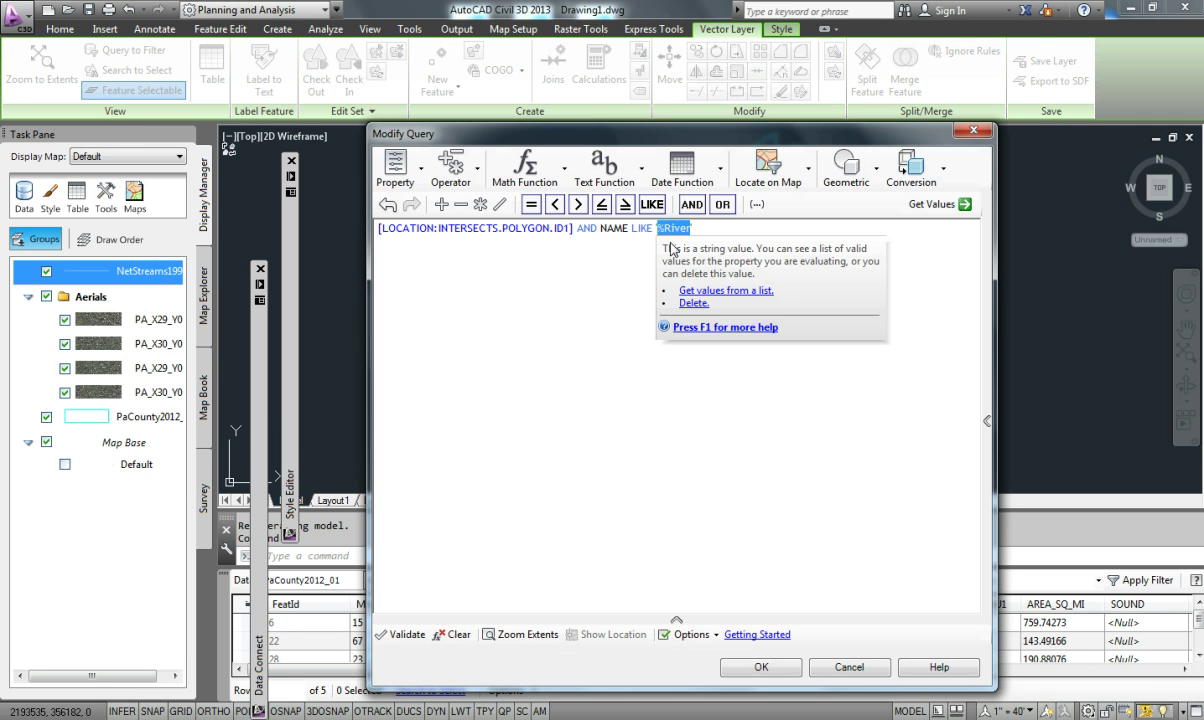
Replace the location condition with a touching rectangle over Bucks, Montgomery and Philadelphia
{"action": "left_click", "coordinate": [453, 228]}
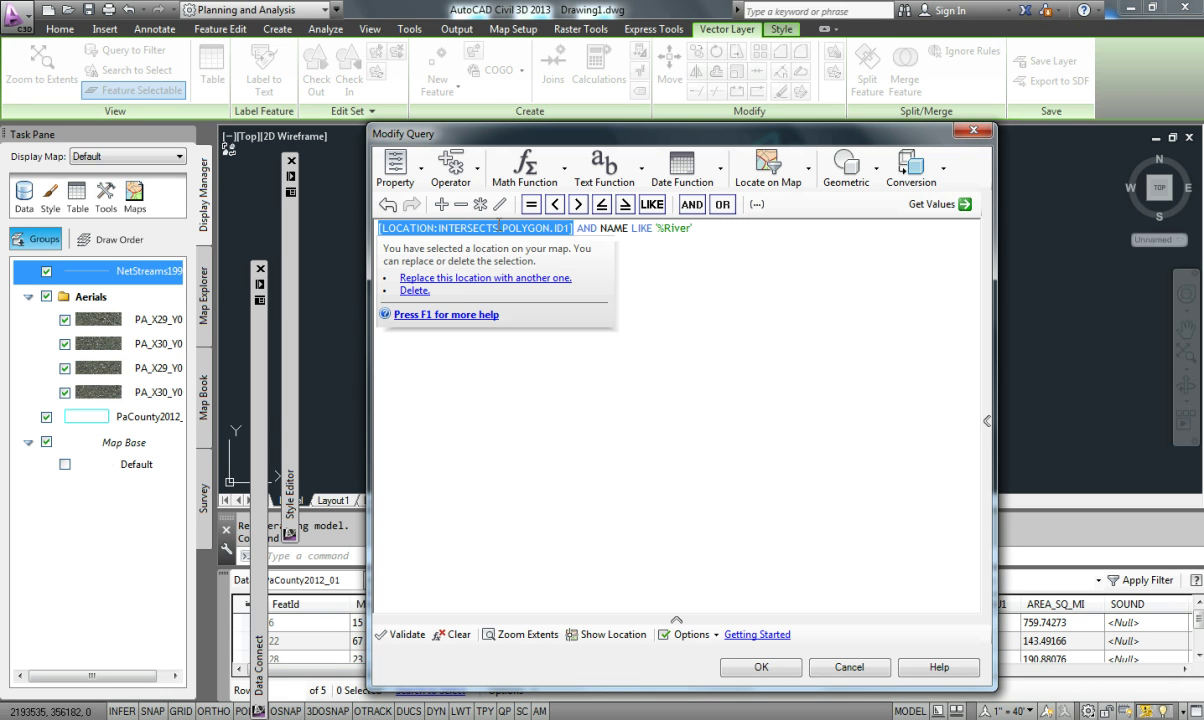
{"action": "left_click", "coordinate": [470, 278]}
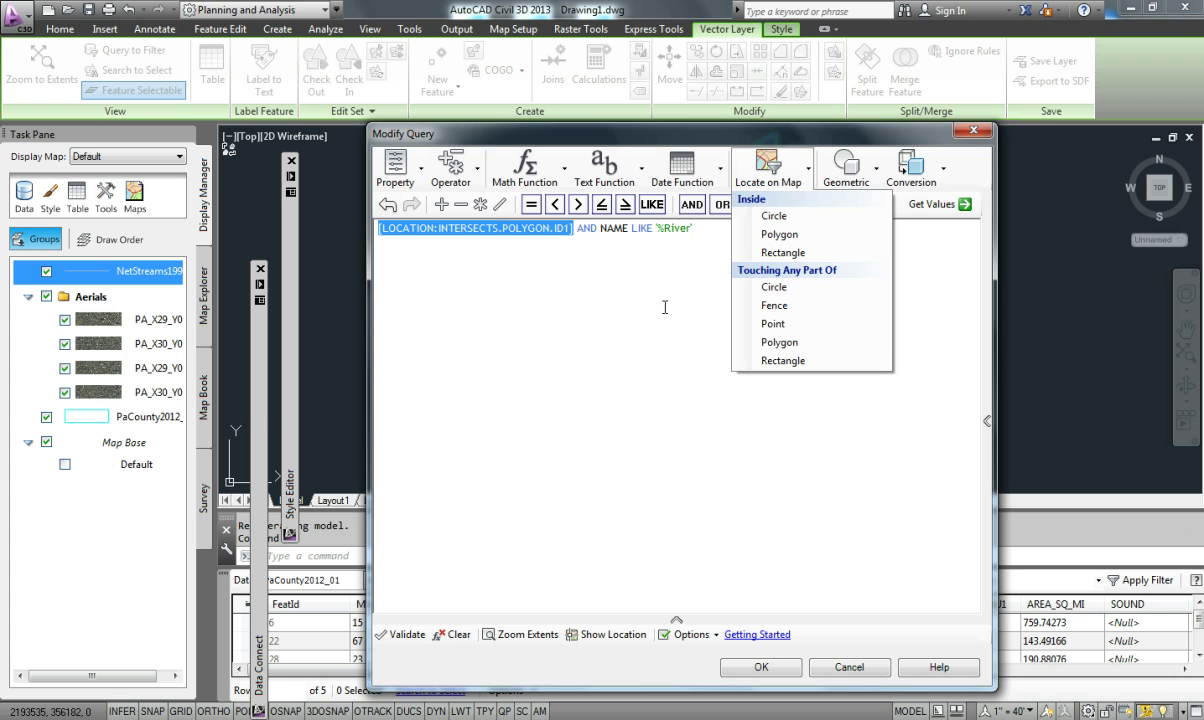
{"action": "left_click", "coordinate": [776, 357]}
{"action": "left_click", "coordinate": [905, 185]}
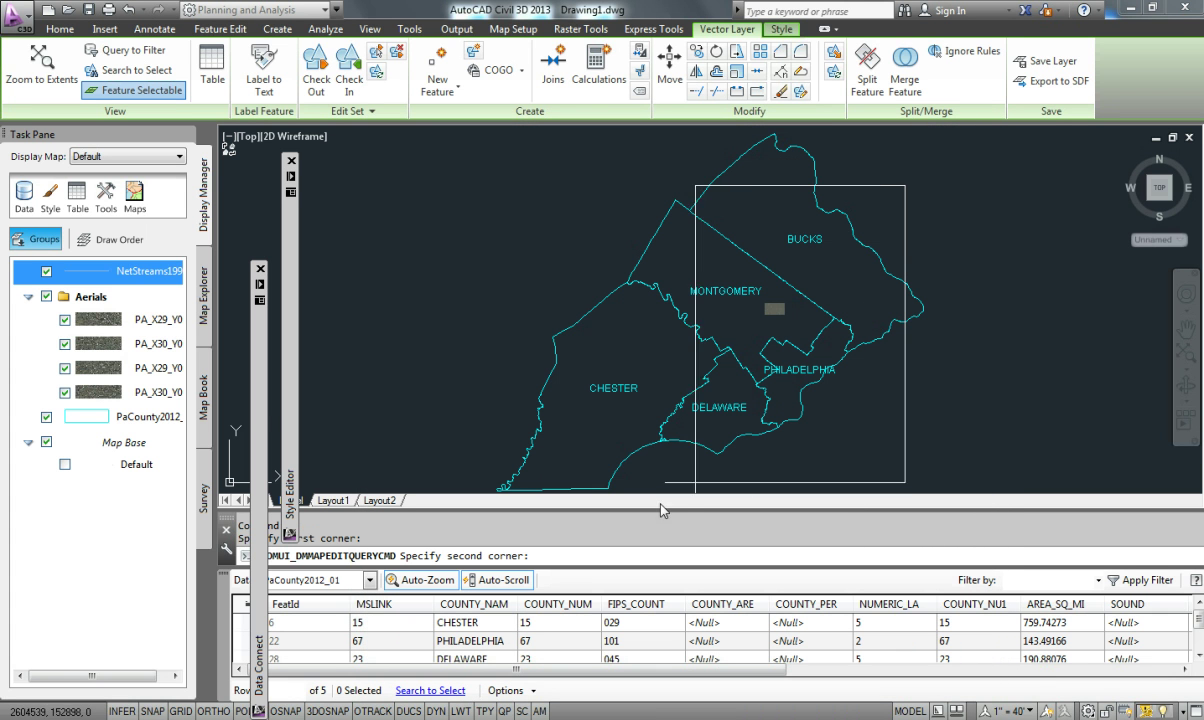
{"action": "left_click", "coordinate": [596, 472]}
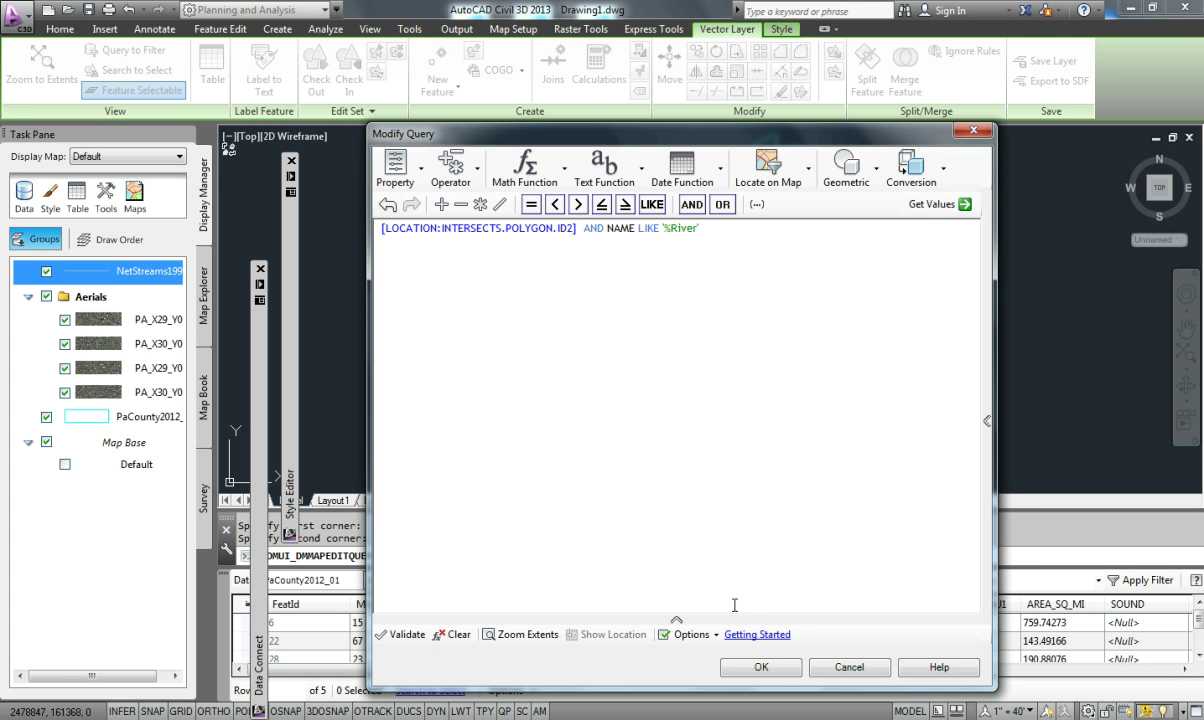
{"action": "left_click", "coordinate": [762, 667]}
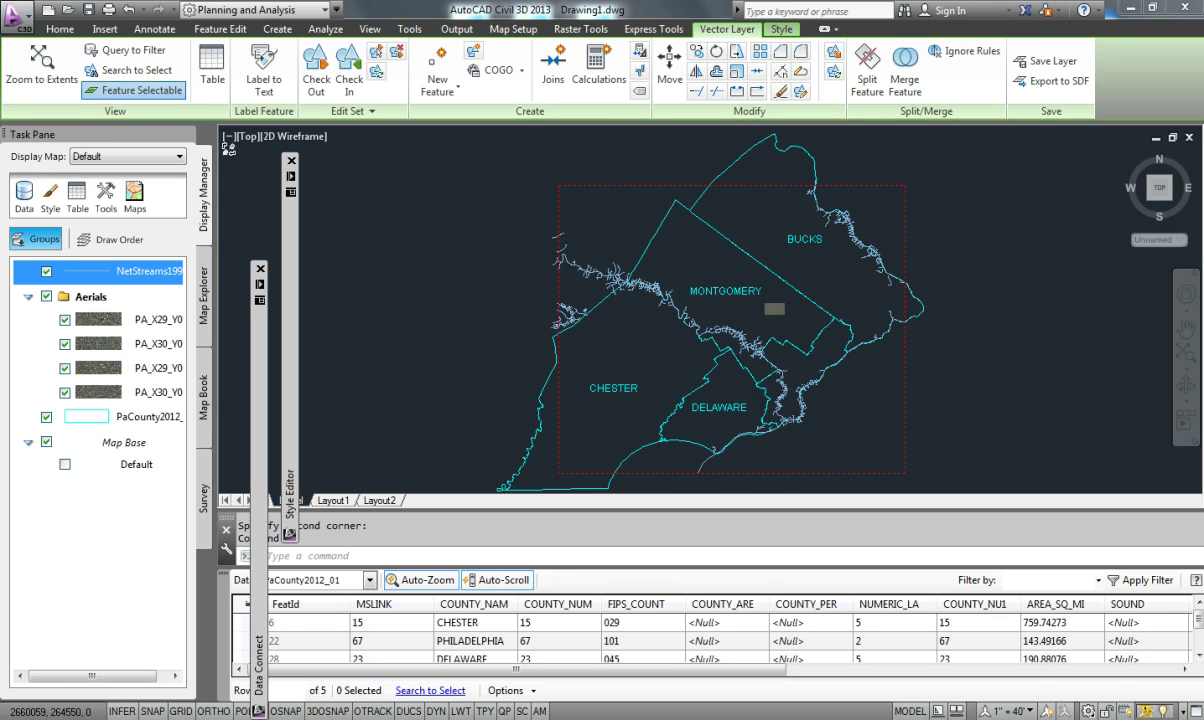
Zoom in, then ZOOM Window onto the western streams near Chester
{"action": "scroll", "coordinate": [754, 359], "scroll_direction": "up", "scroll_amount": 1}
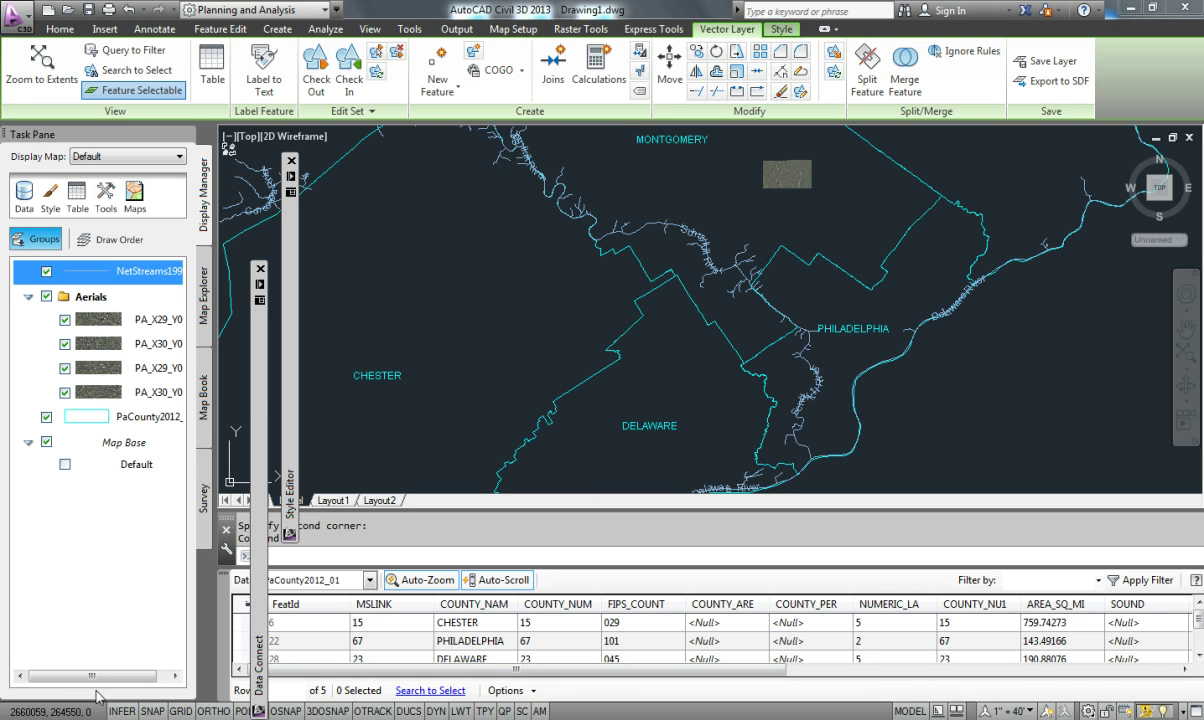
{"action": "type", "text": "z"}
{"action": "key", "text": "Return"}
{"action": "type", "text": "w"}
{"action": "key", "text": "Return"}
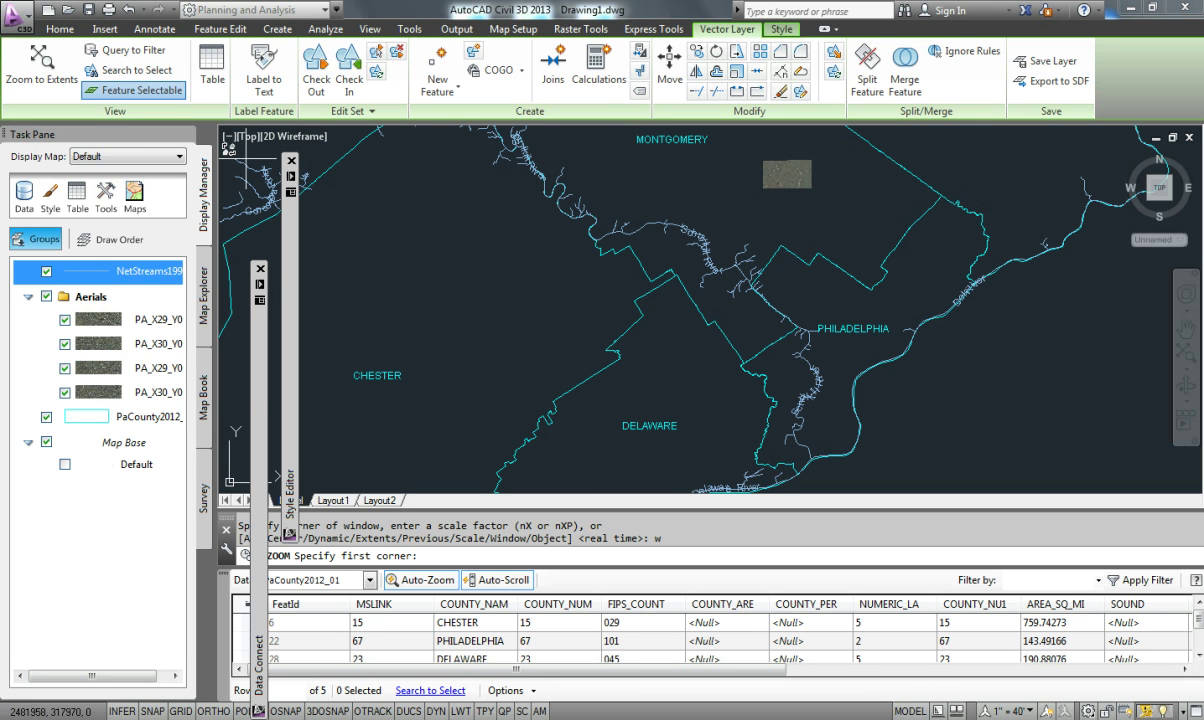
{"action": "left_click", "coordinate": [245, 158]}
{"action": "left_click", "coordinate": [335, 233]}
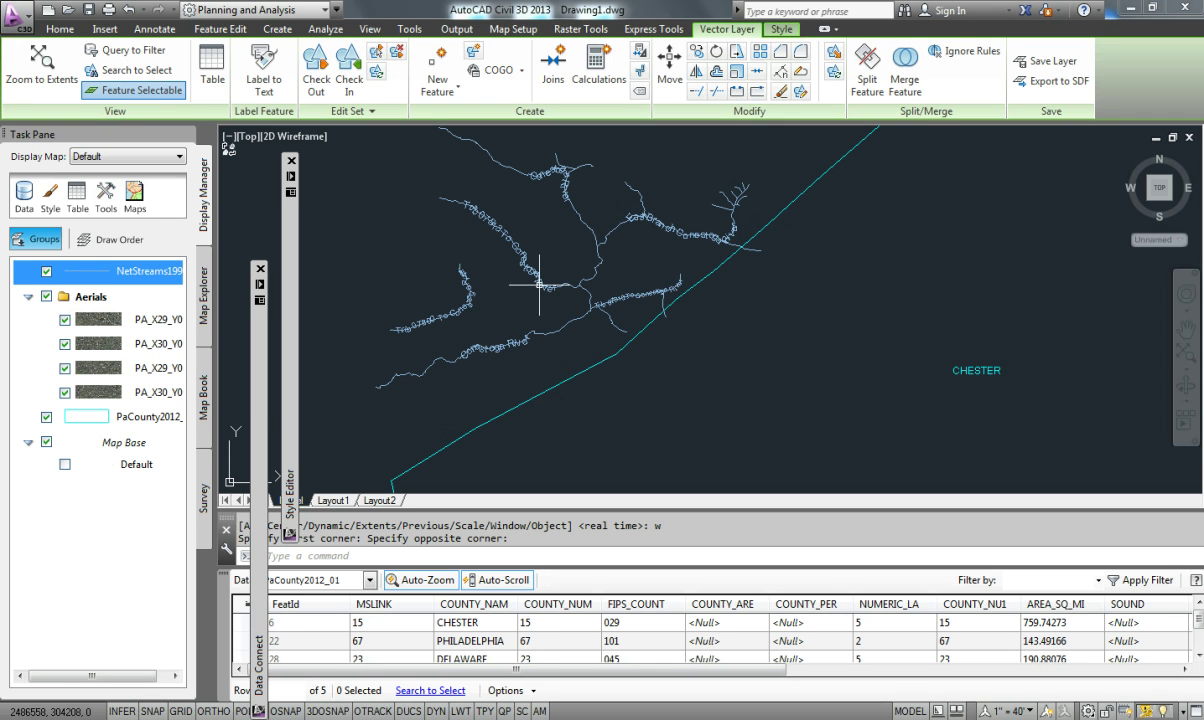
Deselect the county boundary and return to the previous view with ZOOM Previous
{"action": "left_click", "coordinate": [706, 273]}
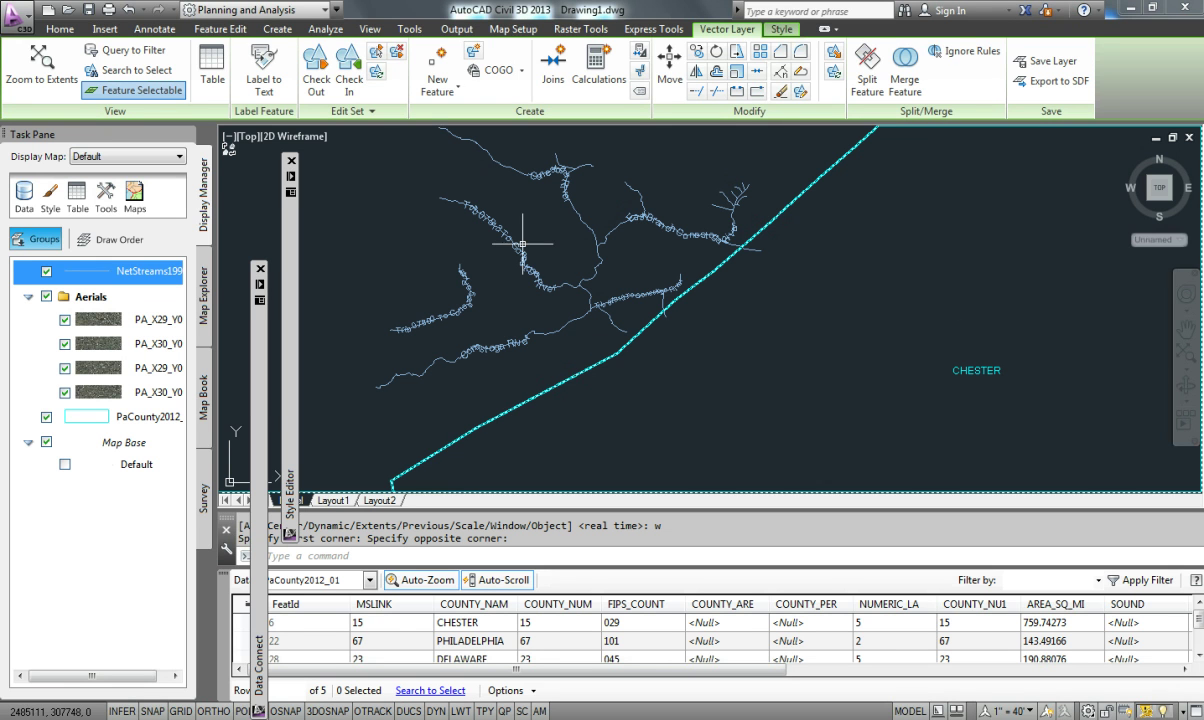
{"action": "key", "text": "Escape"}
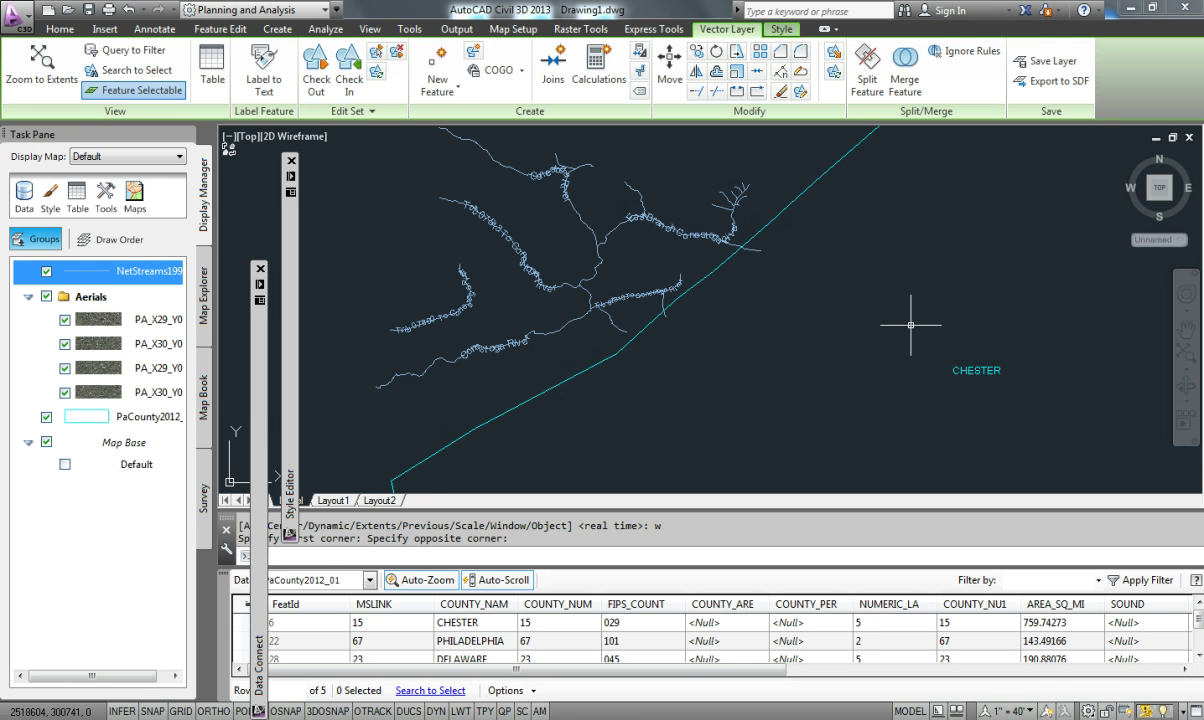
{"action": "type", "text": "z"}
{"action": "key", "text": "Return"}
{"action": "type", "text": "p"}
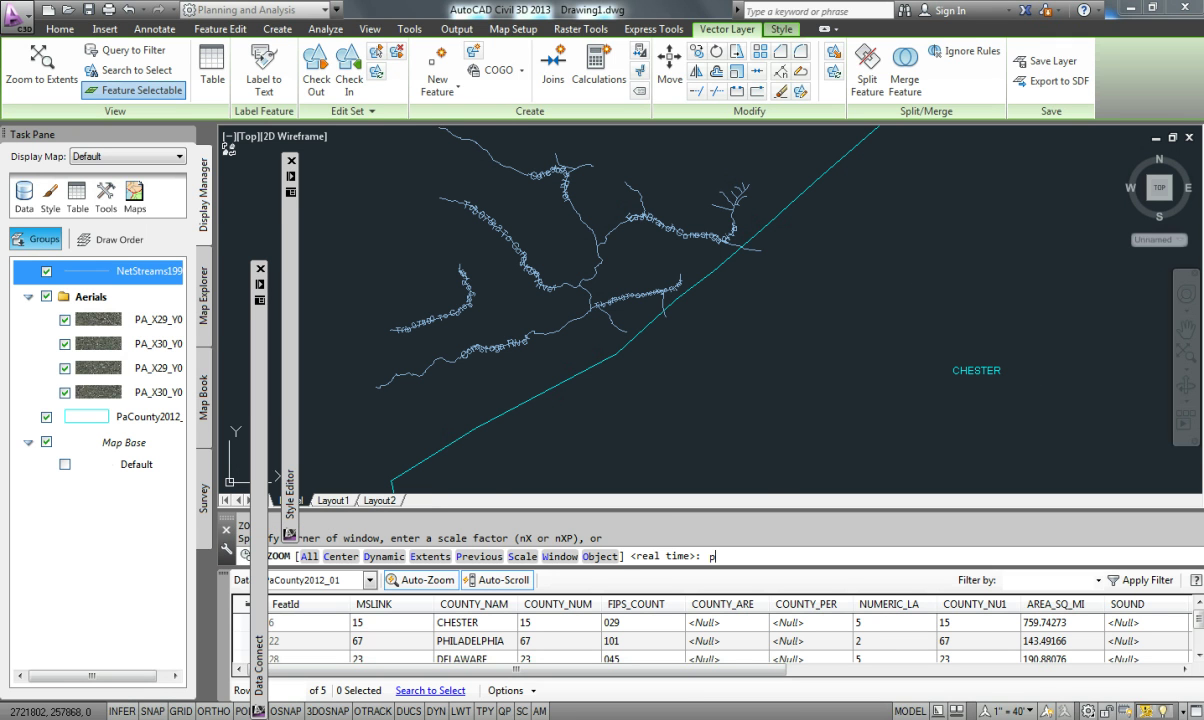
{"action": "key", "text": "Return"}
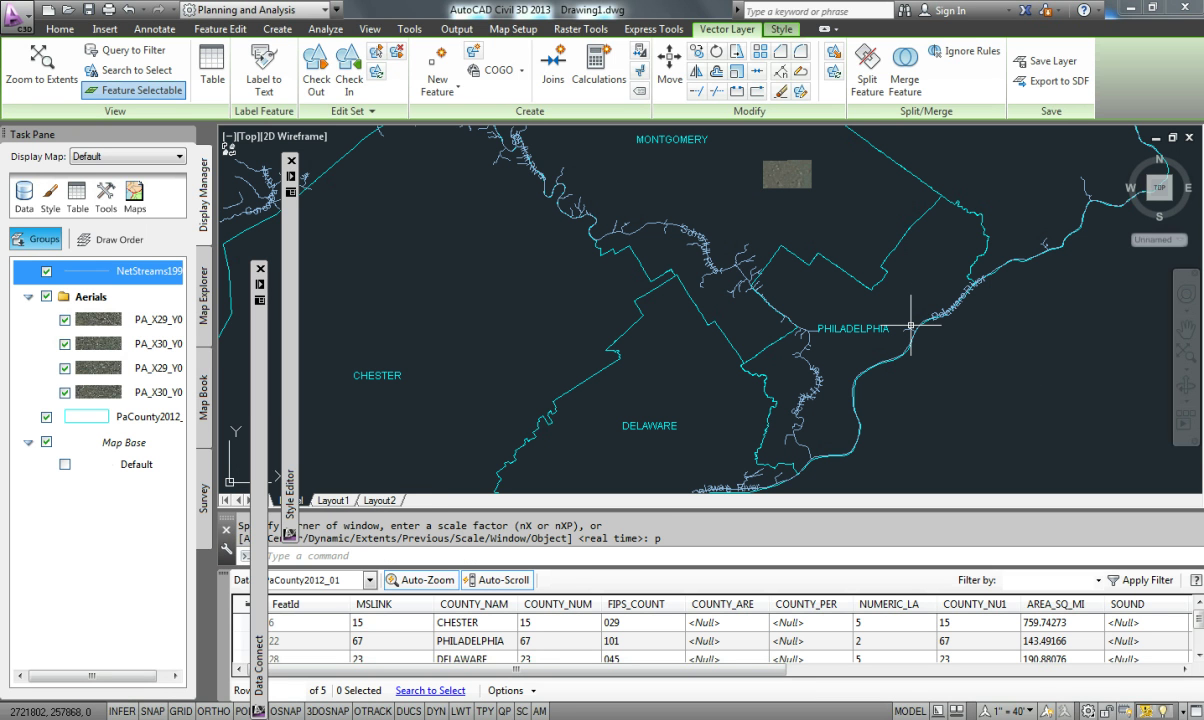